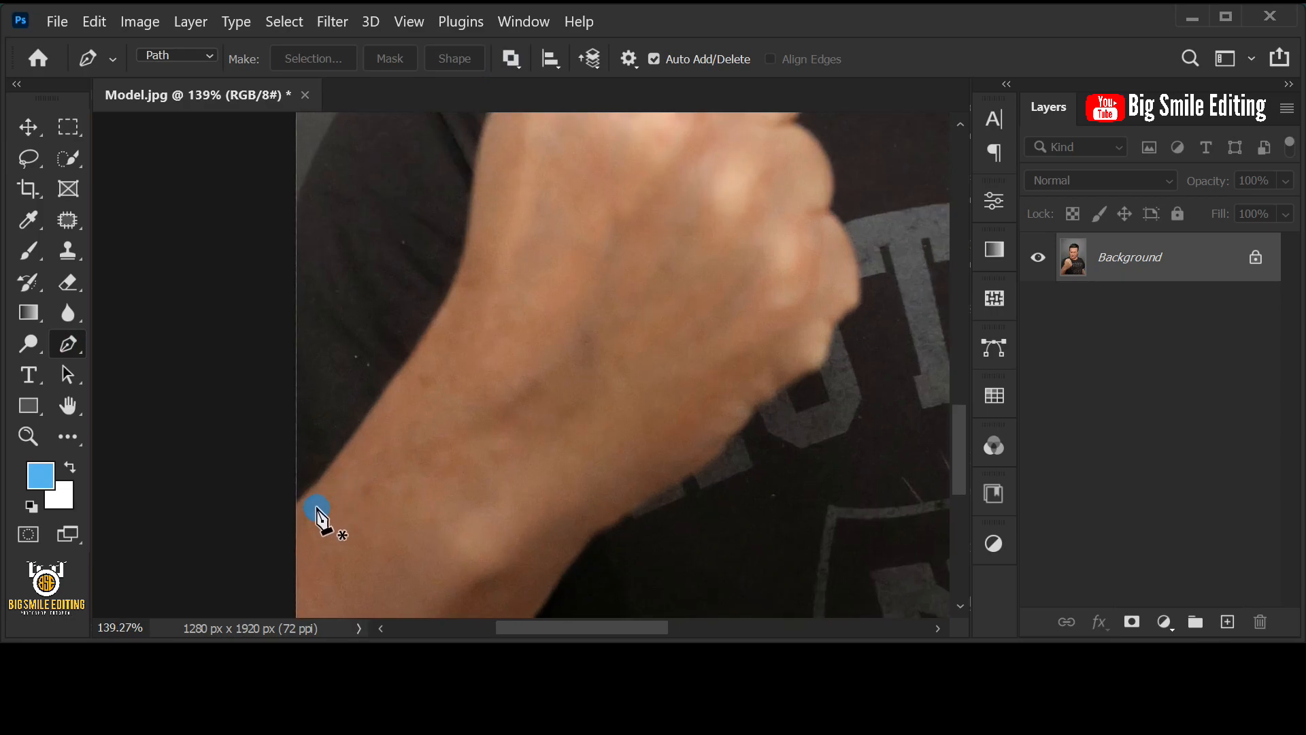
Trace a Pen path along the raised forearm's outer edge and over the top of the fist to the last knuckle
left_click(369, 417)
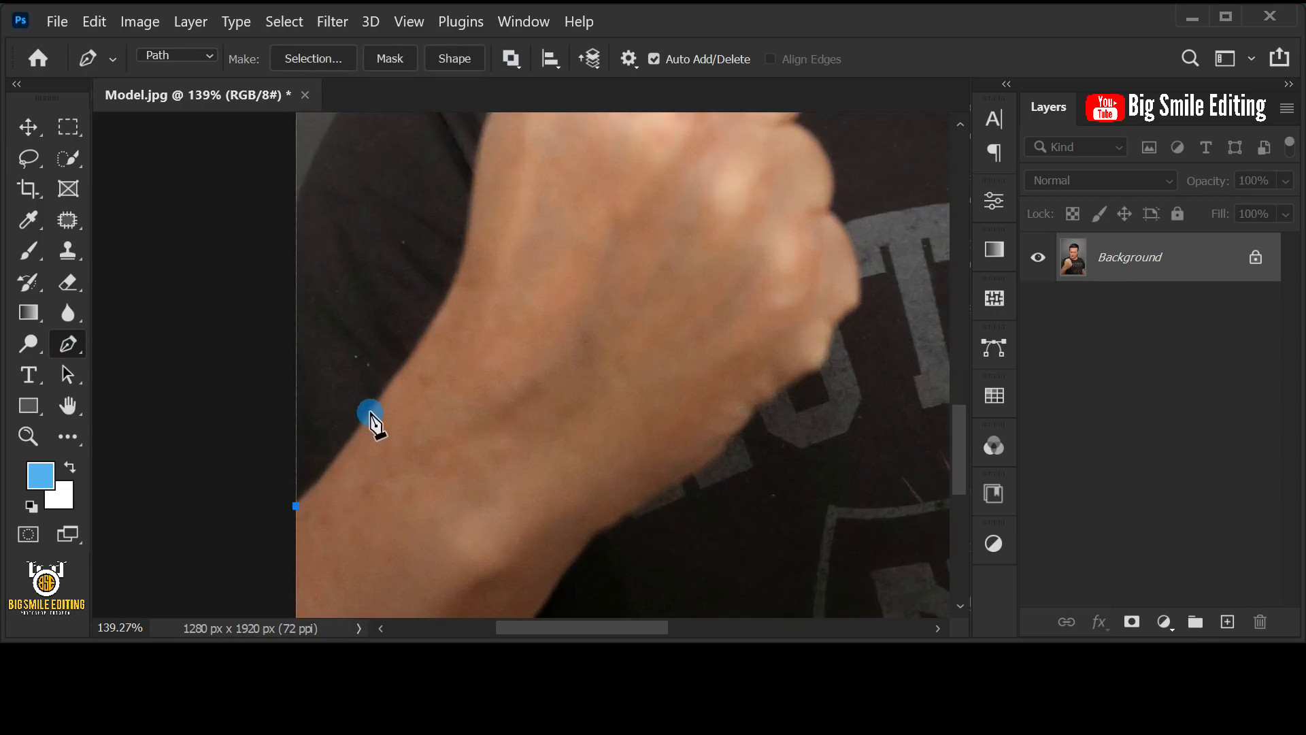
left_click_drag(384, 389, 399, 371)
left_click(452, 297)
left_click_drag(465, 262, 432, 380)
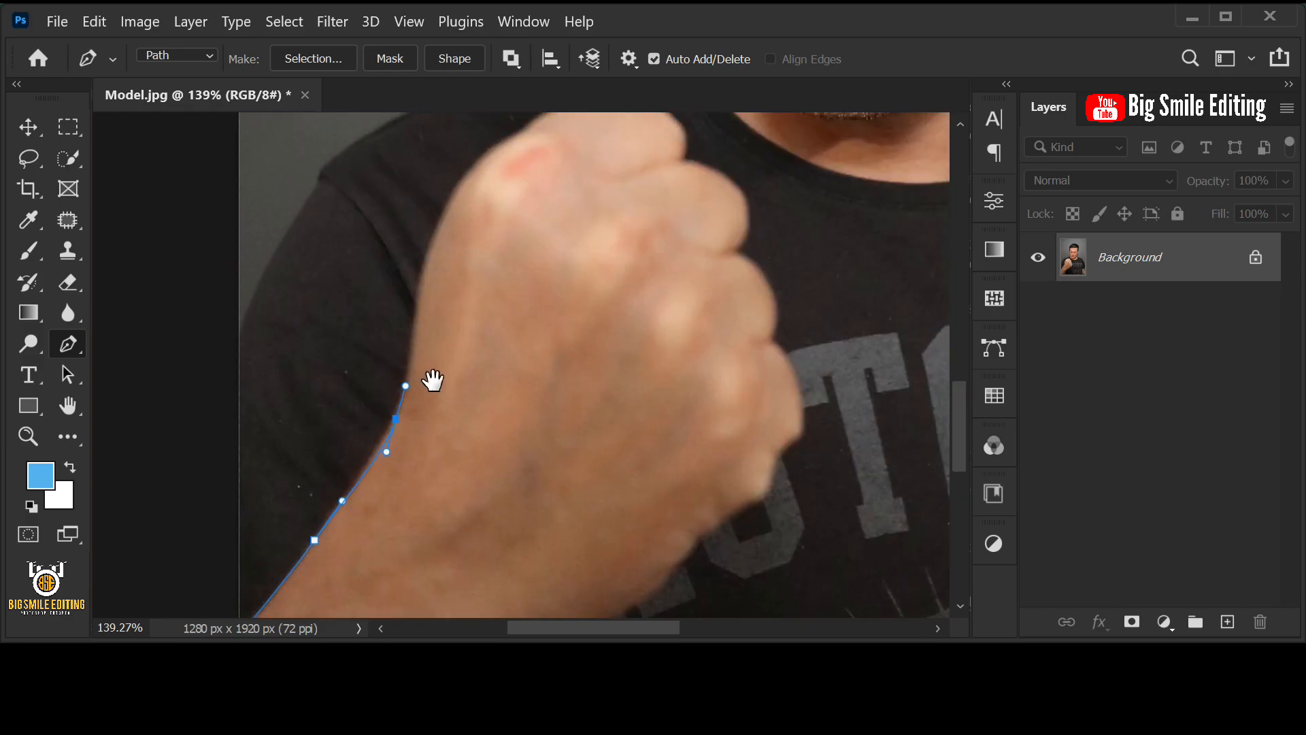
left_click_drag(435, 232, 442, 216)
left_click_drag(504, 162, 431, 259)
left_click(497, 242)
left_click_drag(528, 243, 531, 243)
left_click_drag(636, 334, 636, 408)
scroll(633, 412, "down", 3)
scroll(649, 373, "down", 2)
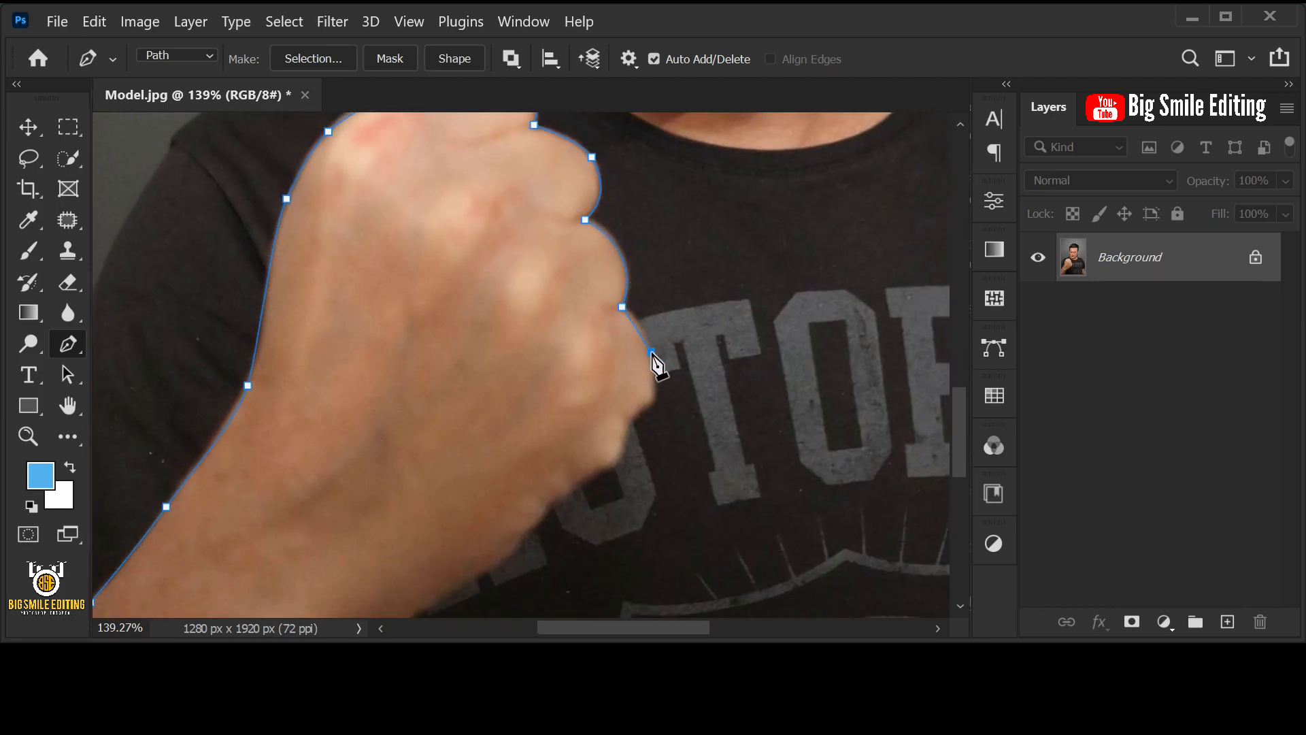
Continue the path around the fist's lower knuckles and onto the underside of the forearm
left_click_drag(590, 473, 569, 495)
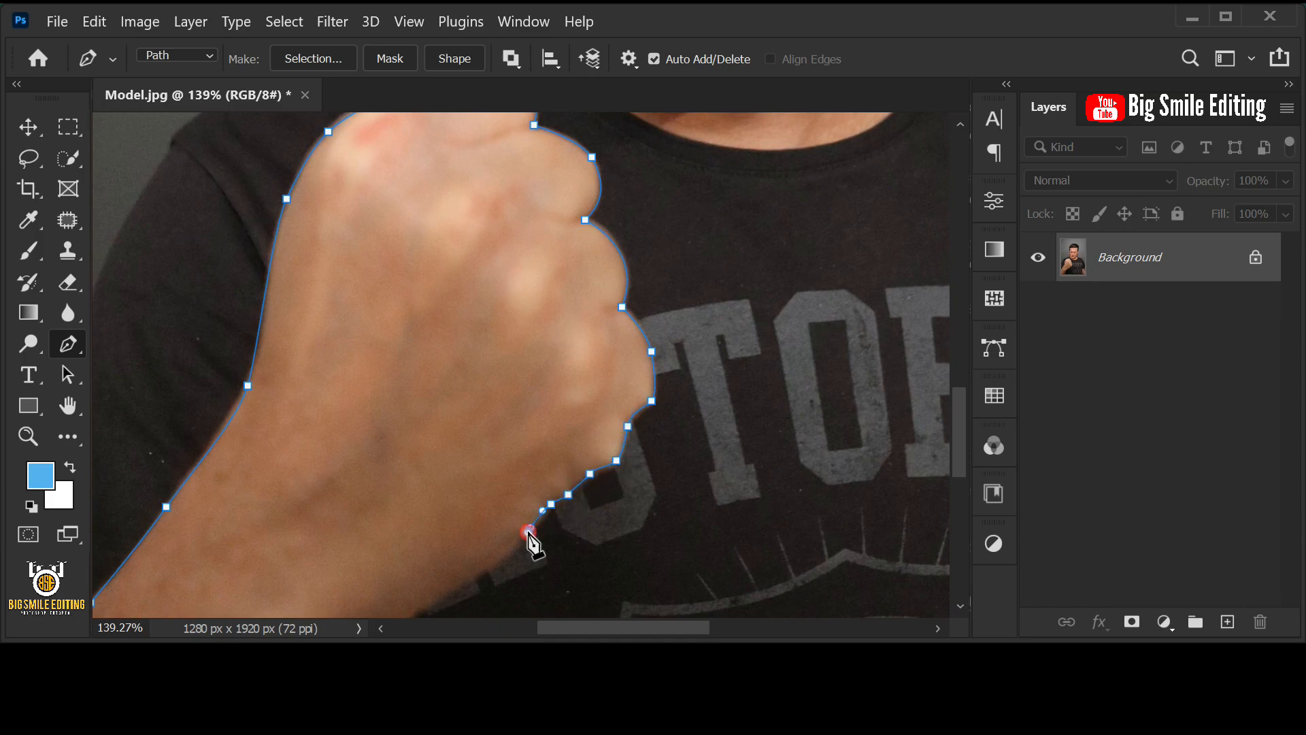
left_click_drag(517, 548, 510, 554)
left_click_drag(508, 555, 604, 409)
left_click_drag(546, 448, 531, 458)
left_click_drag(508, 472, 474, 491)
Trace the rest of the forearm's underside and close the path outside the canvas edge
left_click_drag(471, 496, 568, 263)
left_click_drag(504, 356, 493, 373)
left_click_drag(429, 527, 429, 549)
left_click(256, 554)
left_click(213, 417)
left_click(201, 280)
left_click(282, 224)
Outline the lowered bare arm below the sleeve with a closed Pen path, looping outside the canvas
left_click_drag(865, 335, 160, 306)
left_click(640, 403)
left_click_drag(694, 511, 727, 545)
left_click_drag(846, 508, 852, 460)
left_click_drag(859, 407, 836, 370)
left_click(791, 317)
left_click_drag(729, 158, 733, 131)
left_click(729, 158, "alt")
left_click_drag(664, 190, 636, 197)
left_click(664, 189, "alt")
left_click_drag(642, 310, 637, 331)
left_click(639, 403)
Trace a new path from the side of the neck along the shirt collar to its opposite end
left_click_drag(381, 225, 554, 599)
left_click_drag(360, 257, 536, 660)
left_click(376, 321)
left_click(365, 351)
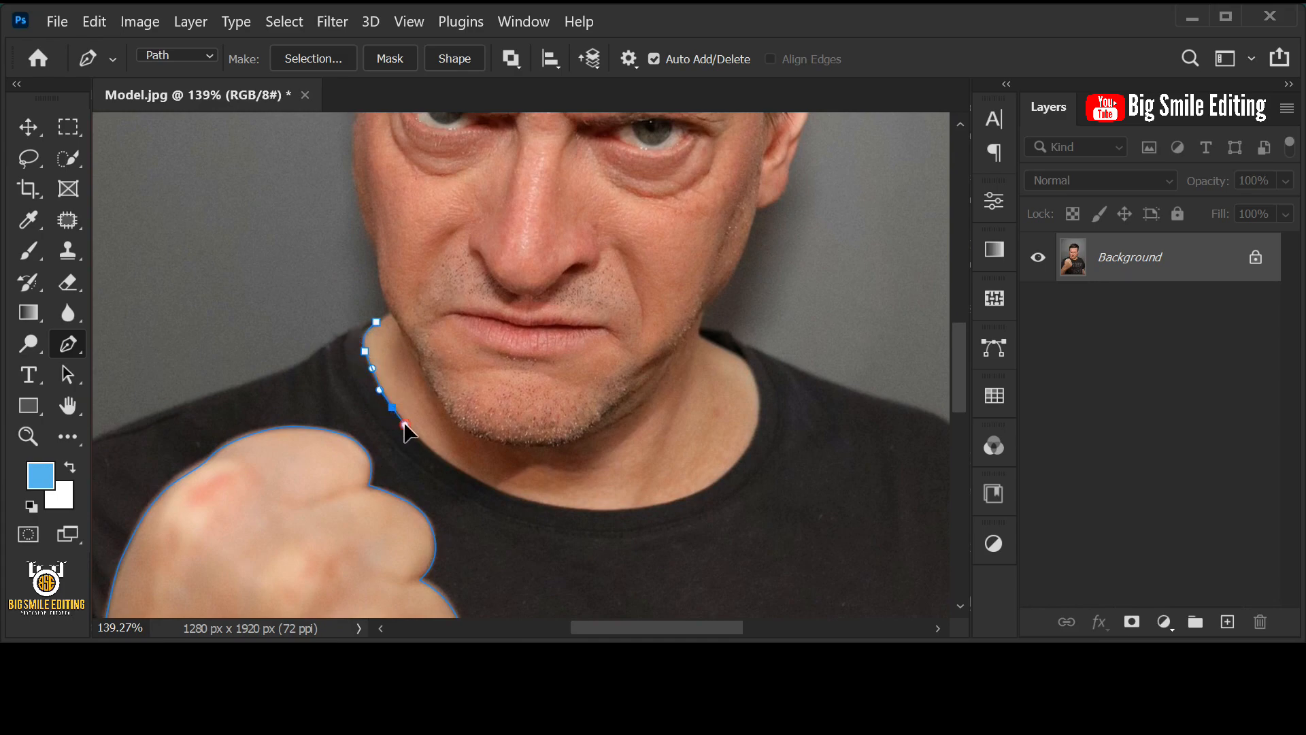
left_click_drag(509, 494, 710, 487)
left_click_drag(752, 441, 756, 421)
left_click_drag(747, 365, 696, 336)
left_click(701, 337, "alt")
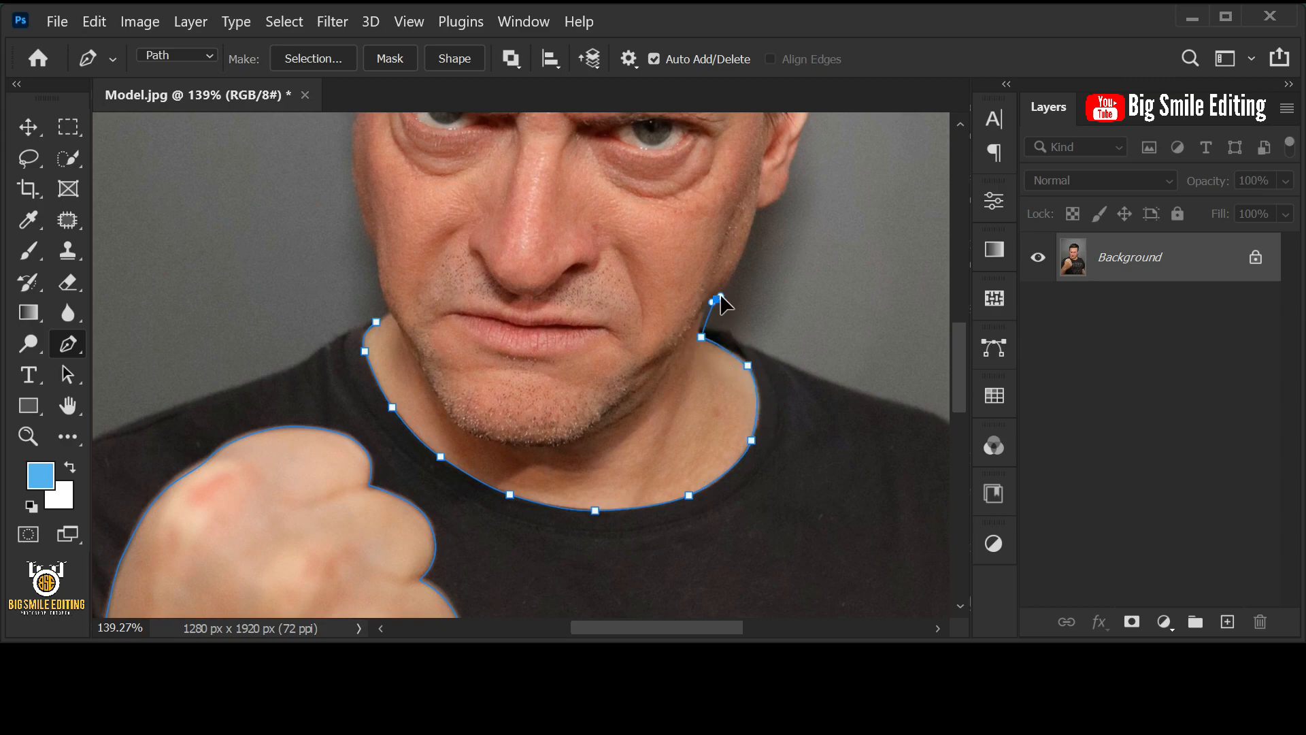
Extend the path from the collar's end up the jaw and cheek and around the more visible ear
left_click(756, 209)
key("space")
left_click_drag(726, 289, 570, 481)
left_click_drag(622, 389, 647, 301)
left_click_drag(649, 292, 654, 279)
mouse_move(654, 218)
left_mouse_down()
mouse_move(634, 202)
mouse_move(667, 204)
left_mouse_up()
left_click(655, 218, "alt")
left_click_drag(671, 185, 674, 175)
Carry the path loosely around the hair, over the top of the head and down towards the other ear
key("space")
left_click_drag(668, 138, 673, 358)
left_click_drag(677, 280, 677, 257)
left_click_drag(669, 215, 662, 191)
left_click_drag(632, 166, 626, 157)
key("space")
left_click_drag(592, 125, 620, 269)
left_click_drag(560, 254, 534, 252)
left_click_drag(461, 257, 435, 260)
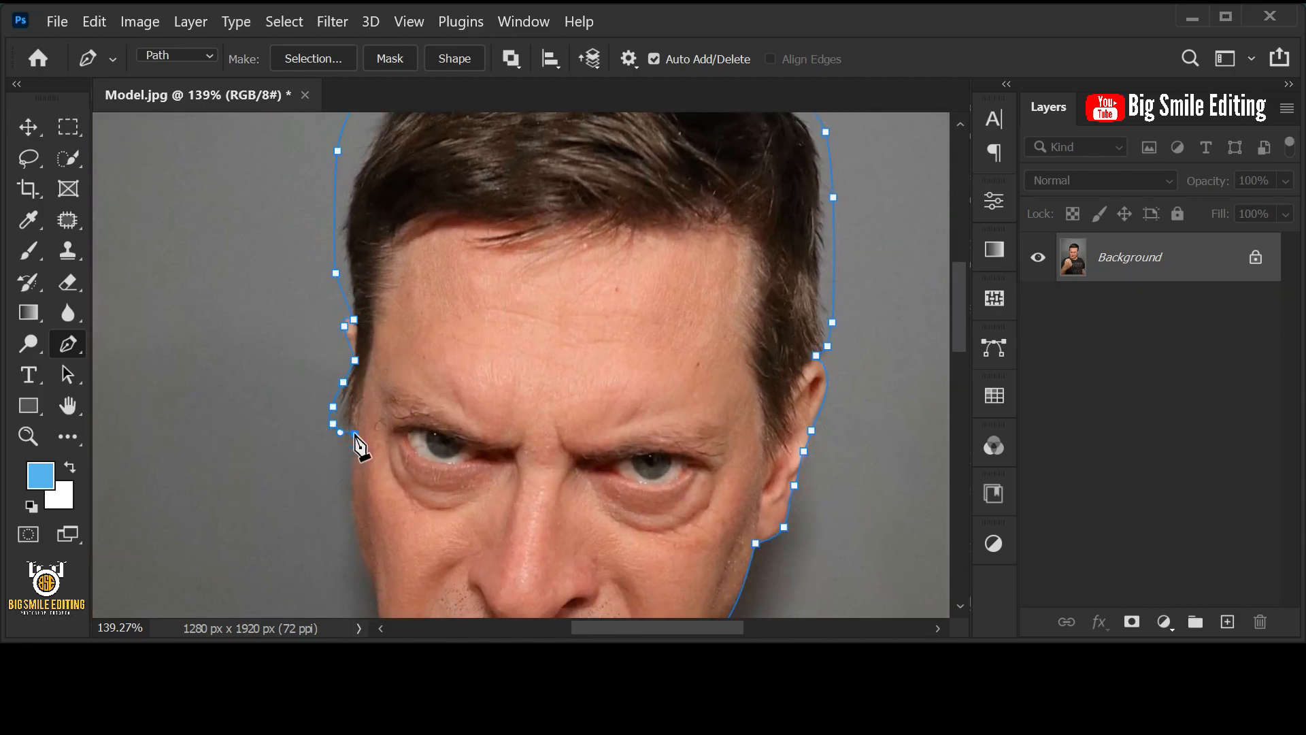
Trace down the remaining side of the face and close the head path at the neck
key("space")
left_click_drag(350, 503, 340, 363)
left_click_drag(353, 423, 360, 435)
left_click(379, 507)
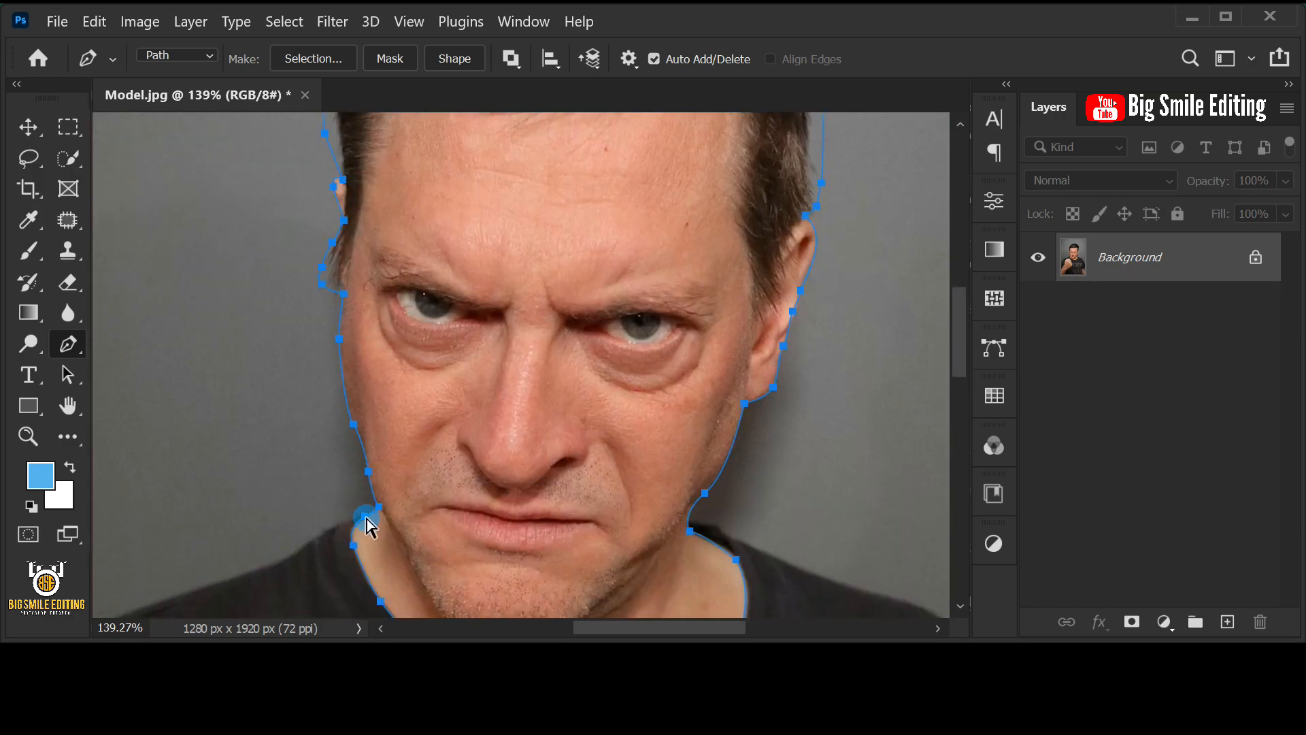
left_click(365, 519)
Convert the head and arm paths into a selection and open it in Select and Mask
key("ctrl+0")
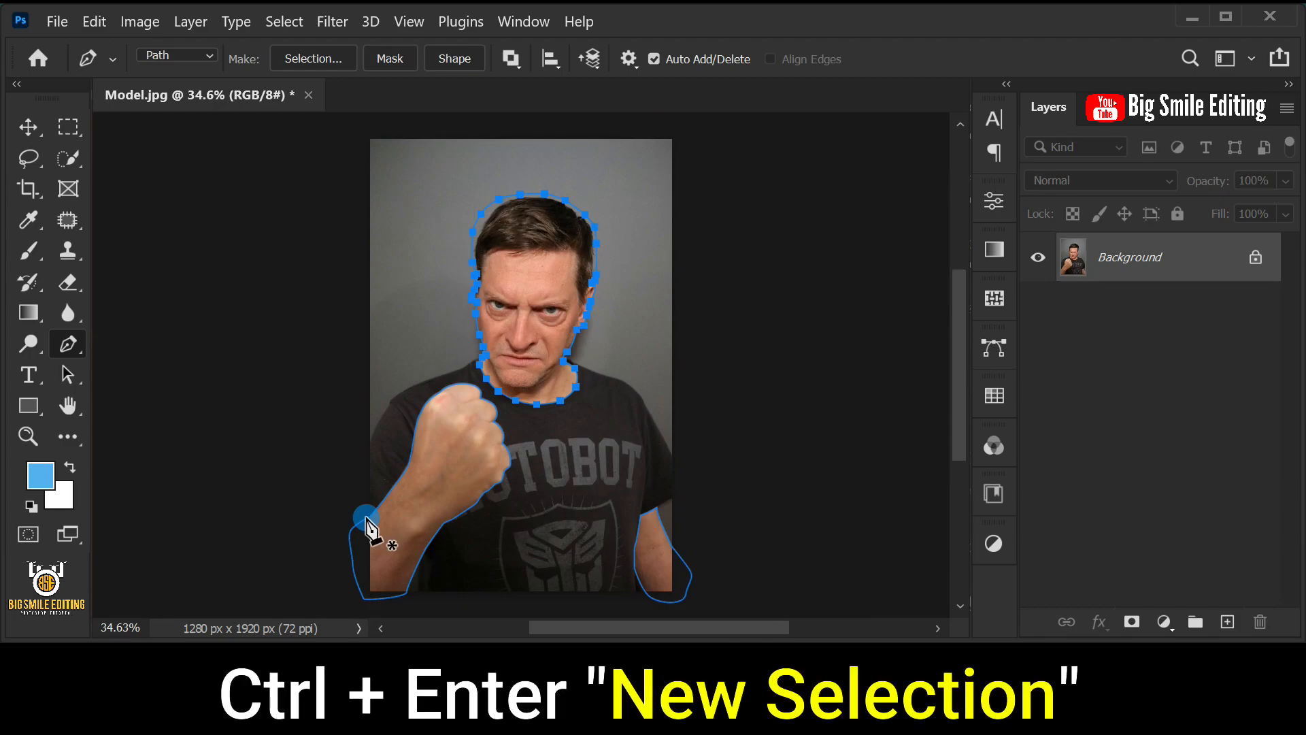
key("ctrl+Return")
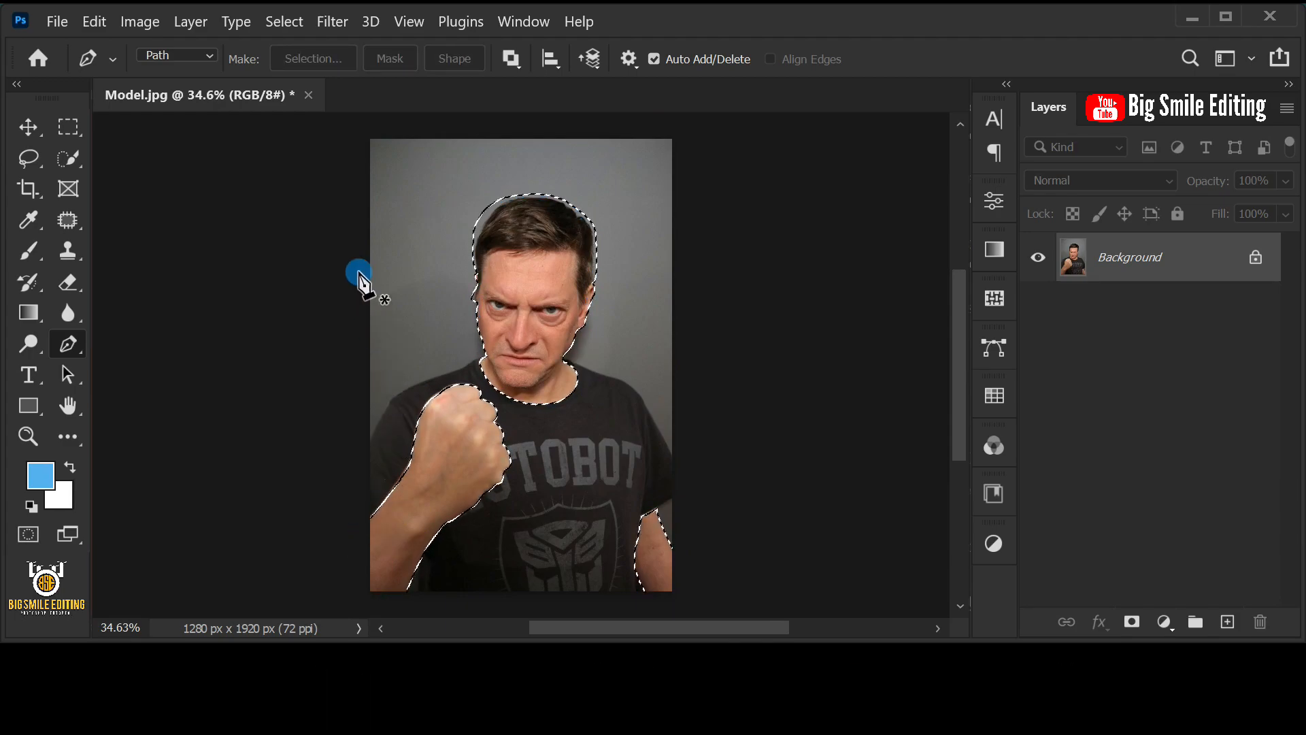
left_click(284, 21)
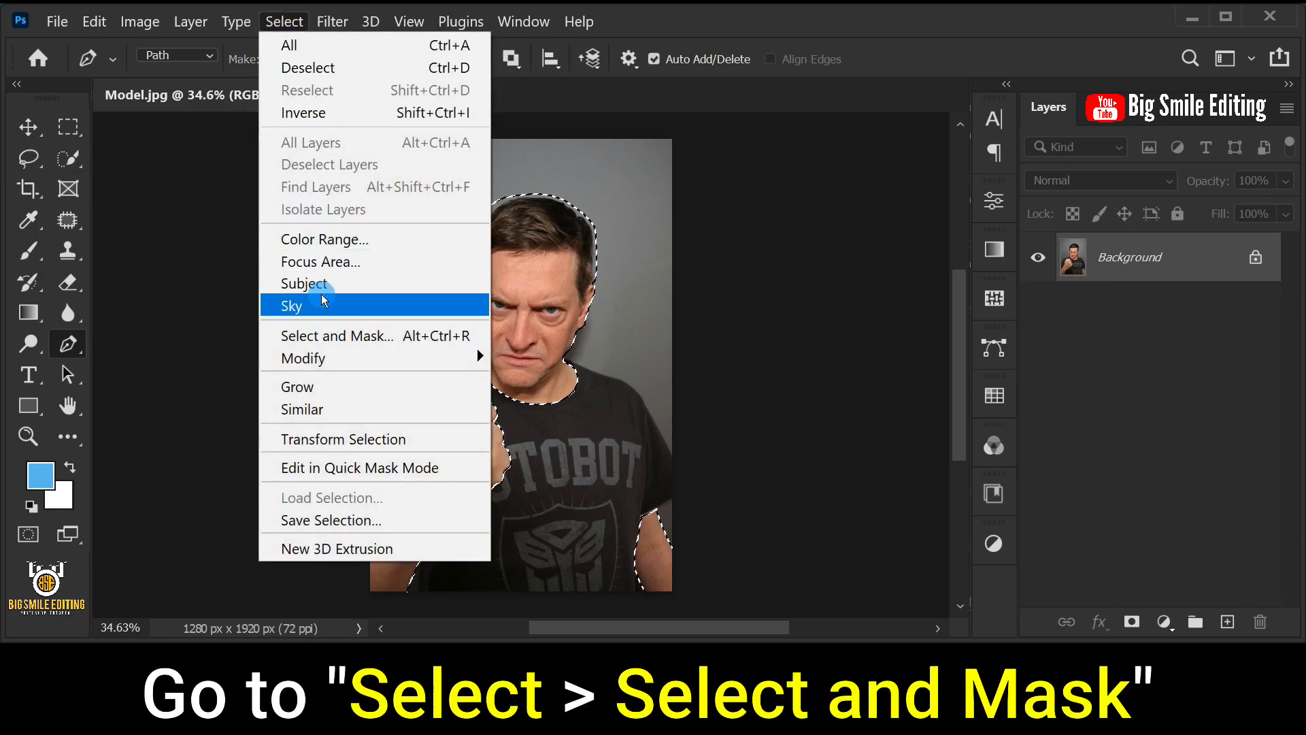
left_click(431, 333)
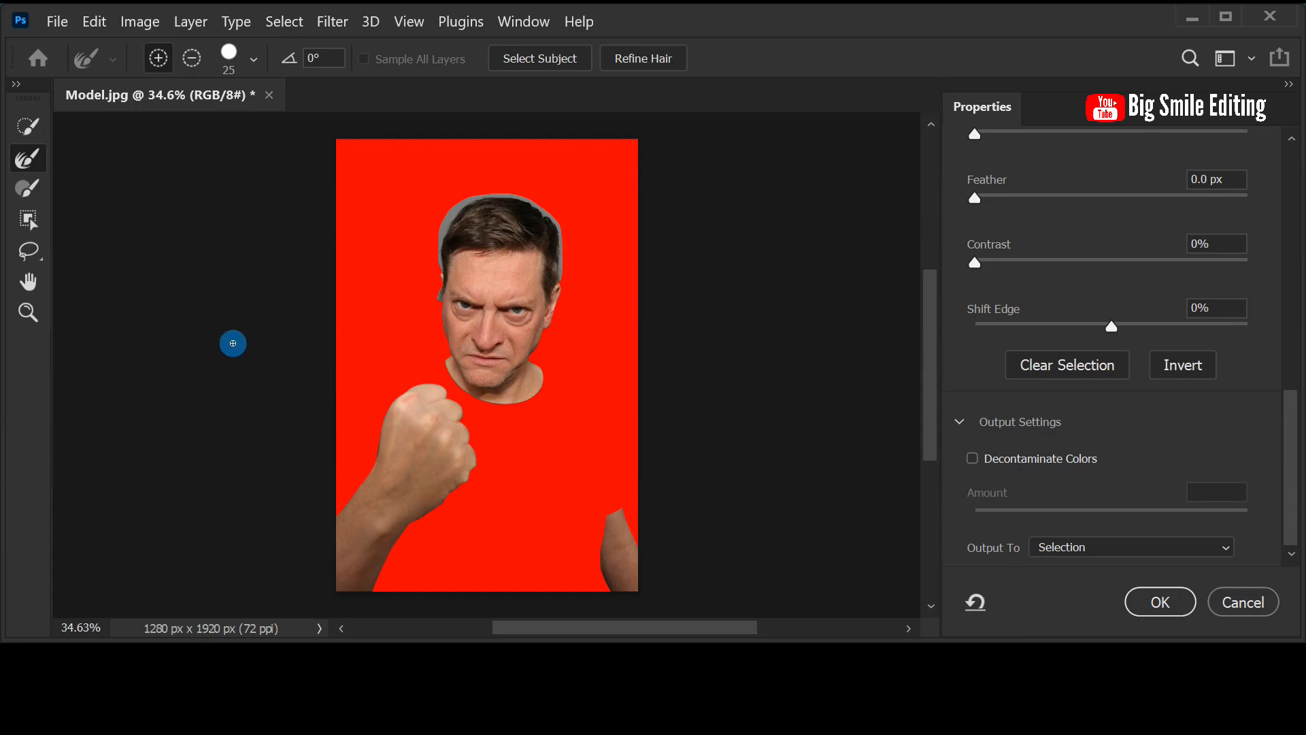
Preview the selection around the hair in Overlay view at 100% opacity
left_click(28, 313)
left_click(501, 277)
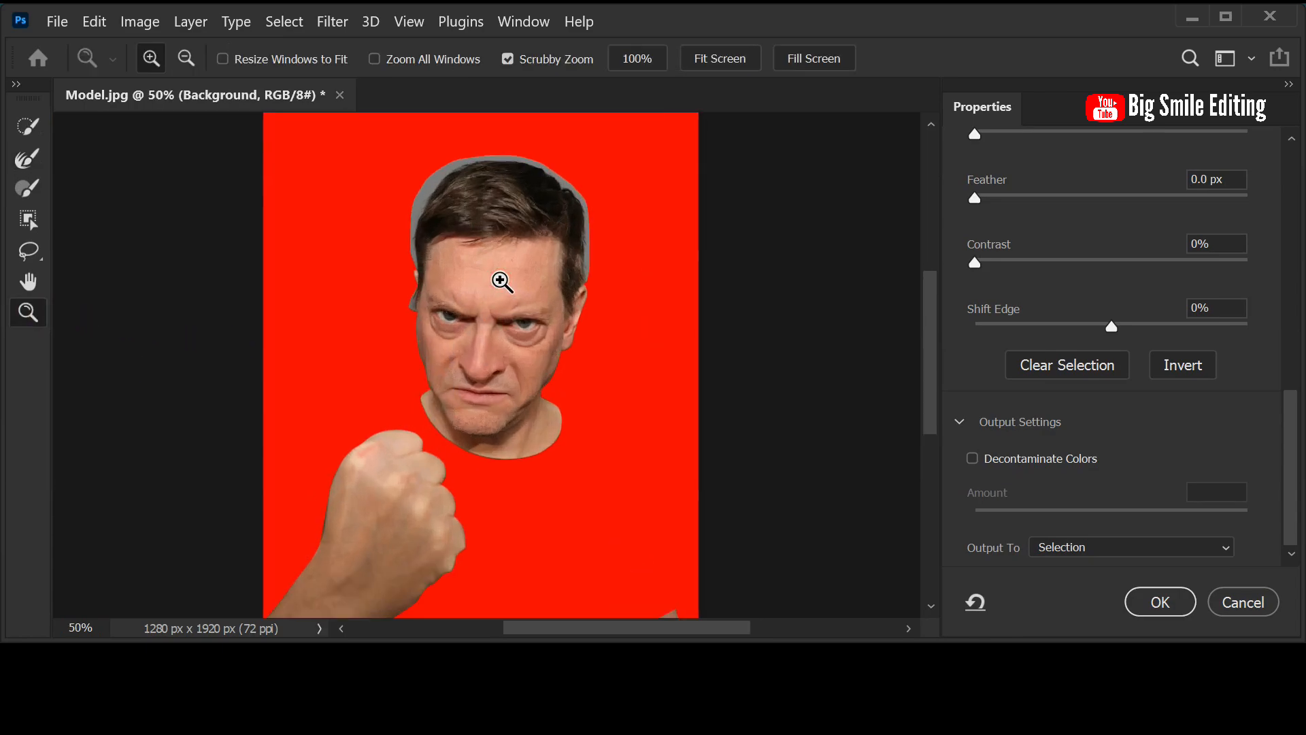
left_click(501, 268)
left_click(501, 268)
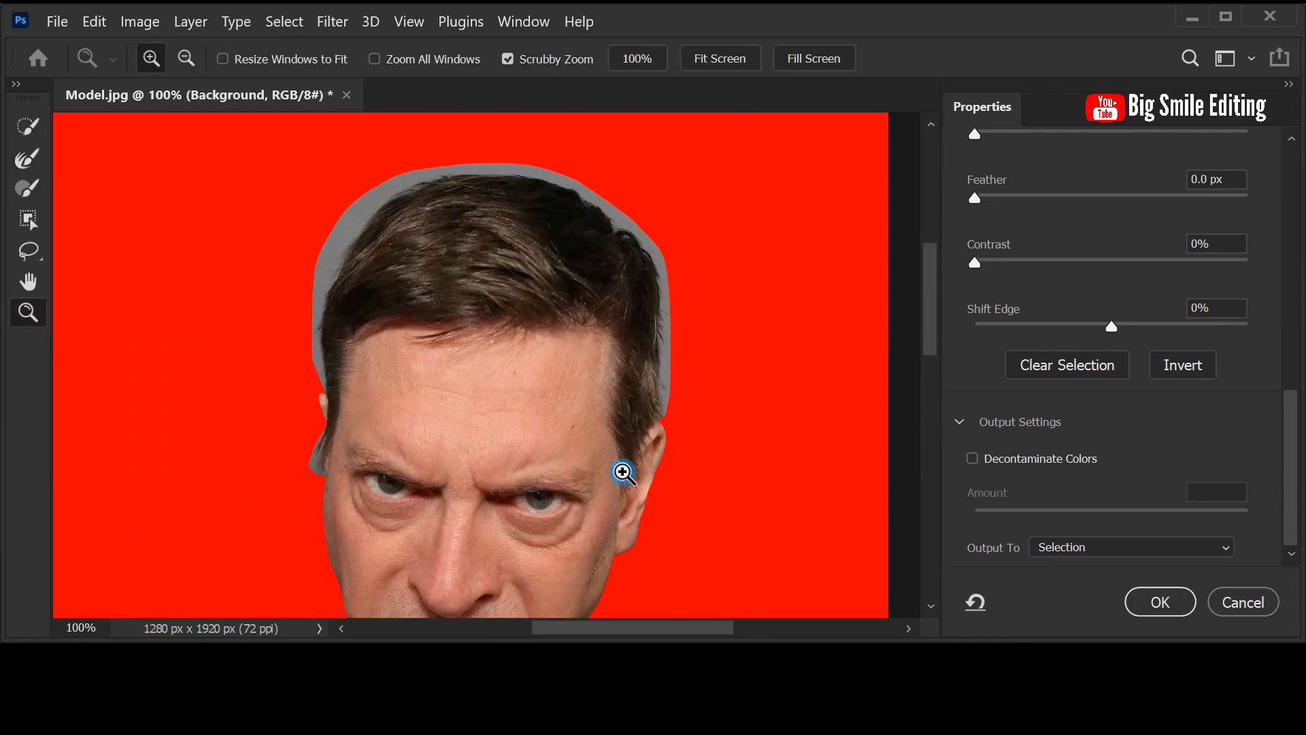
left_click_drag(1292, 485, 1301, 223)
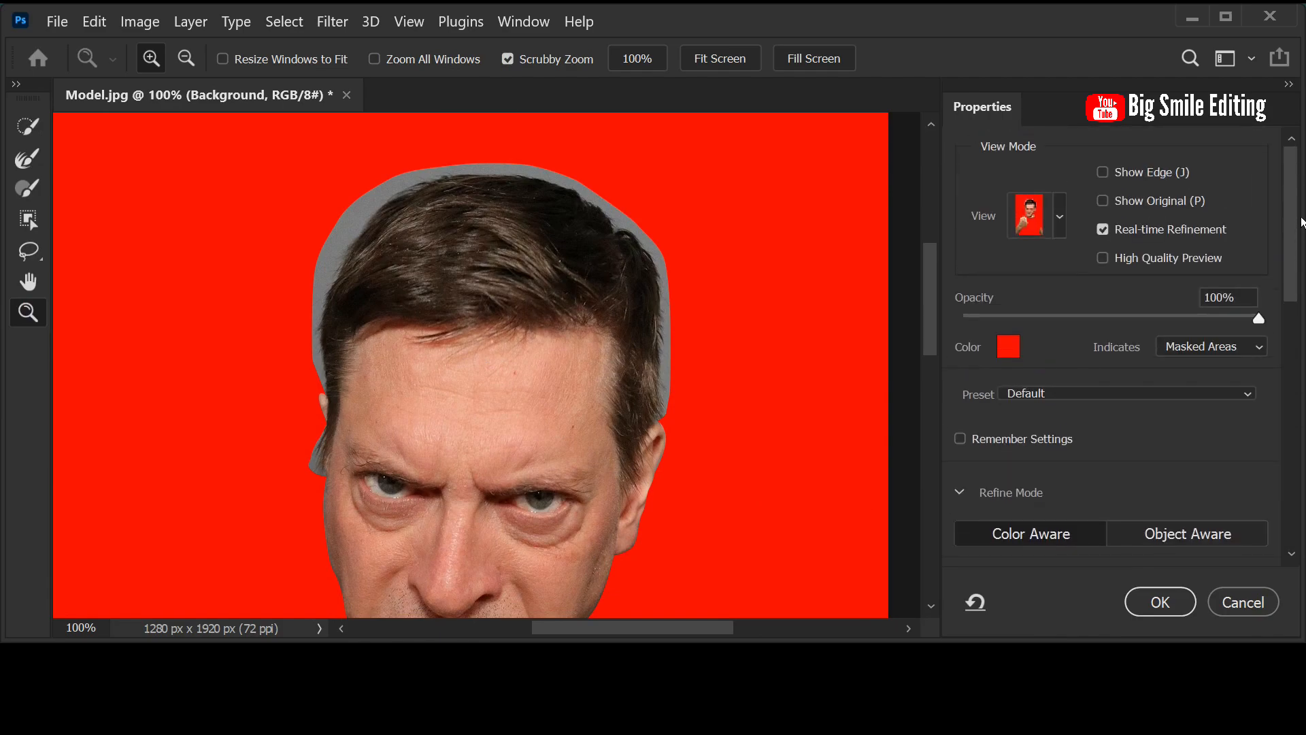
left_click(1060, 211)
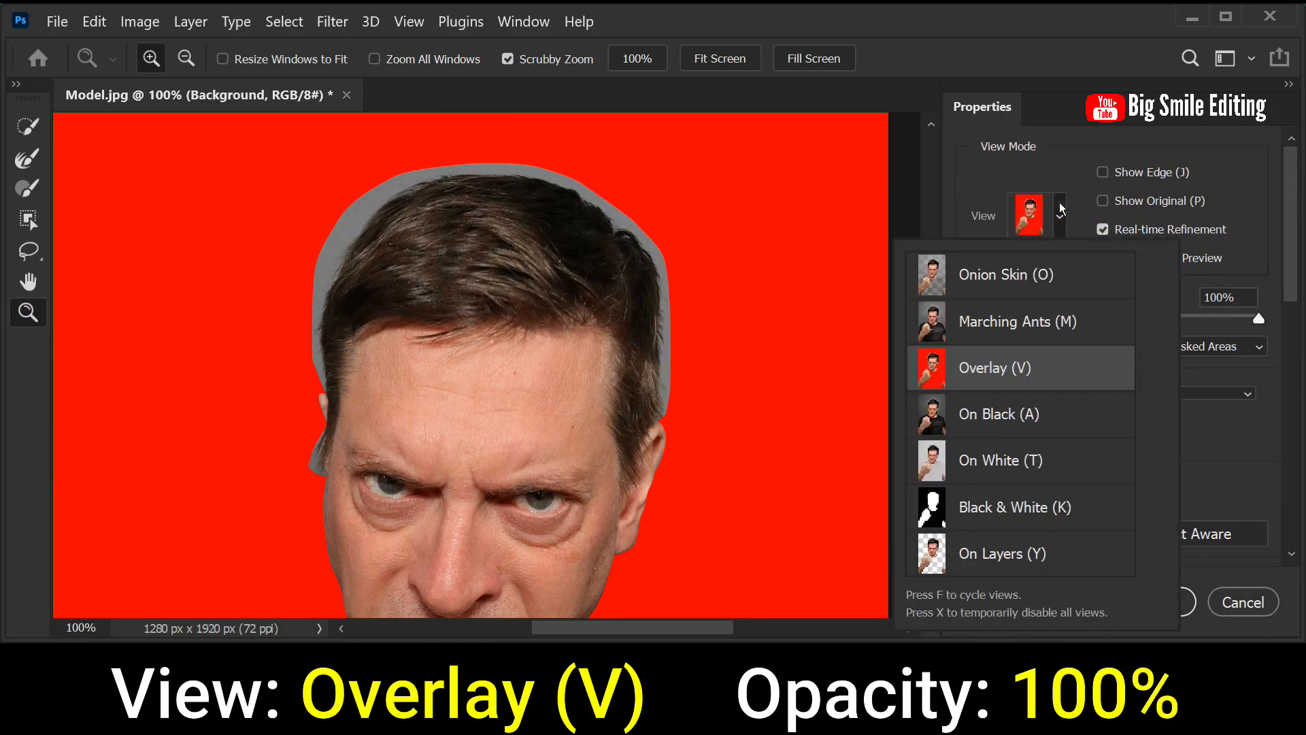
left_click(954, 365)
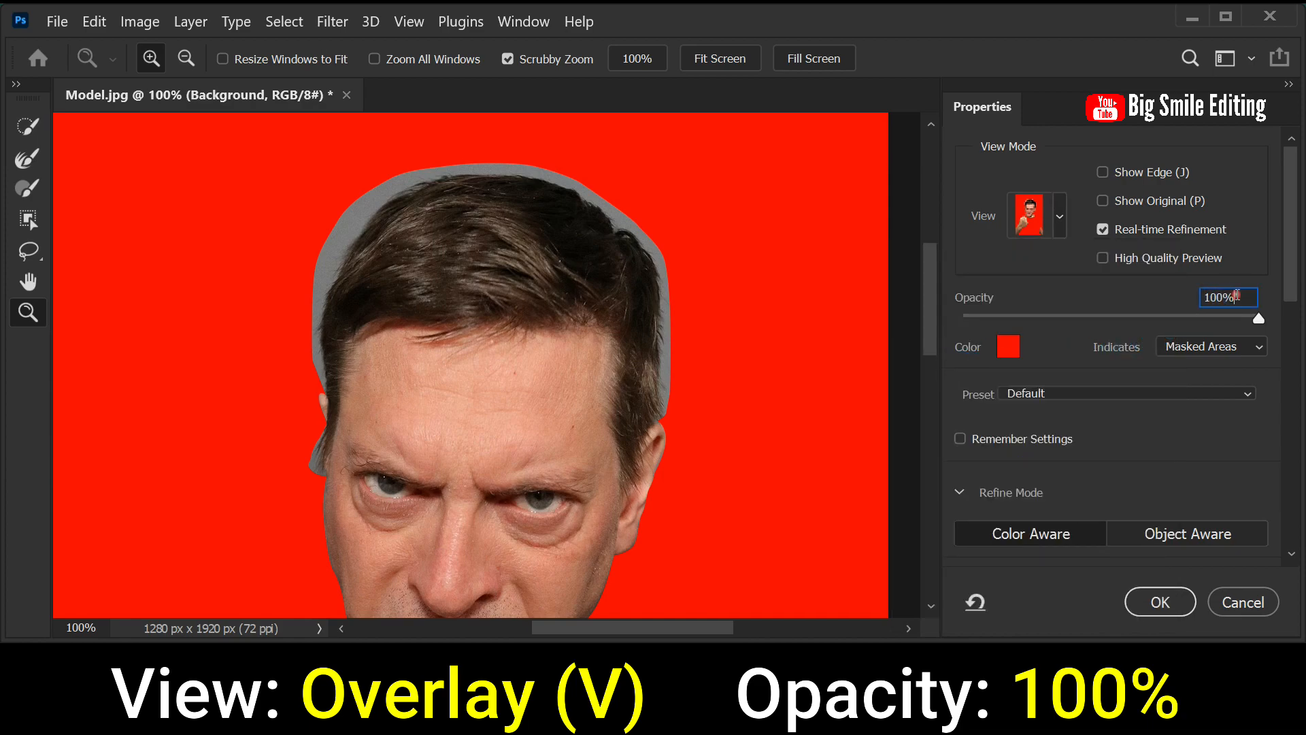
Refine the hair edges with the Refine Edge Brush in expand mode, using size 35 and size 15 beside the ear
left_click(30, 160)
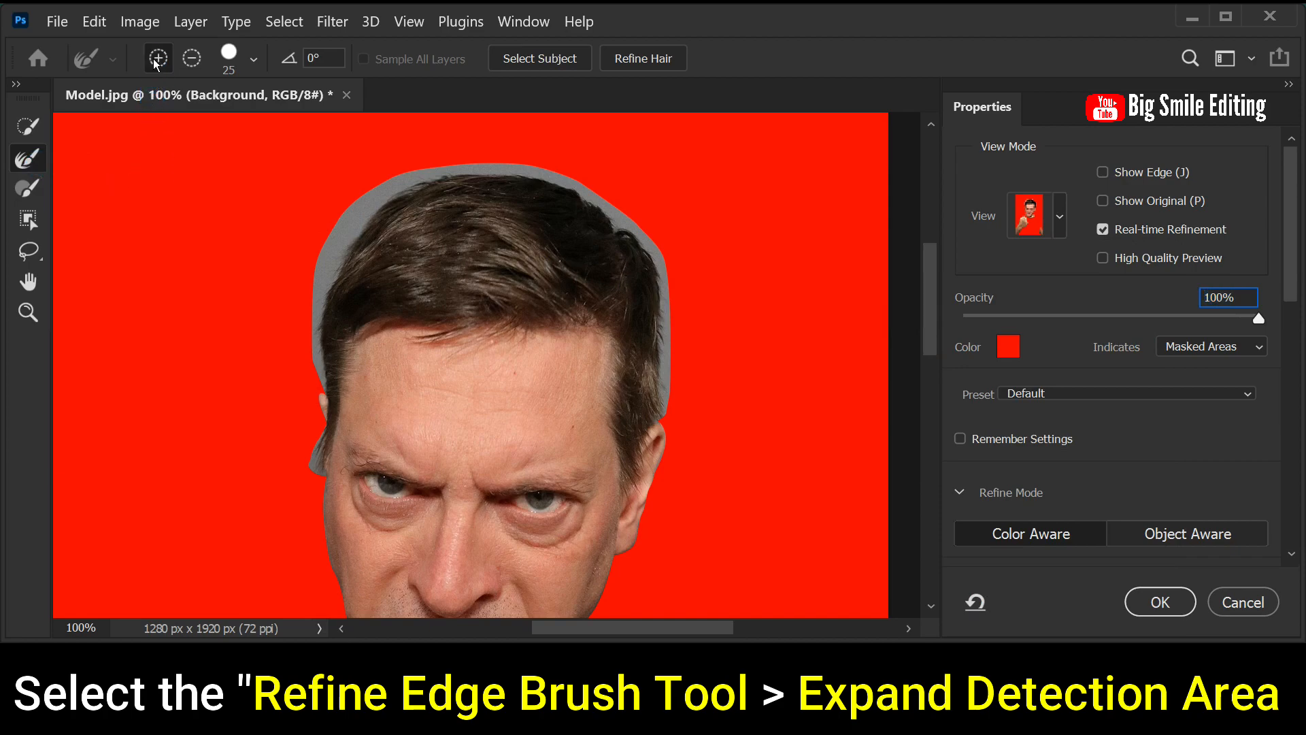
key("bracketright")
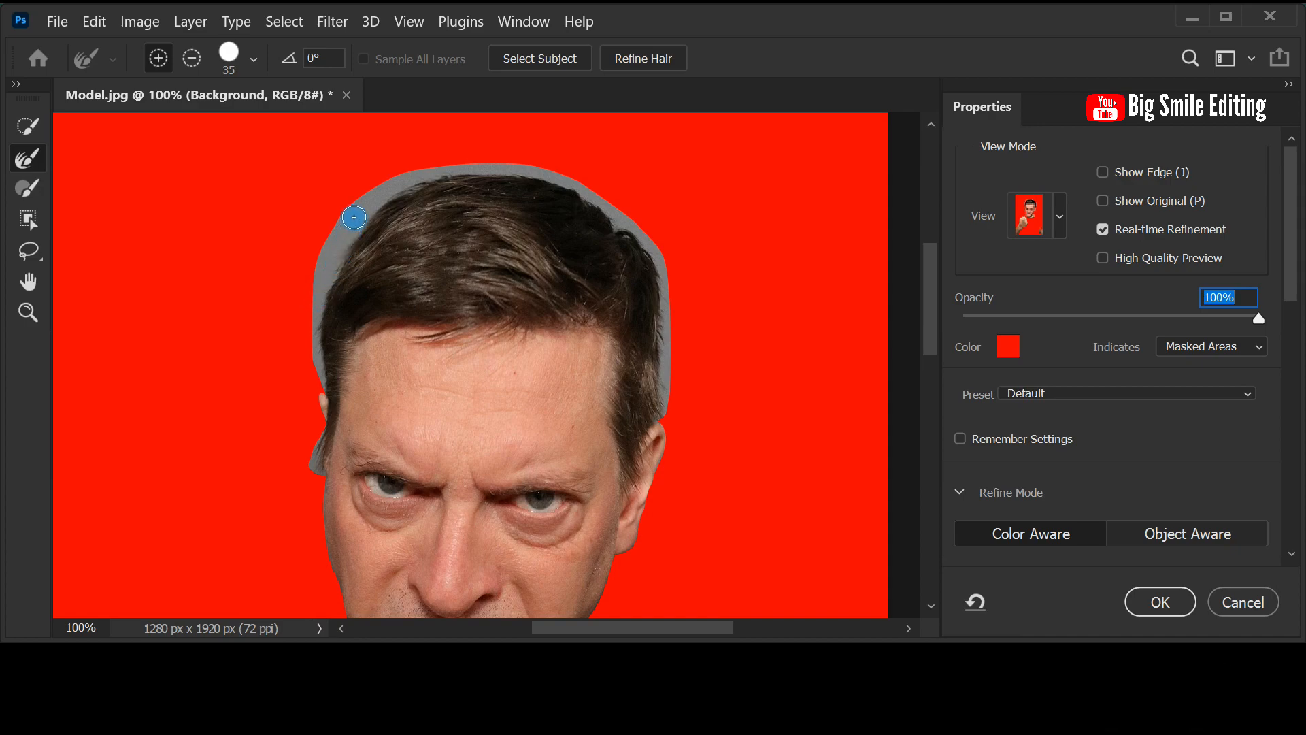
mouse_move(366, 203)
left_mouse_down()
mouse_move(323, 311)
mouse_move(329, 374)
mouse_move(325, 241)
mouse_move(314, 314)
mouse_move(388, 199)
mouse_move(489, 164)
mouse_move(382, 185)
left_mouse_up()
left_click_drag(569, 172, 590, 198)
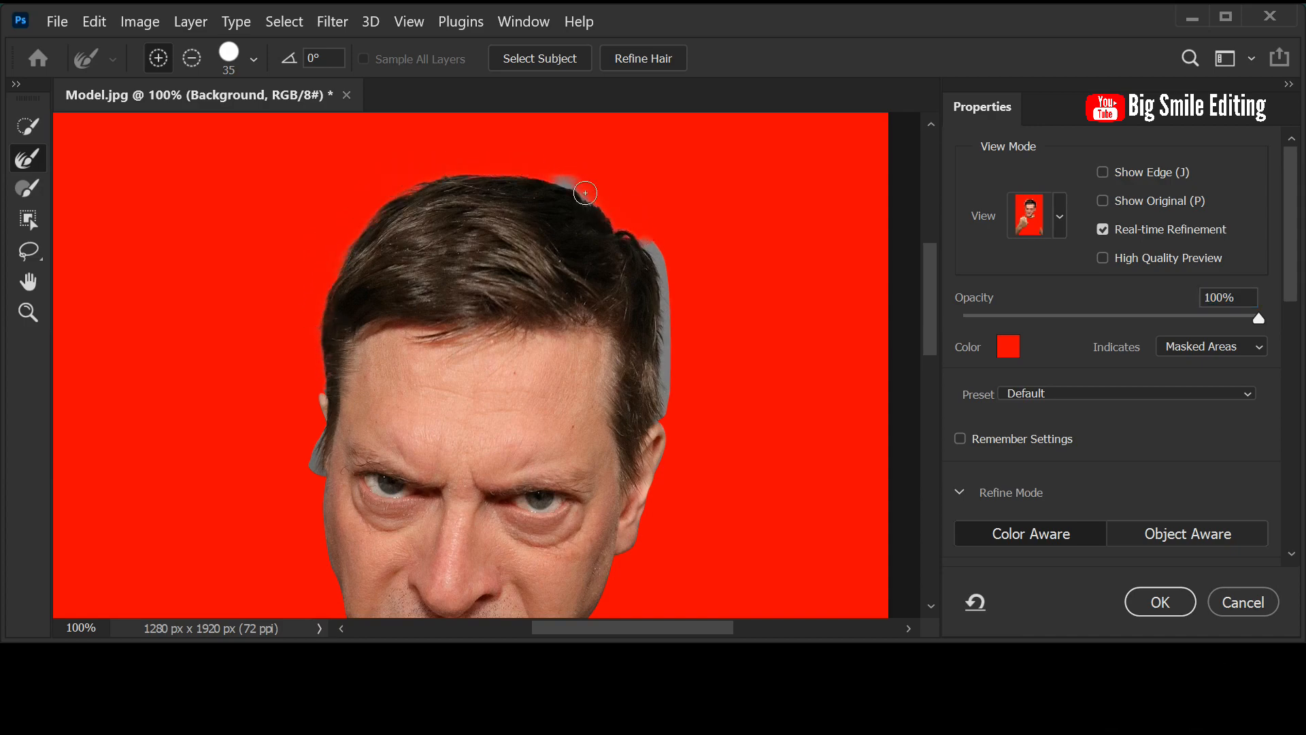
left_click_drag(652, 261, 668, 405)
key("bracketleft")
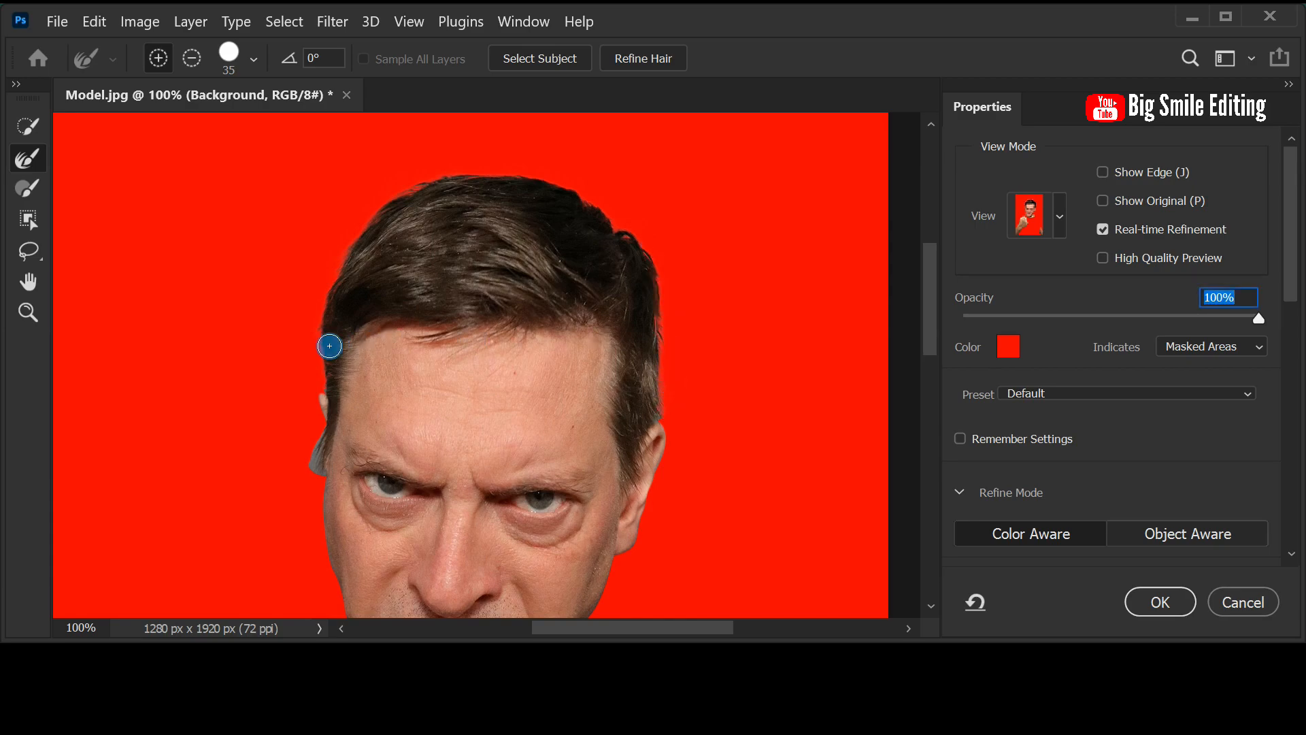
key("bracketleft")
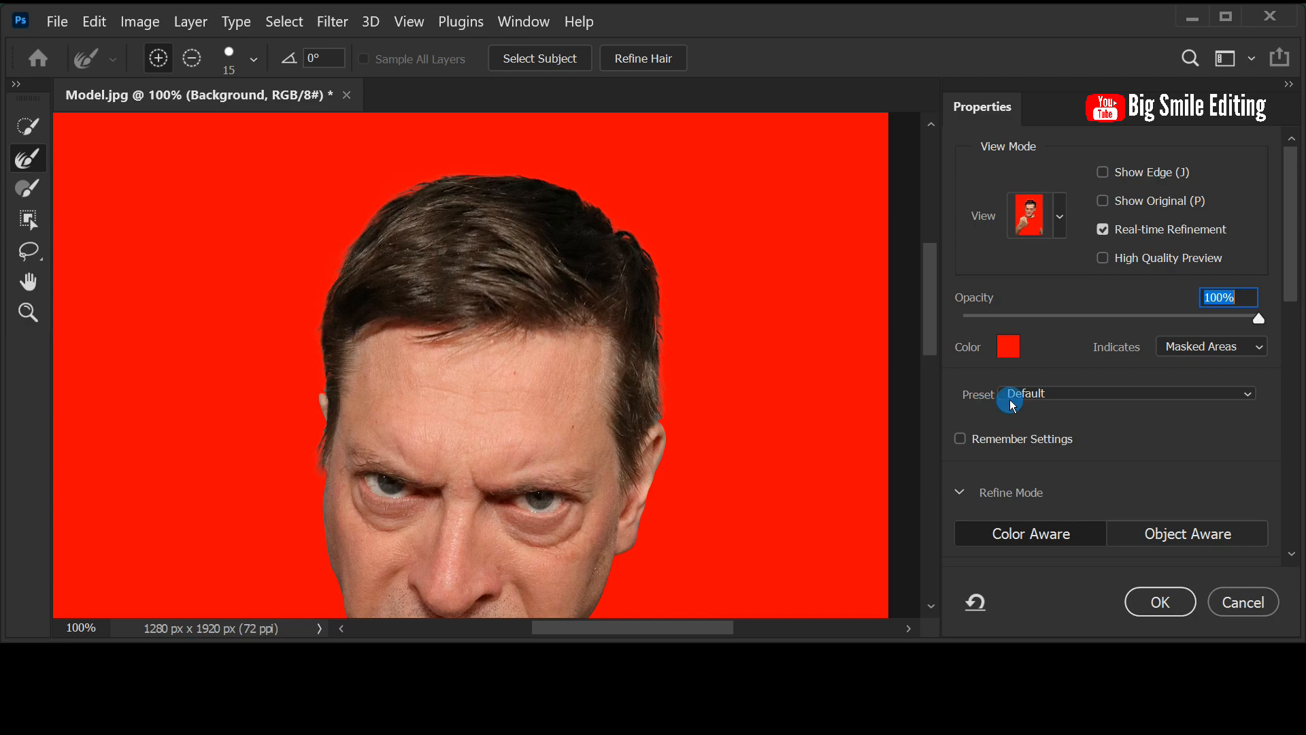
Output the refined selection to a New Layer and apply Select and Mask
left_click_drag(1289, 155, 1299, 447)
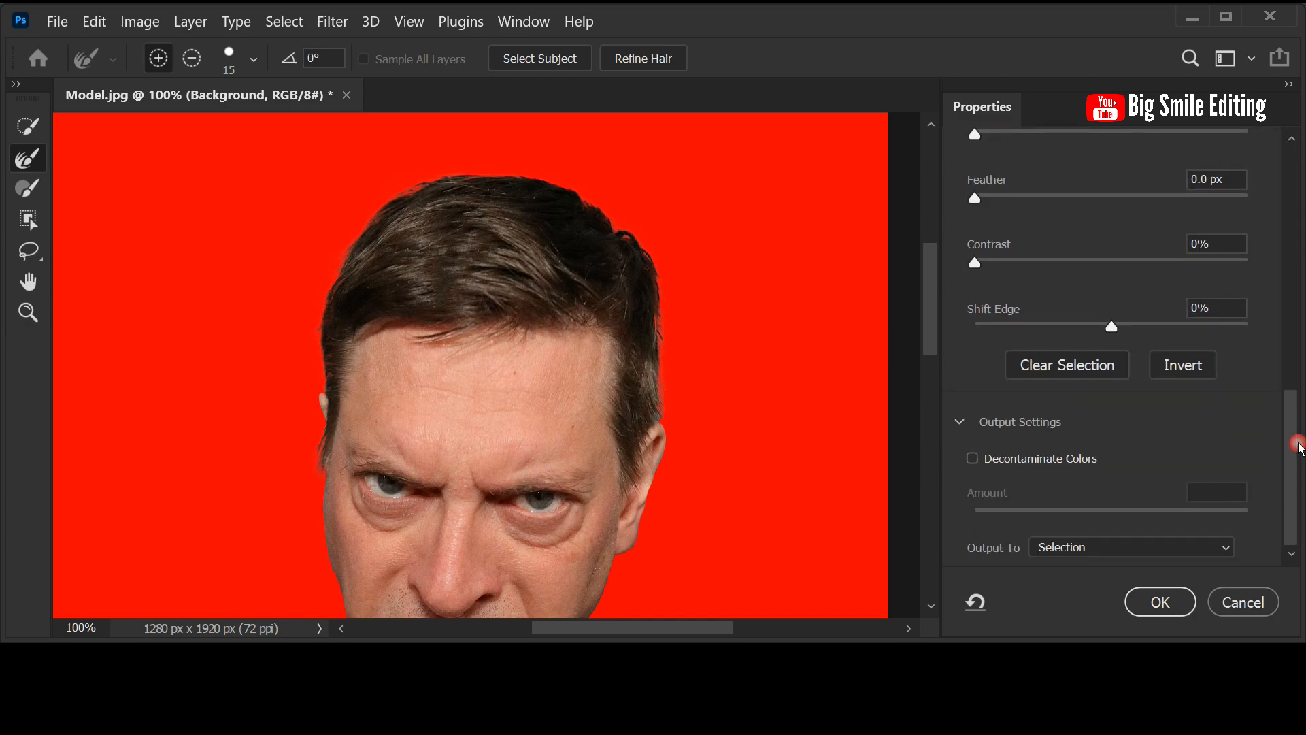
left_click(1224, 547)
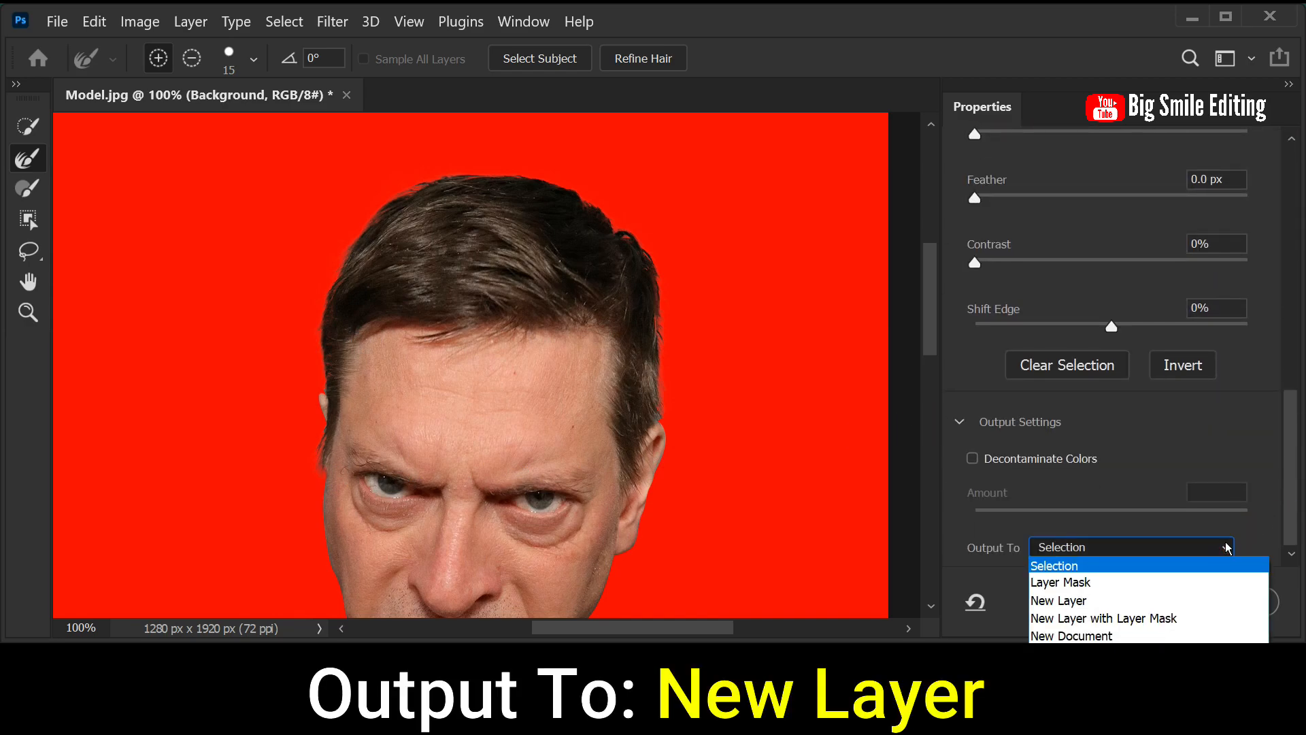
left_click(1055, 602)
left_click(1143, 608)
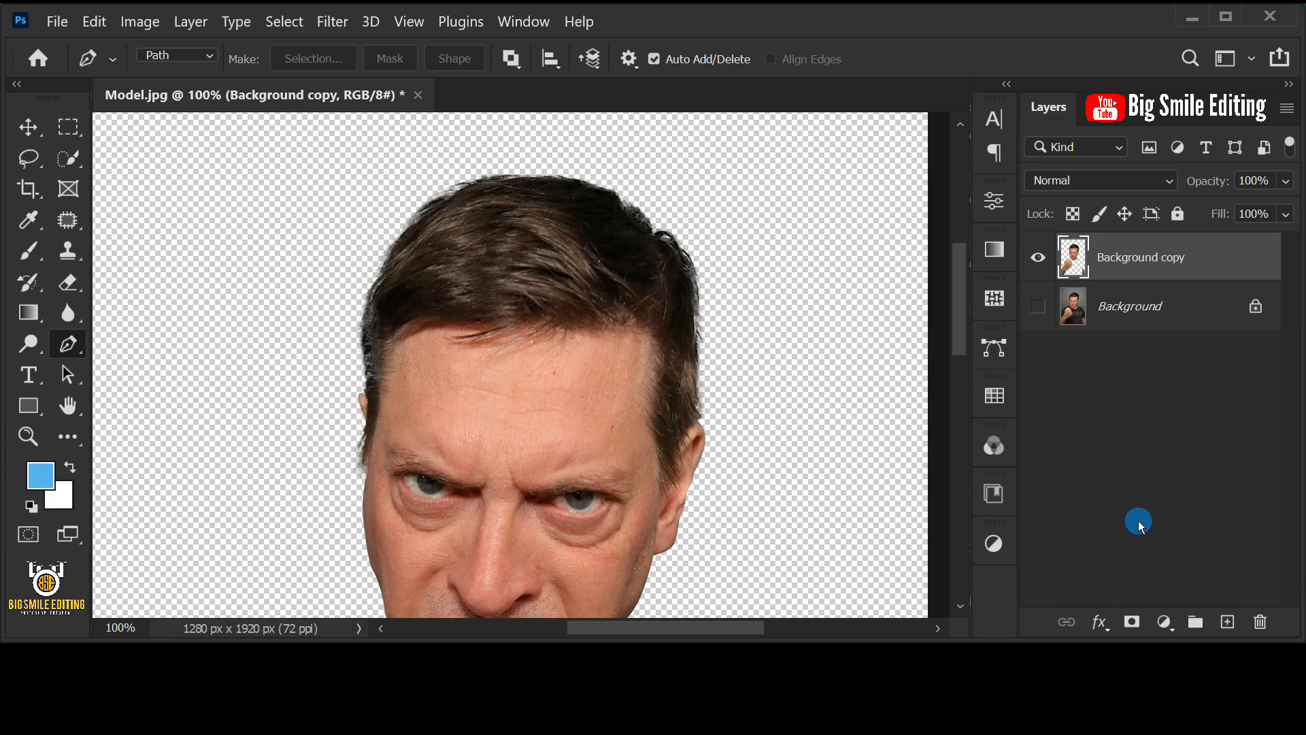
Show the Background layer and duplicate the cut-out skin and hair layer
key("ctrl+0")
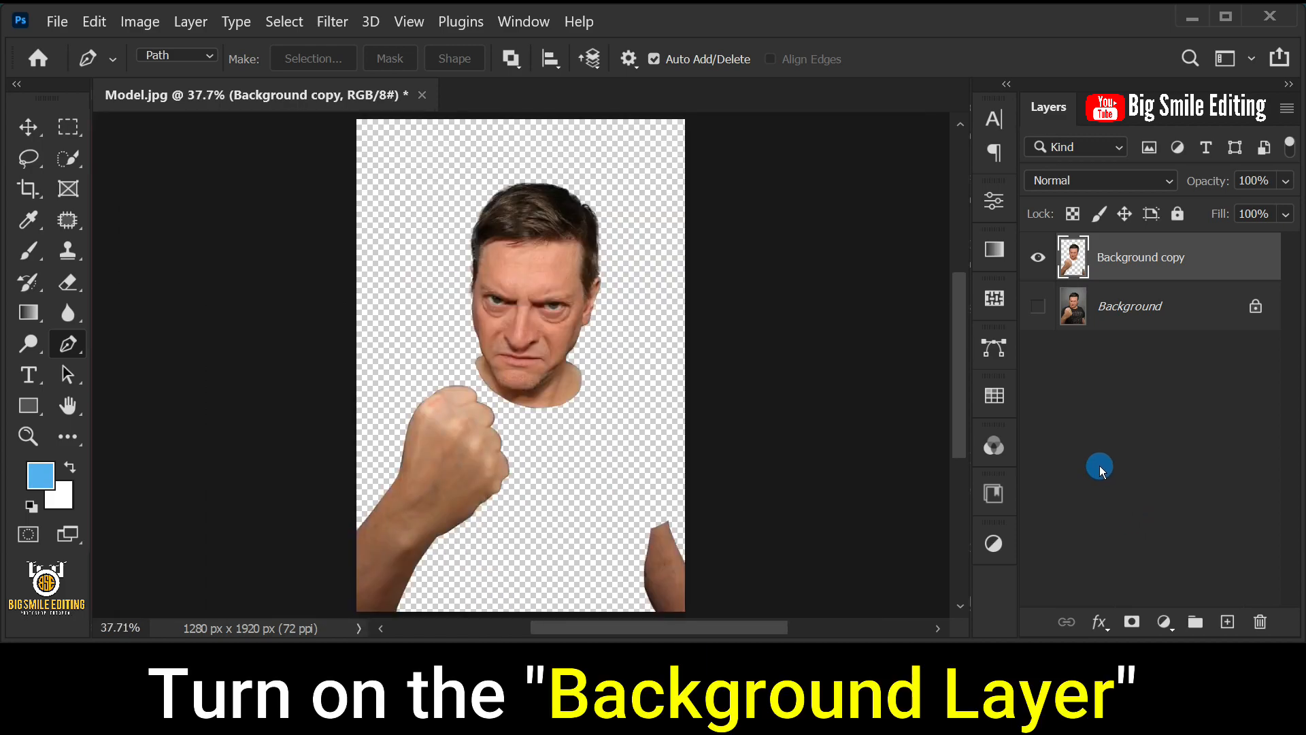
left_click(1038, 307)
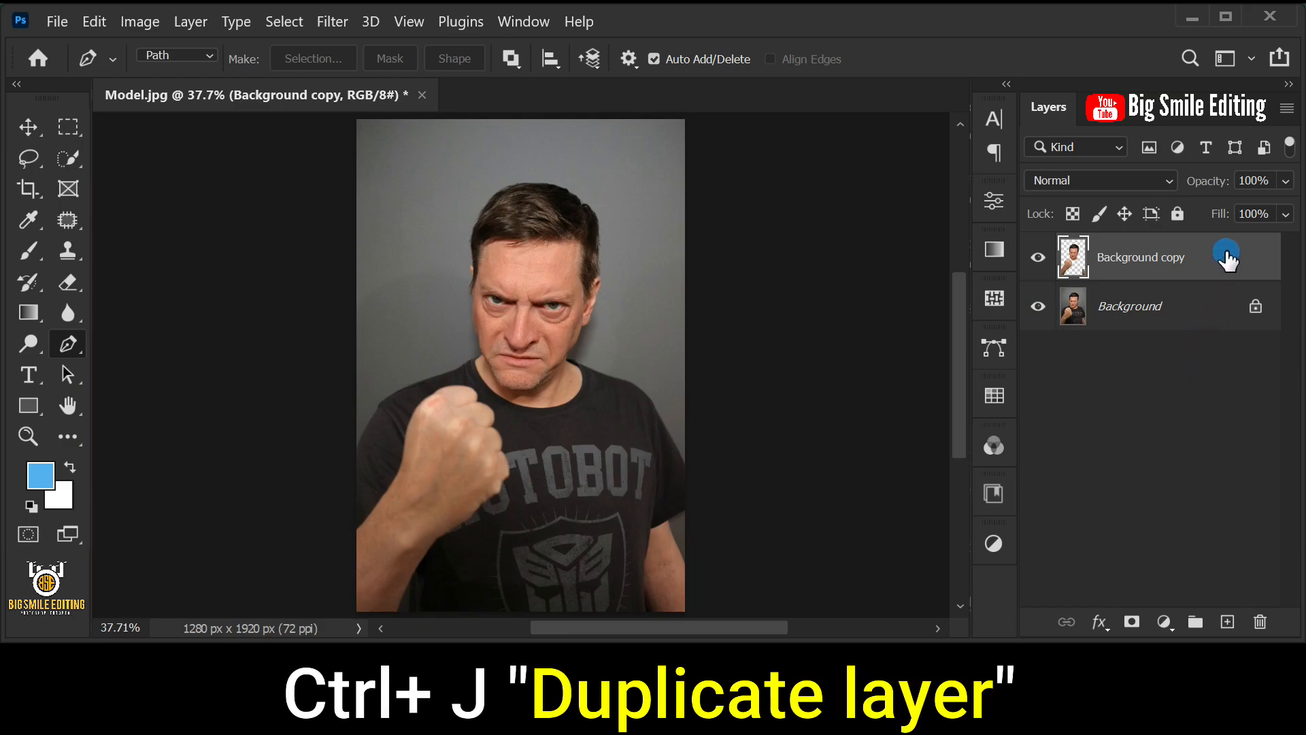
key("ctrl+j")
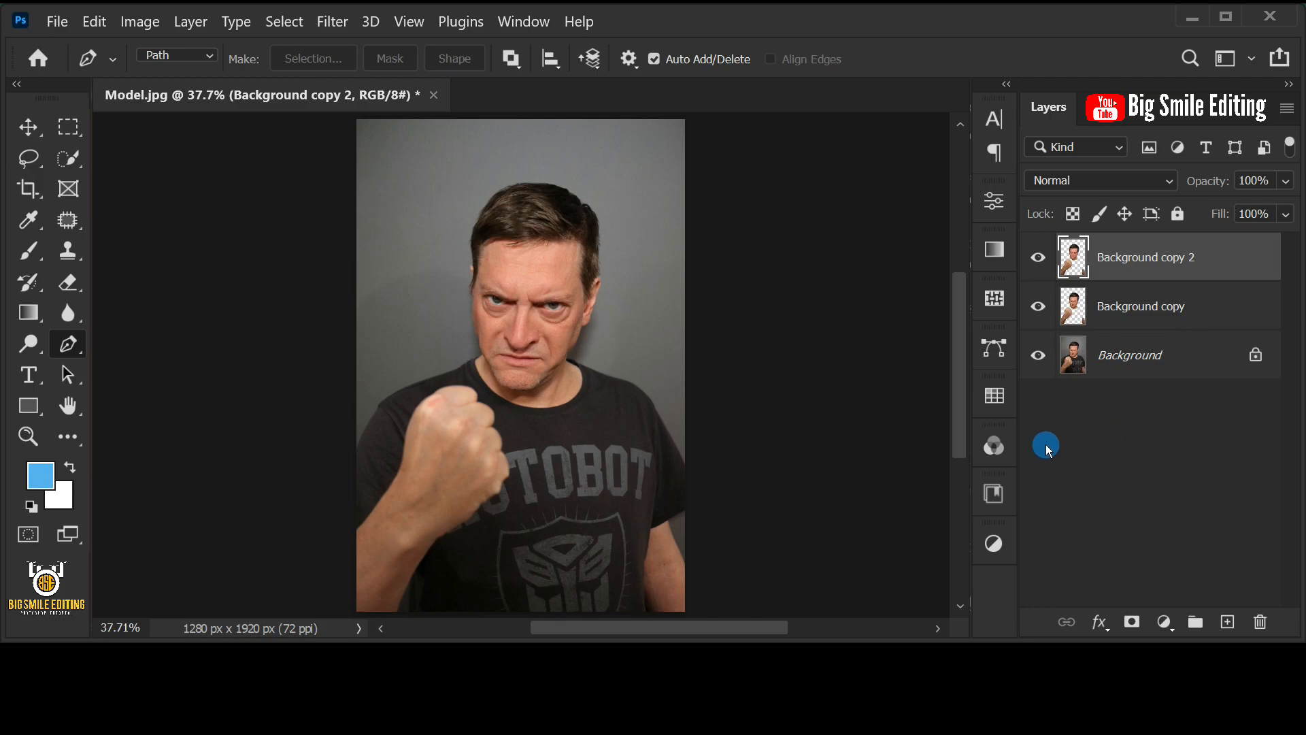
Desaturate the Background copy 2 layer
left_click(139, 21)
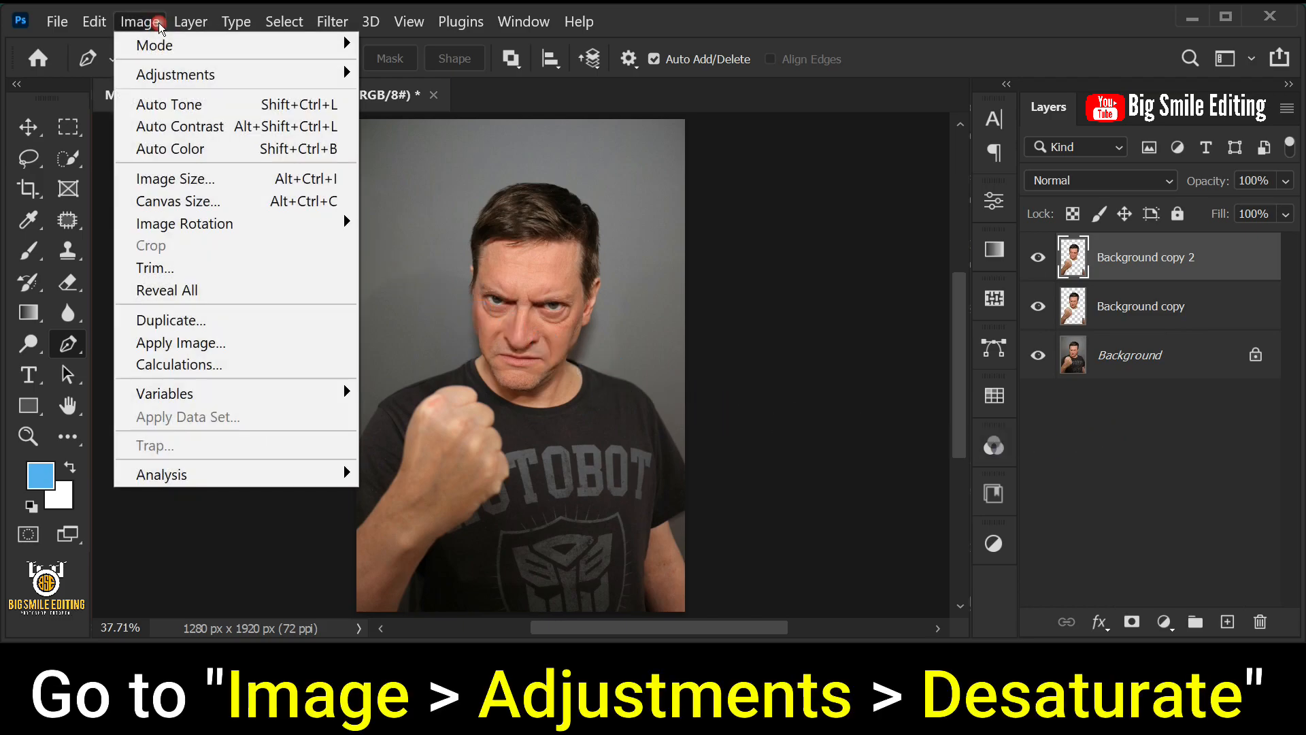
mouse_move(168, 77)
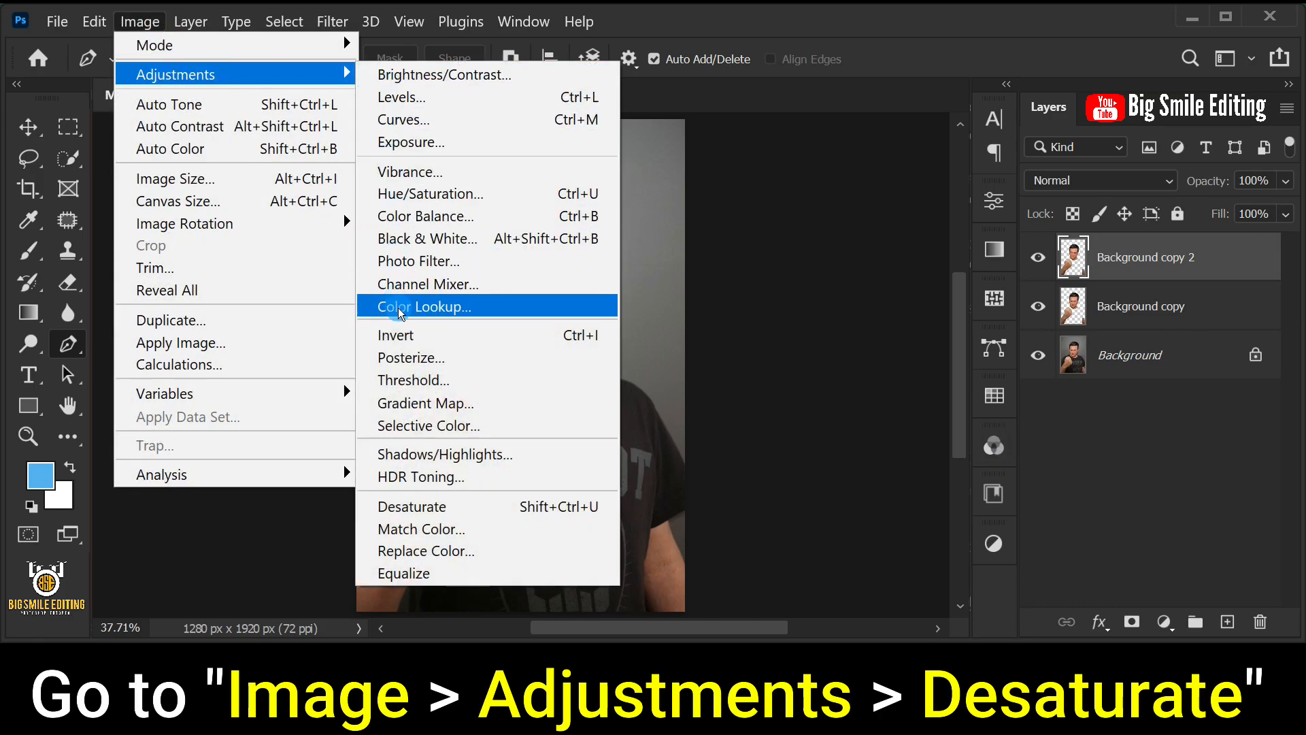
left_click(583, 505)
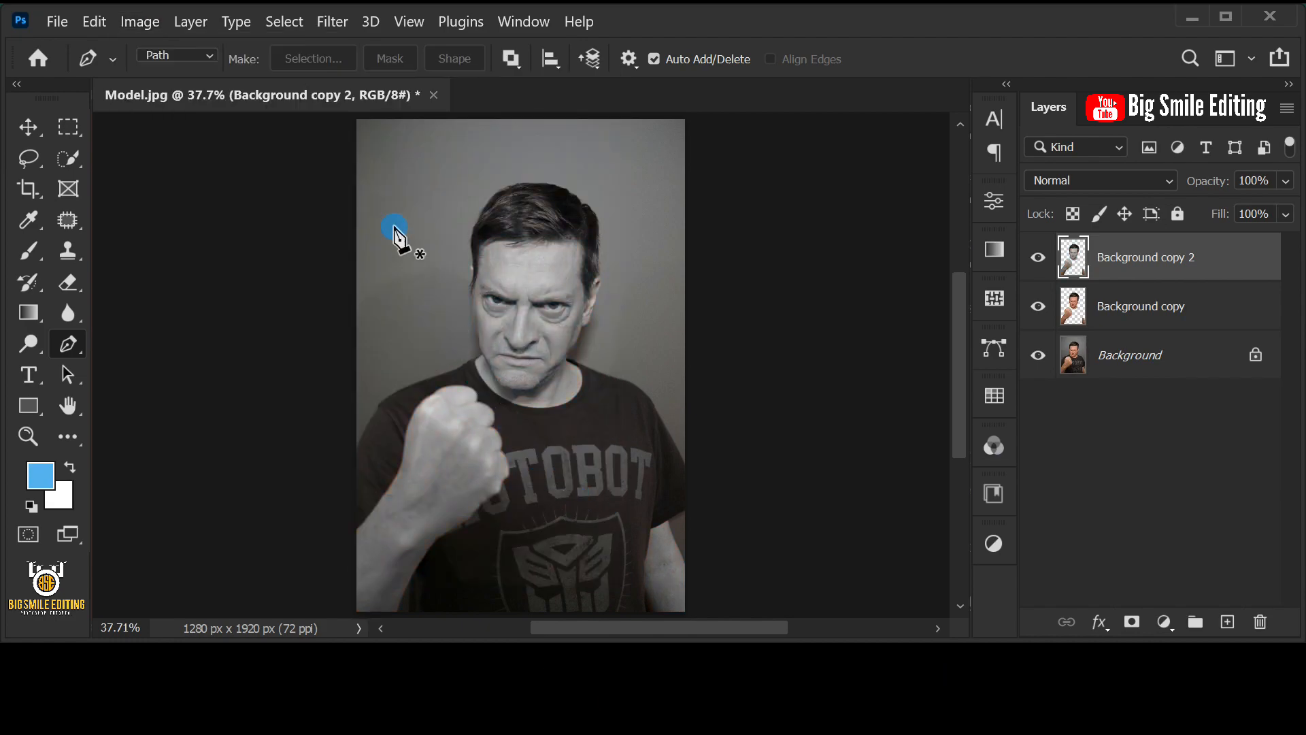
Convert the desaturated layer for Smart Filters and open it in the Filter Gallery
left_click(332, 21)
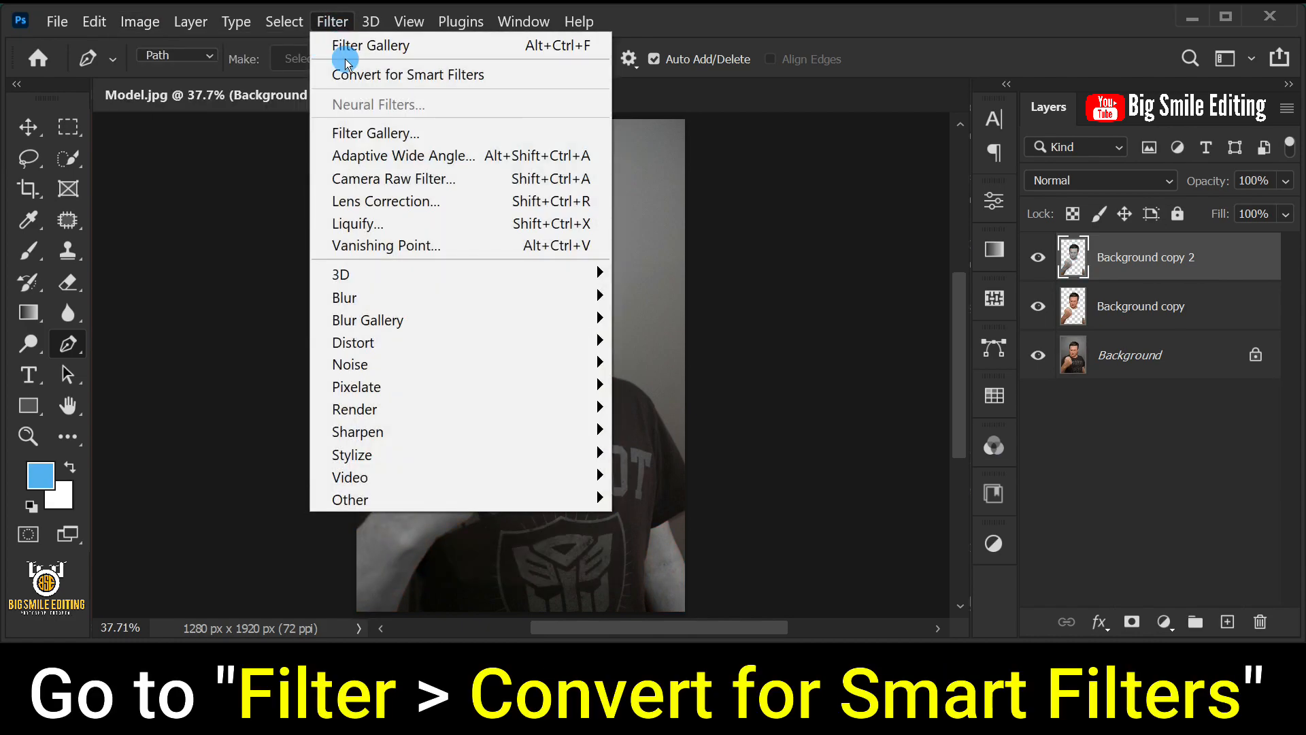
left_click(438, 73)
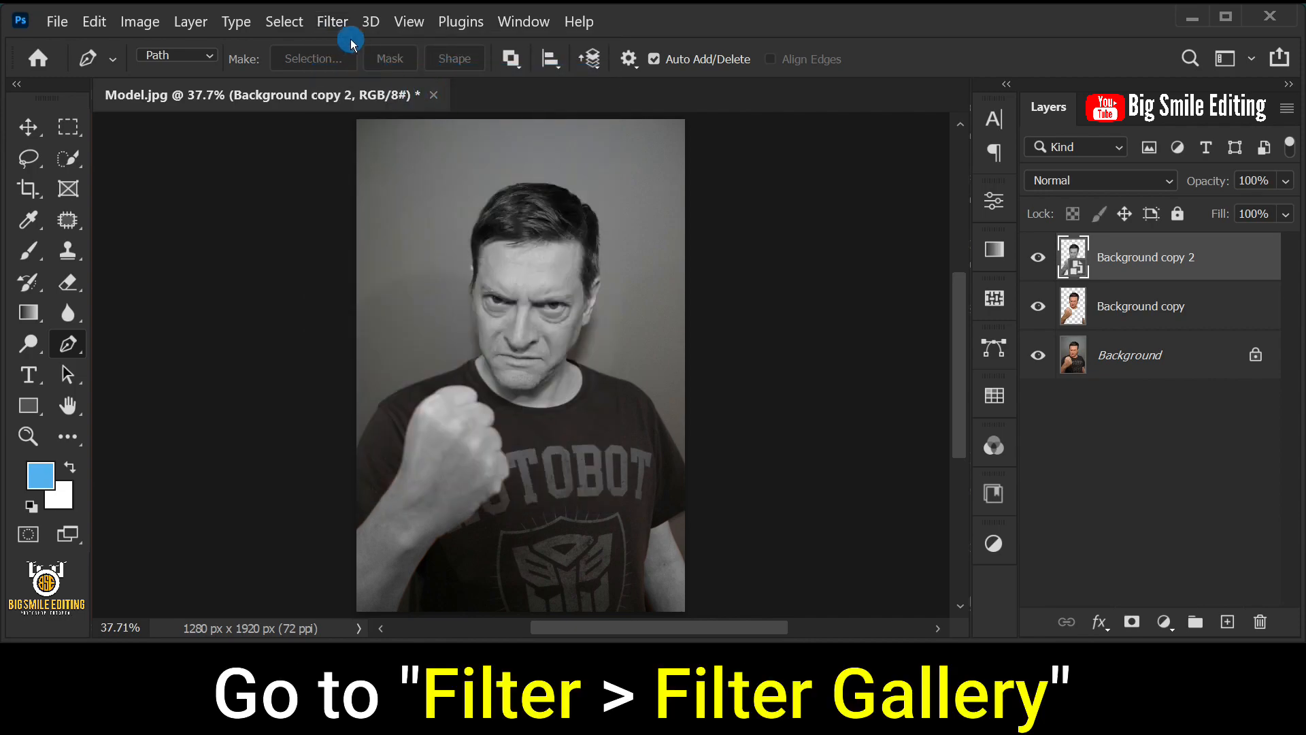
left_click(335, 19)
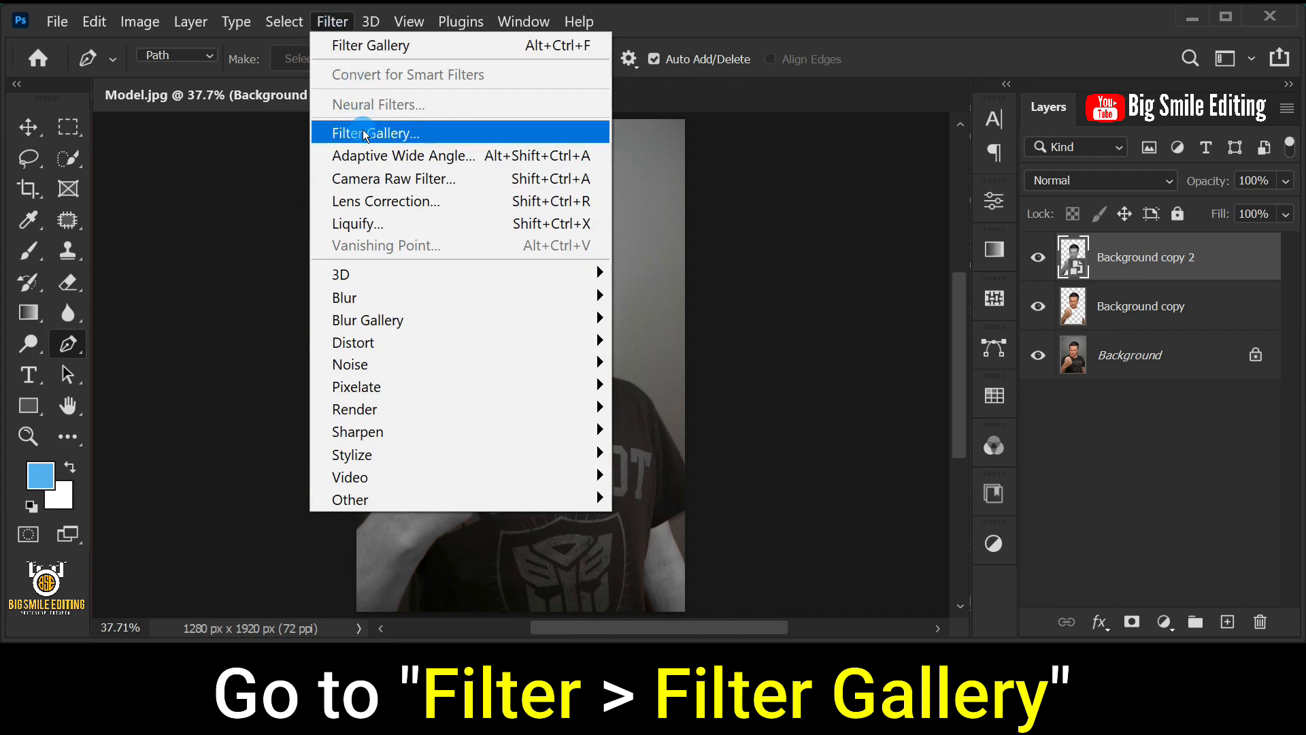
left_click(523, 132)
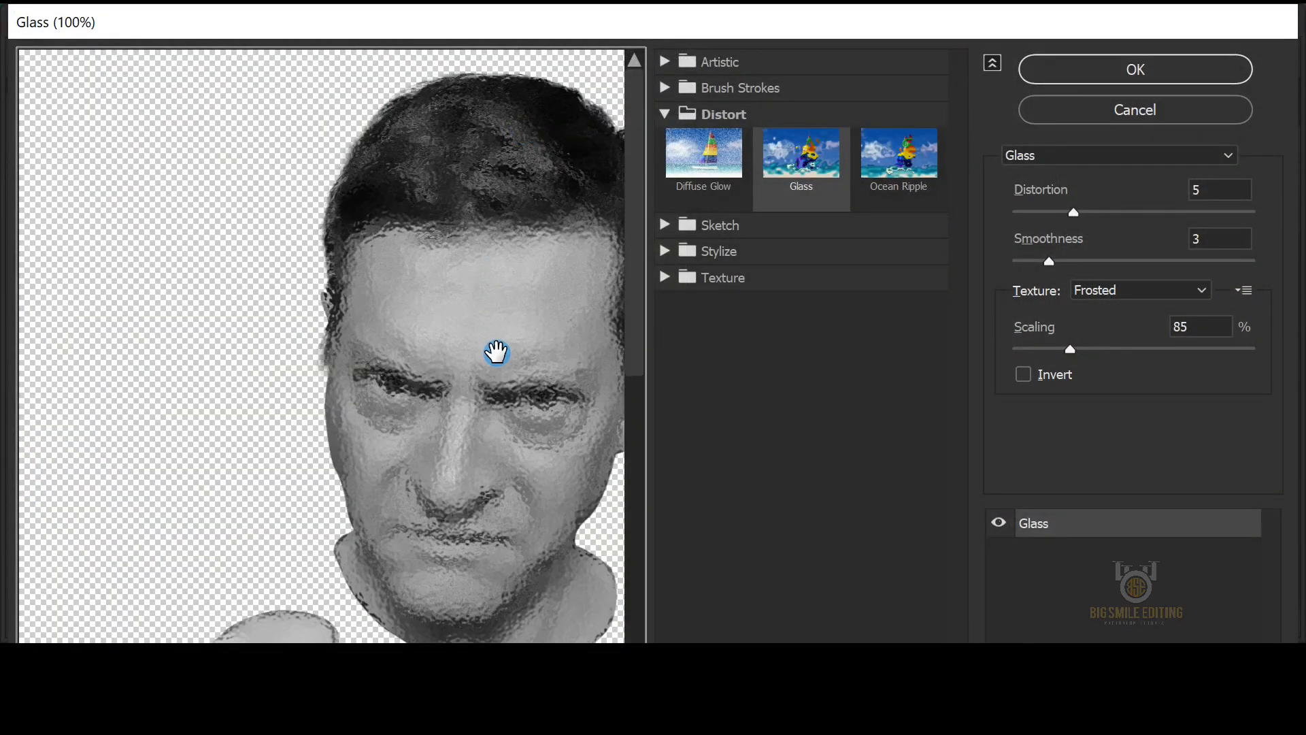
Apply the Artistic Plastic Wrap filter with Highlight Strength 15, Detail 9 and Smoothness 7
left_click_drag(501, 388, 412, 385)
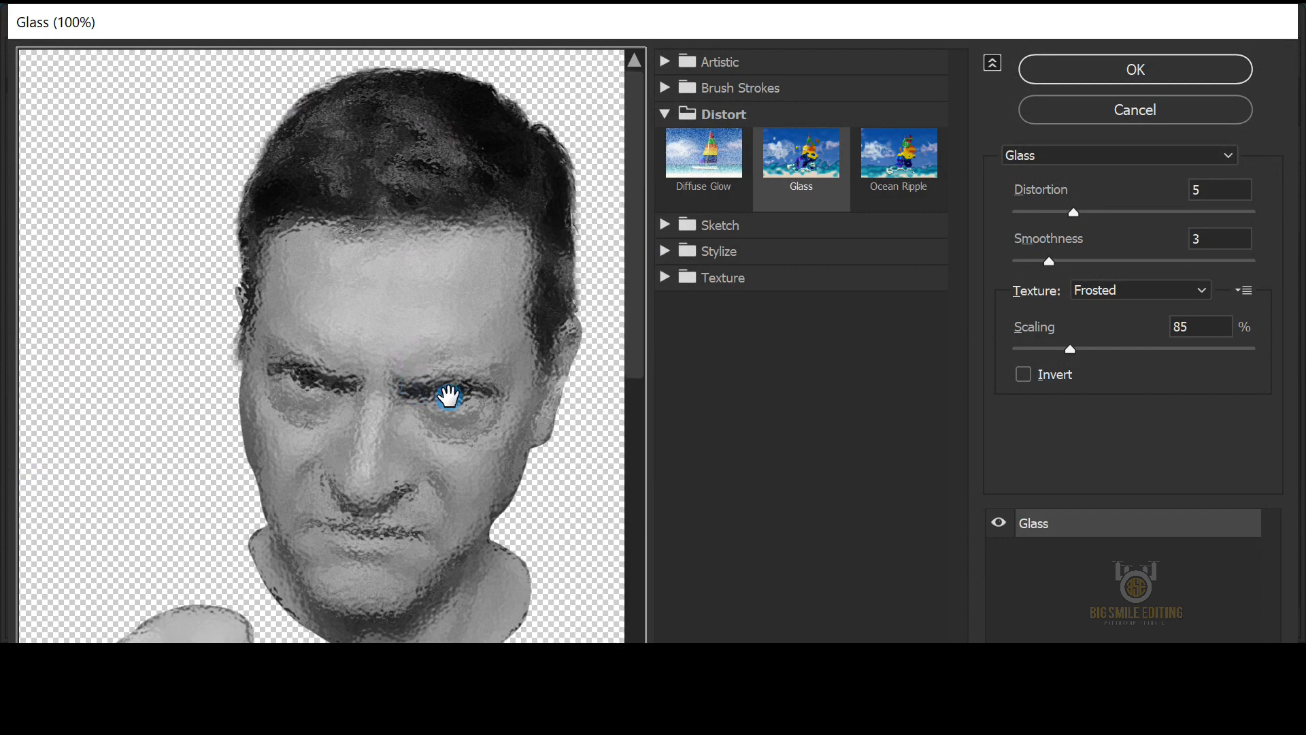
left_click(667, 64)
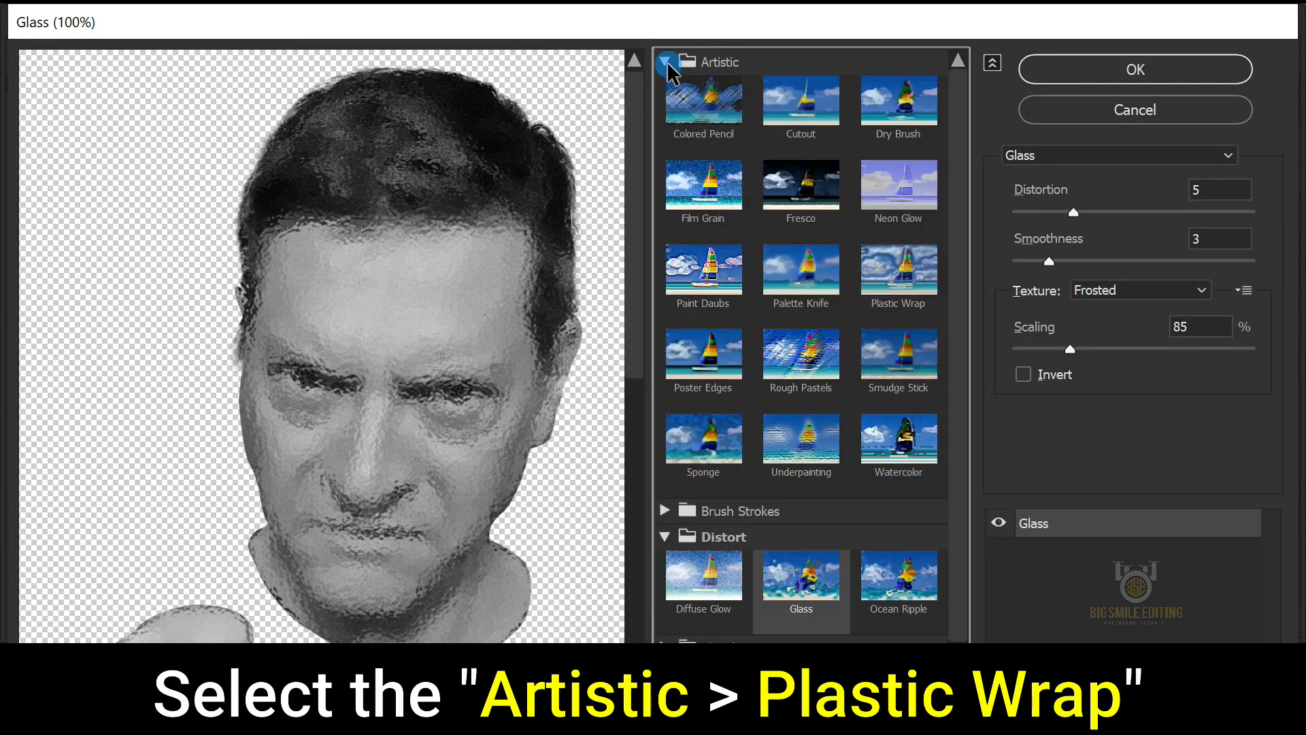
left_click(887, 272)
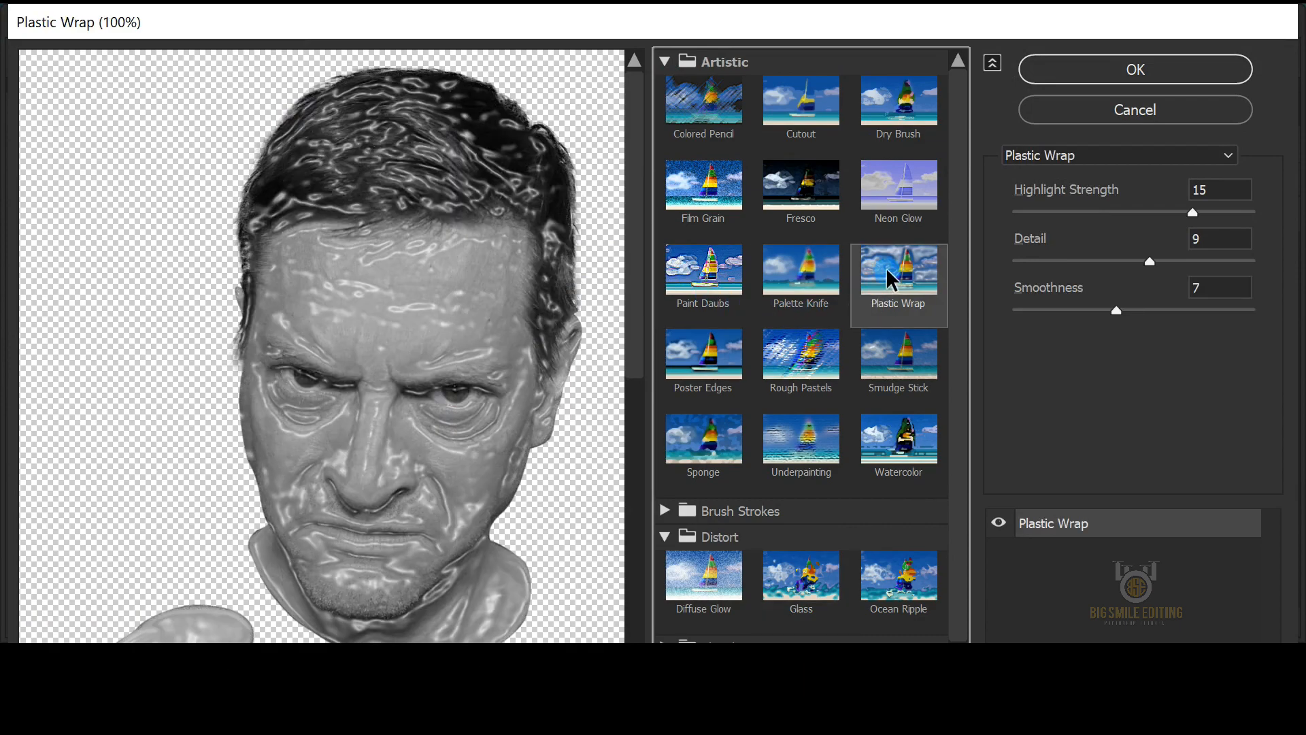
left_click(1222, 187)
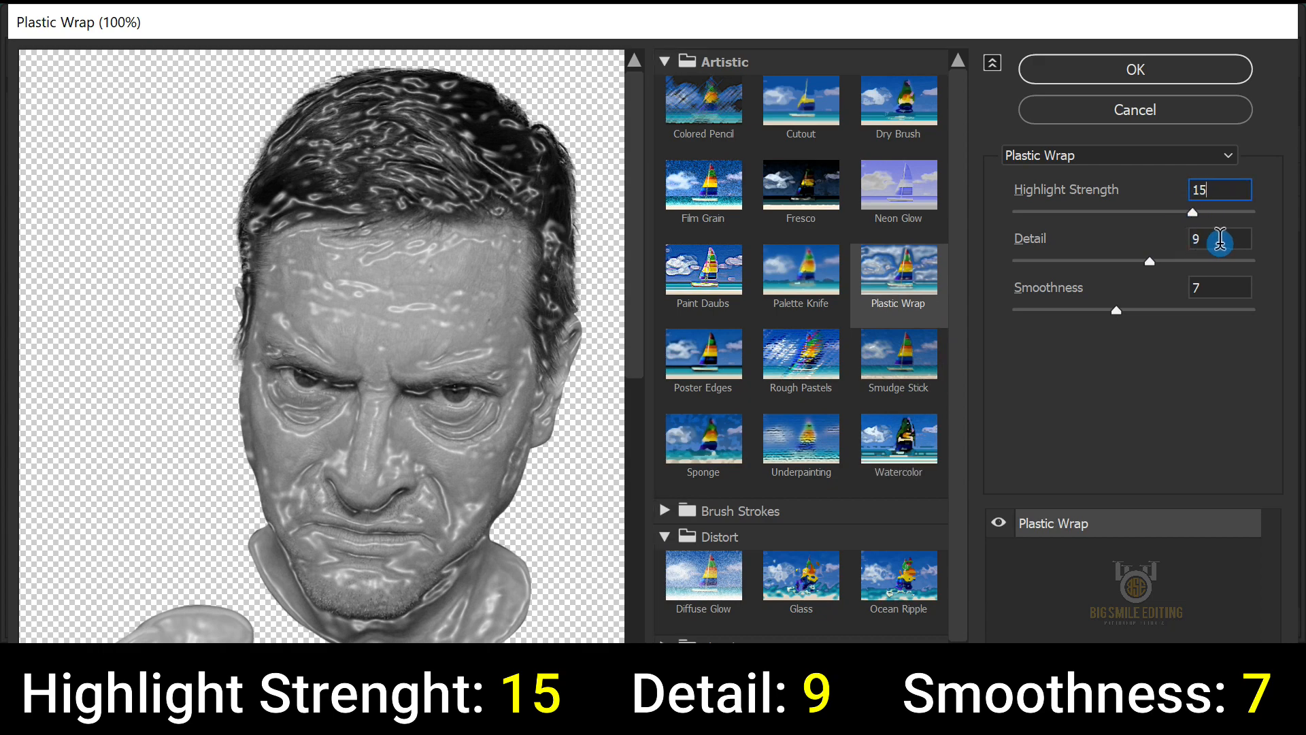
left_click(1205, 289)
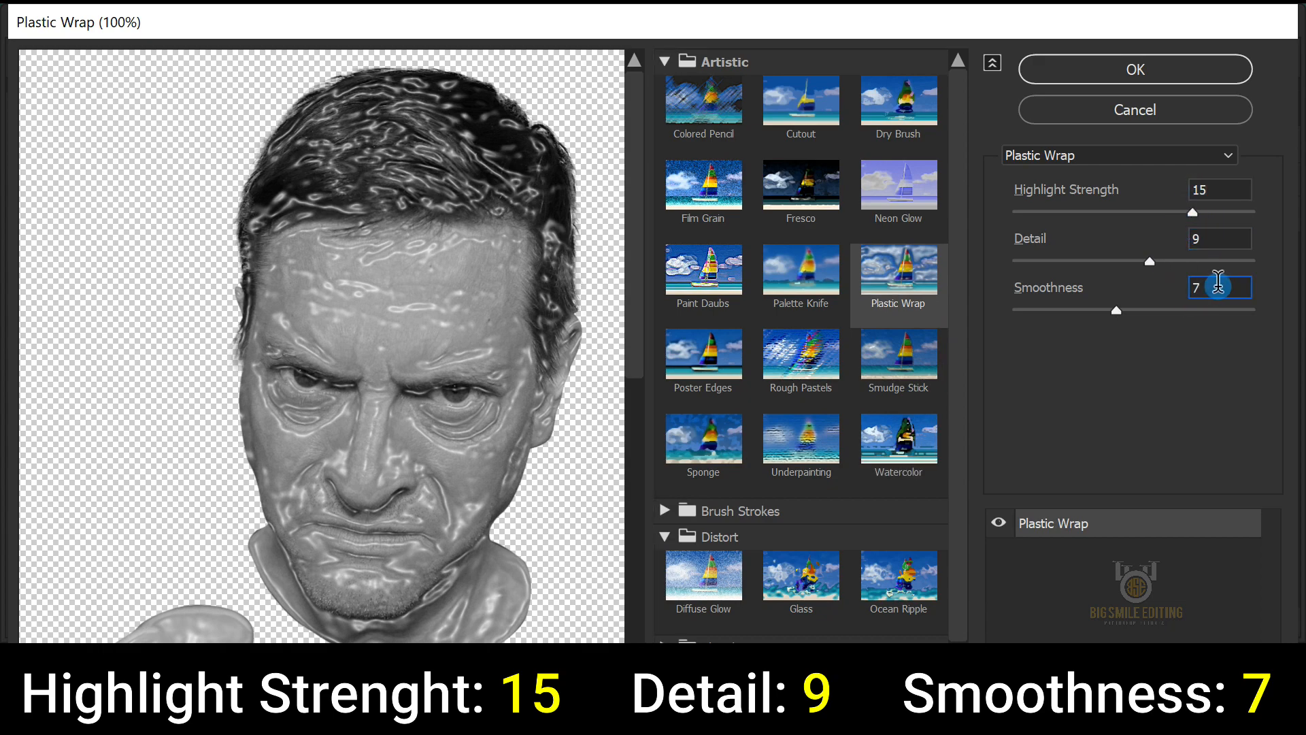
left_click(1134, 71)
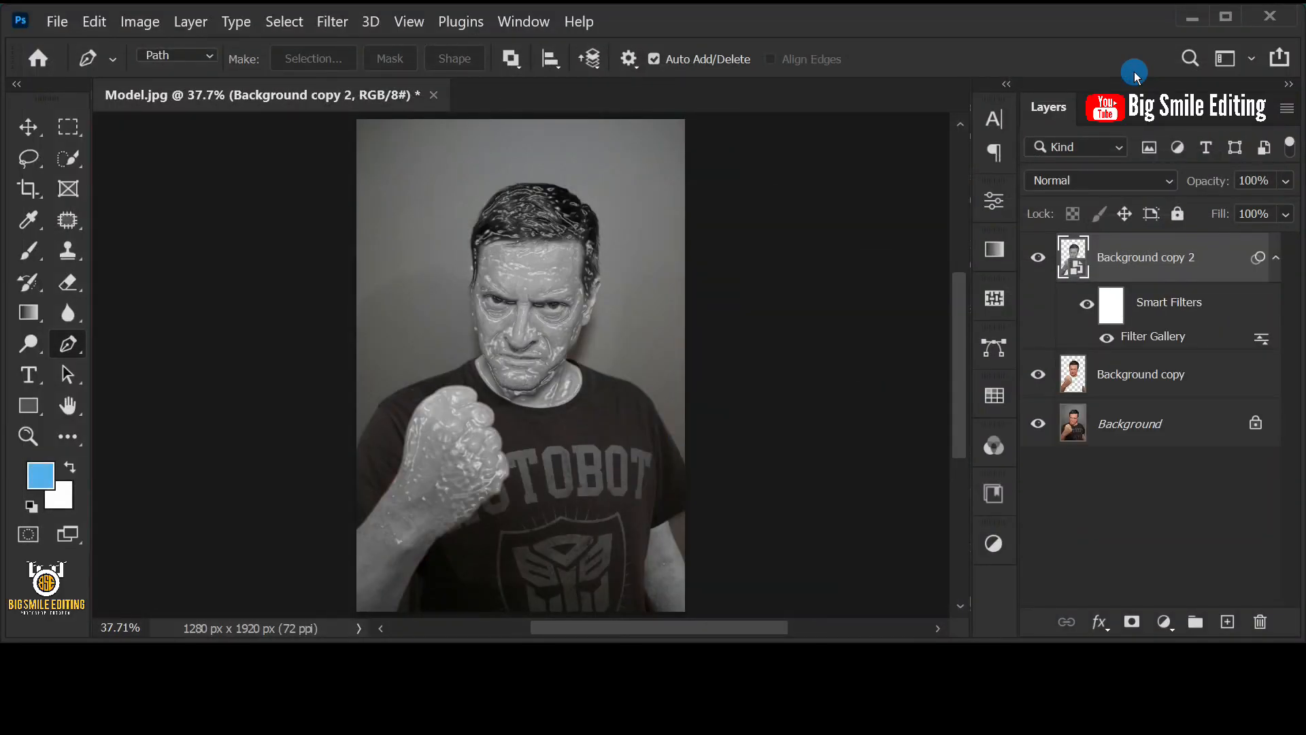
Duplicate the Background copy 2 layer and open the duplicate in the Filter Gallery
left_click(1215, 259)
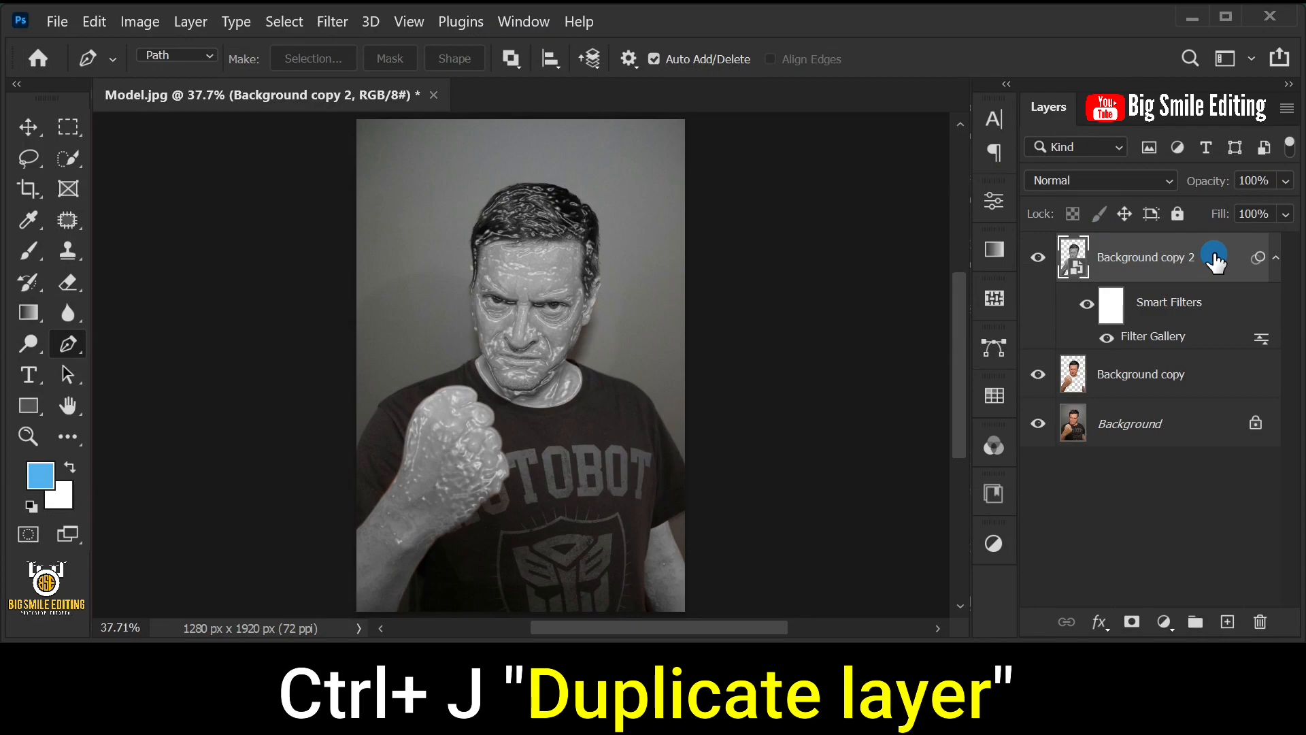
key("ctrl+j")
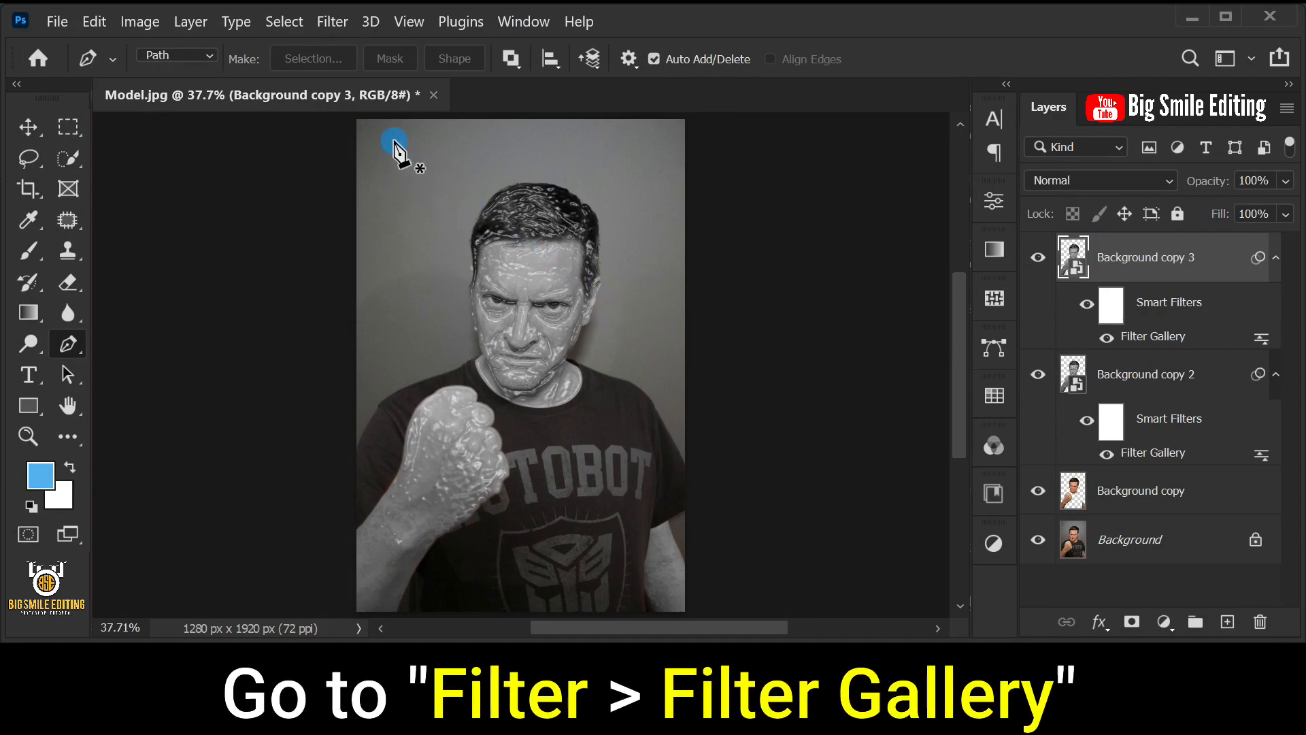
left_click(332, 21)
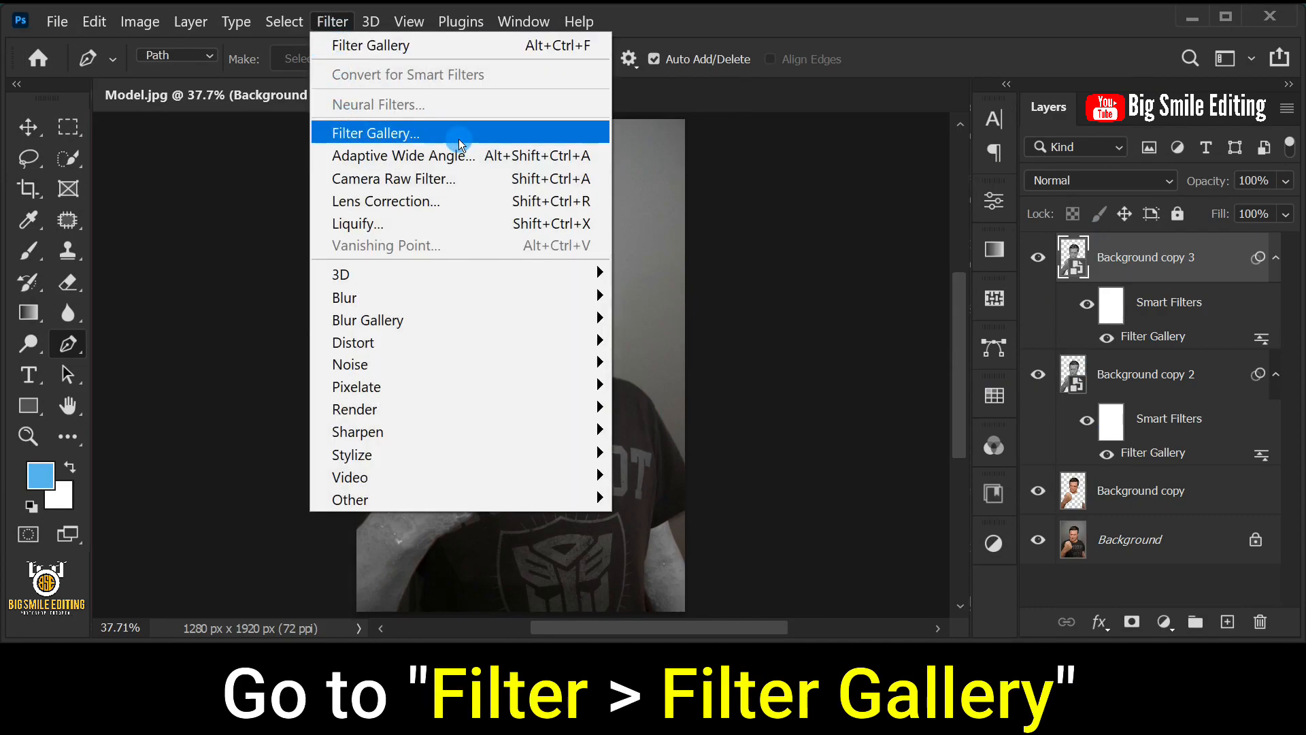
left_click(589, 136)
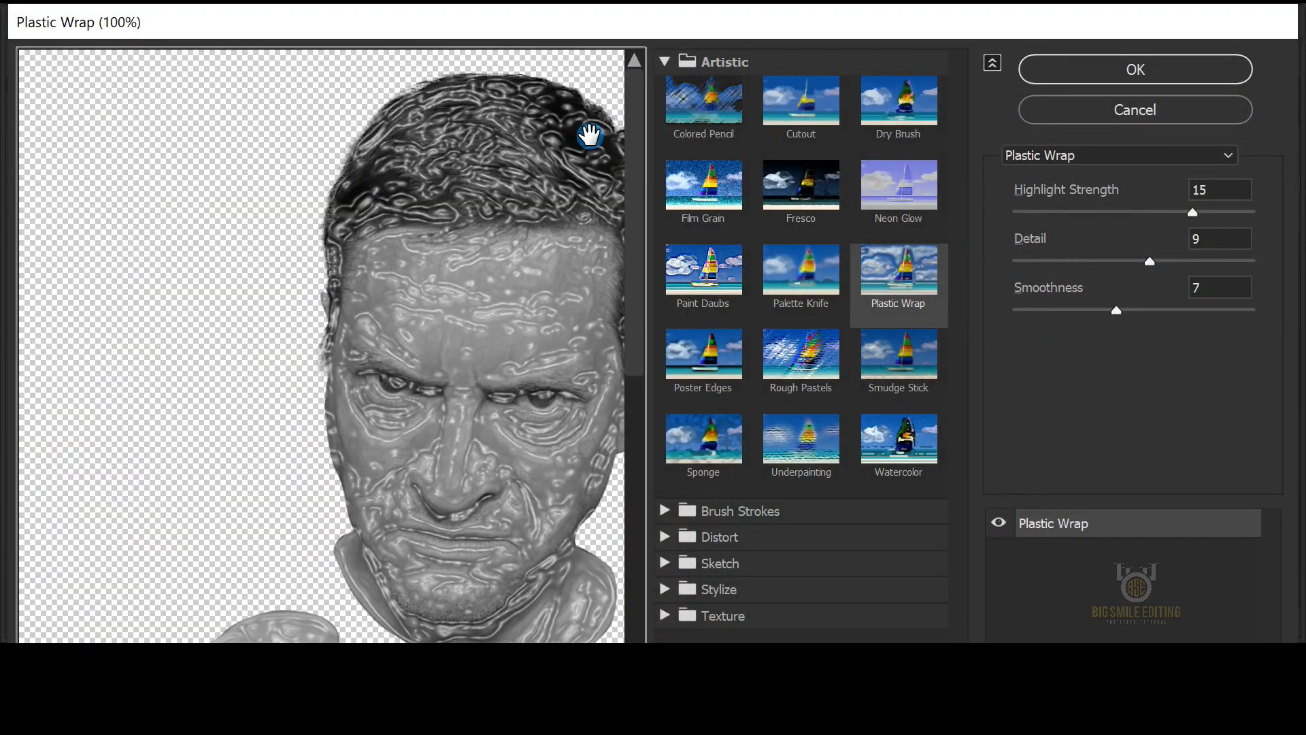
Apply the Distort Glass filter with Distortion 5, Smoothness 3, Frosted texture and 85% Scaling
left_click_drag(535, 396, 414, 369)
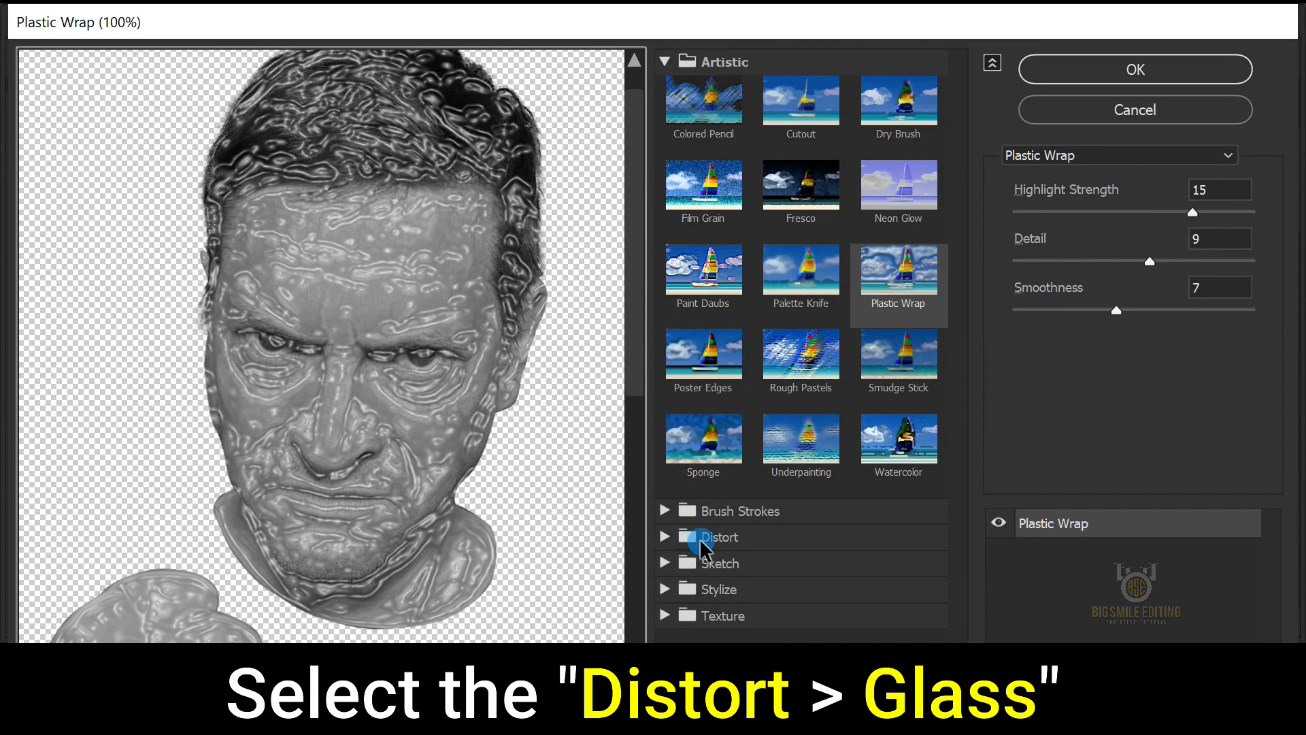
left_click(763, 537)
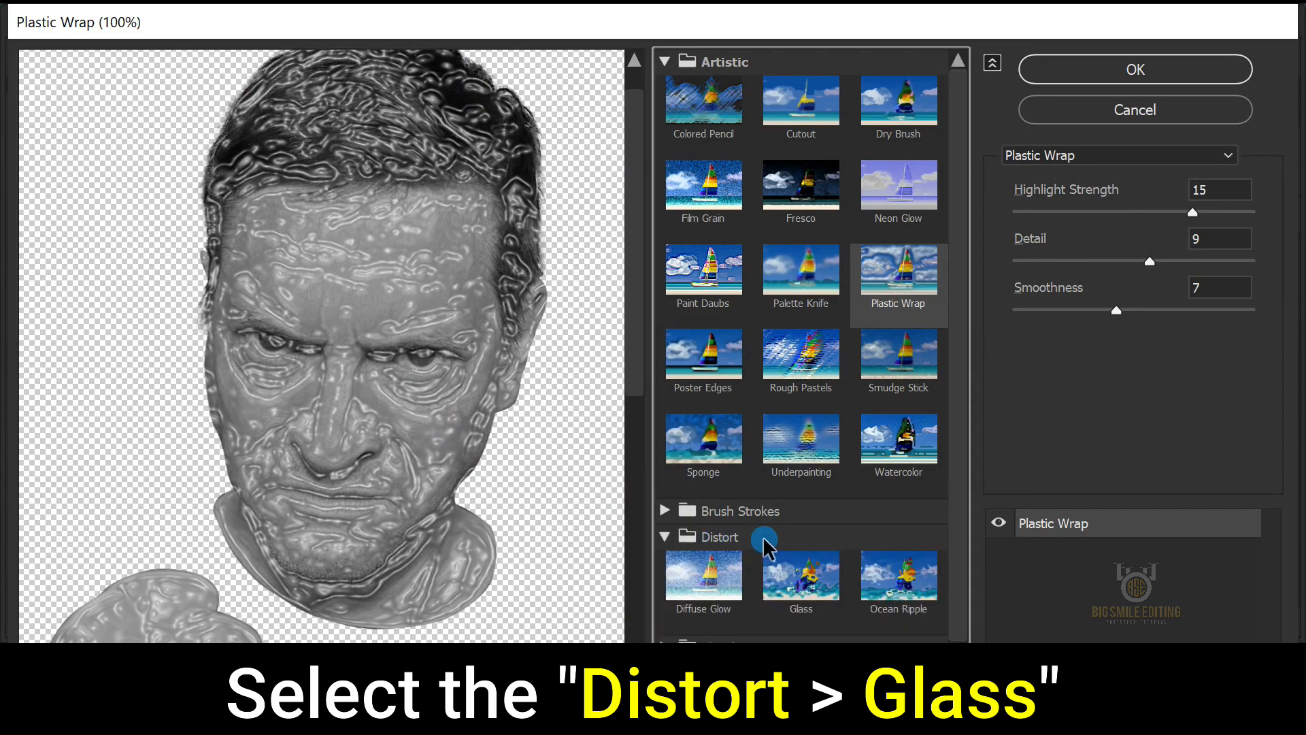
left_click(789, 583)
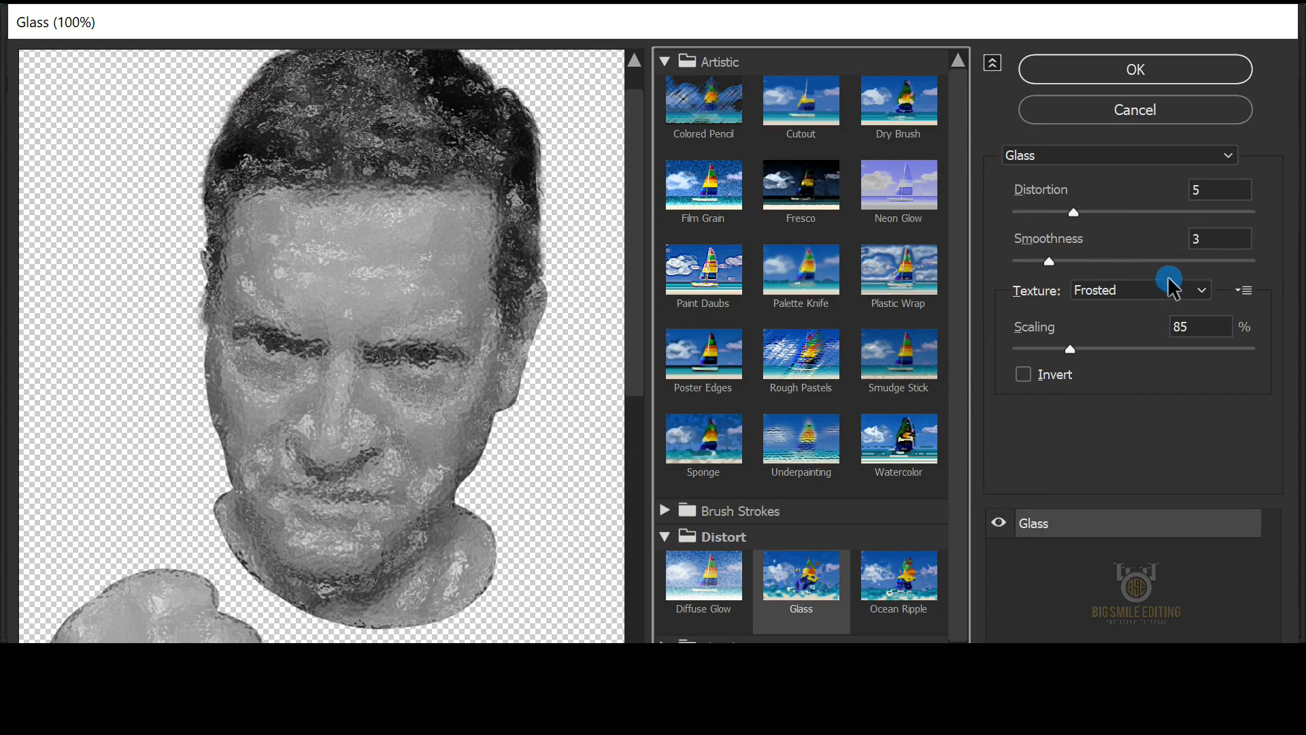
left_click(1210, 194)
left_click(1211, 239)
left_click(1167, 286)
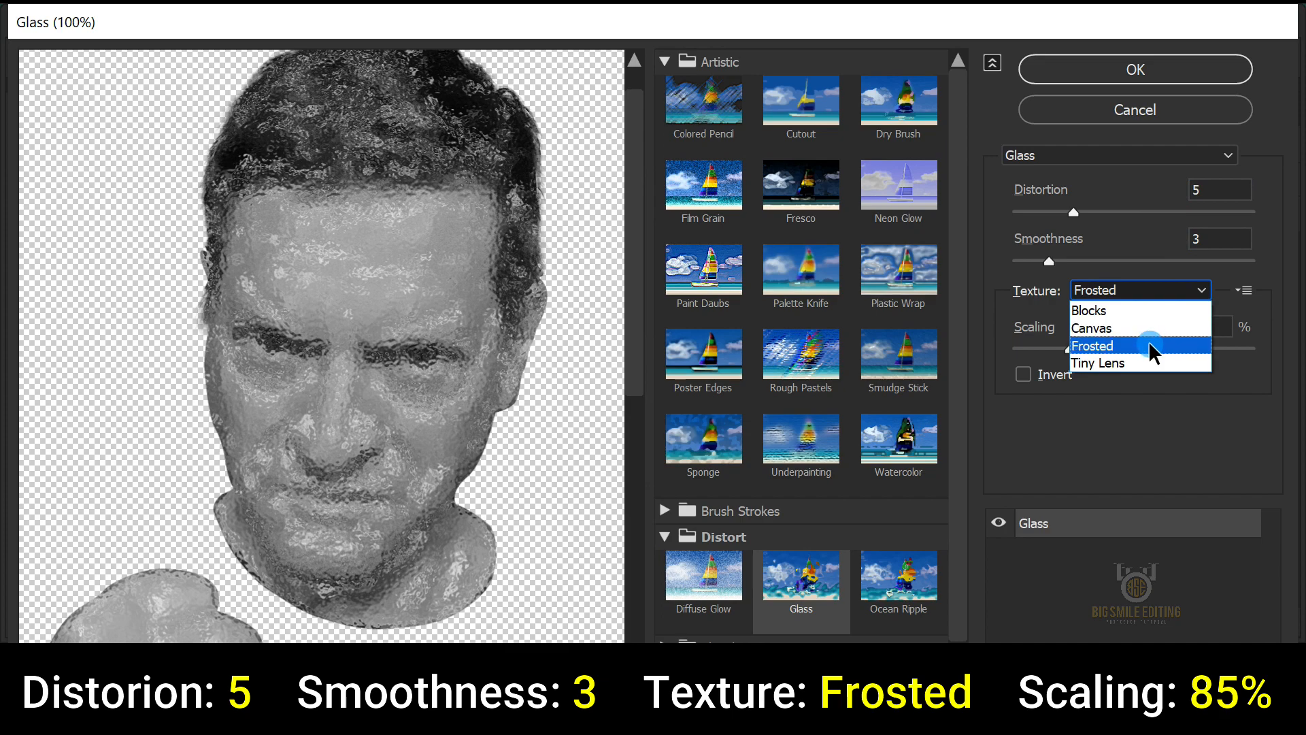
left_click(1150, 345)
left_click(1199, 327)
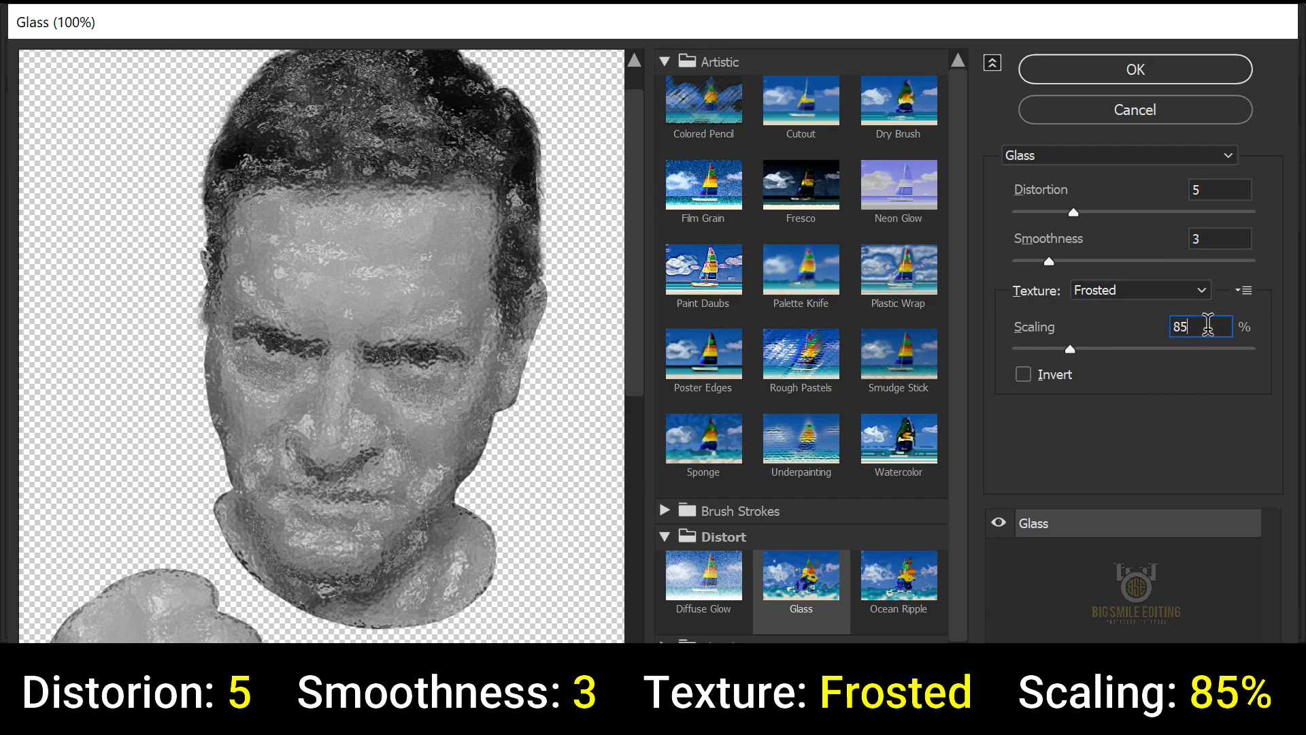
left_click(1147, 73)
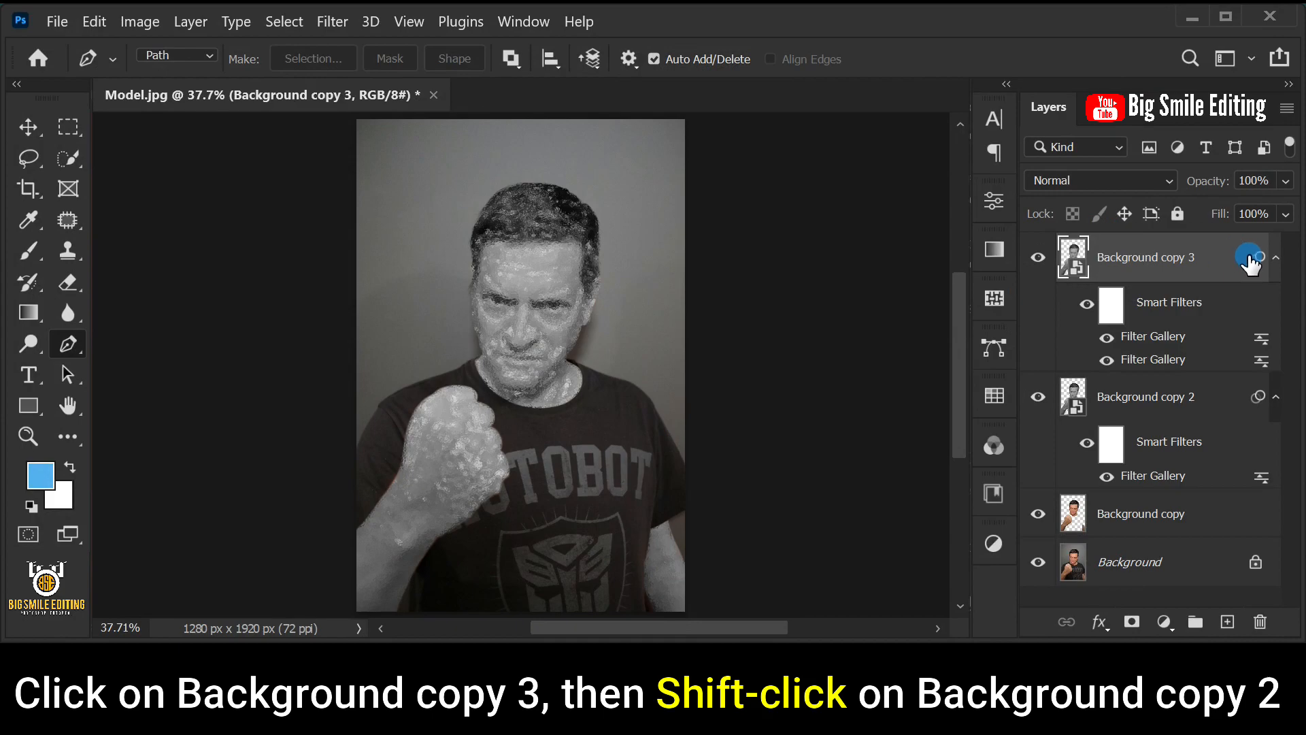
Group the Background copy 3 and Background copy 2 layers and add a Hue/Saturation adjustment layer above the group
left_click(1195, 398, "shift")
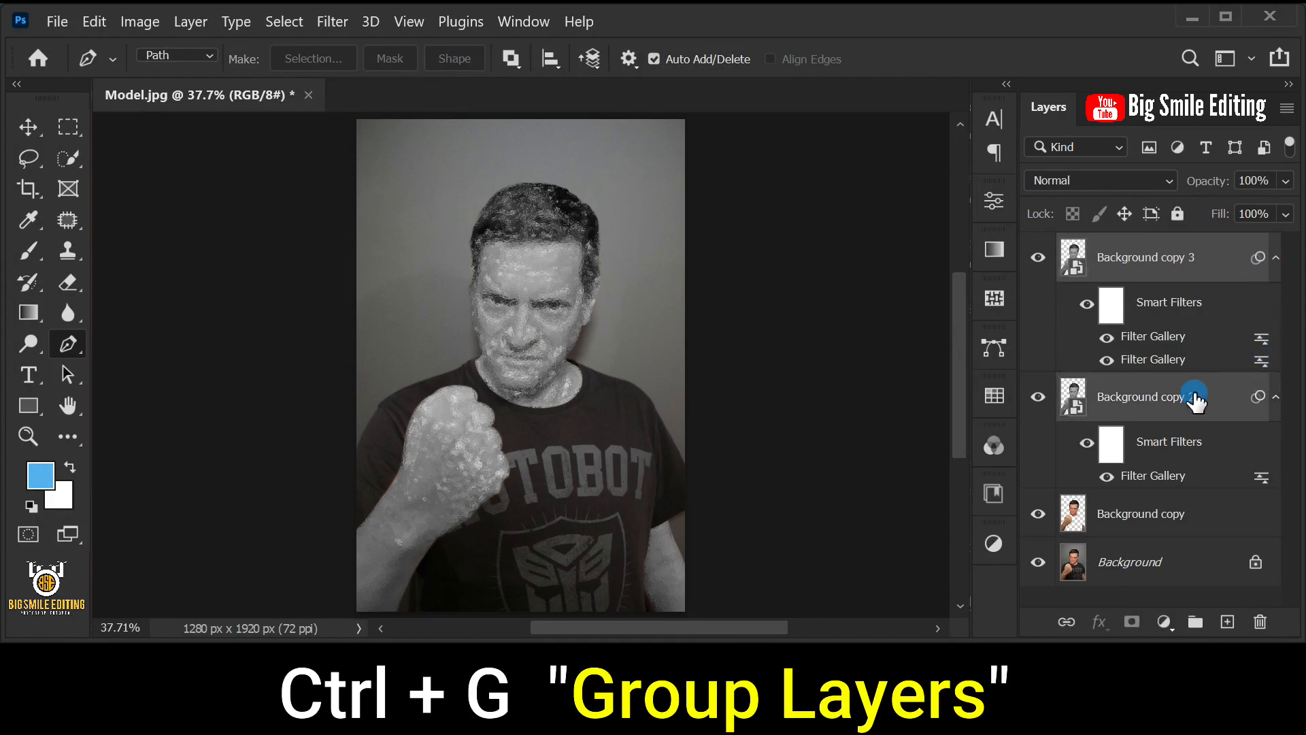
key("ctrl+g")
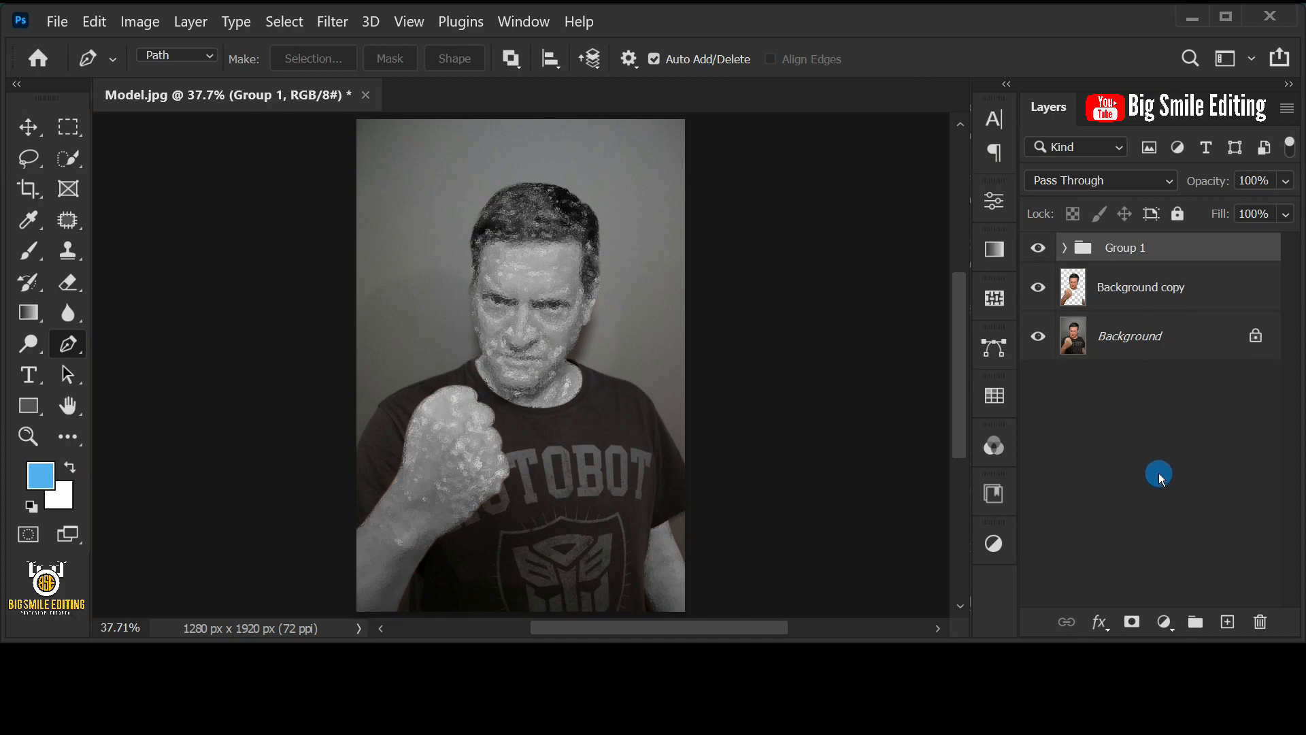
left_click(1165, 620)
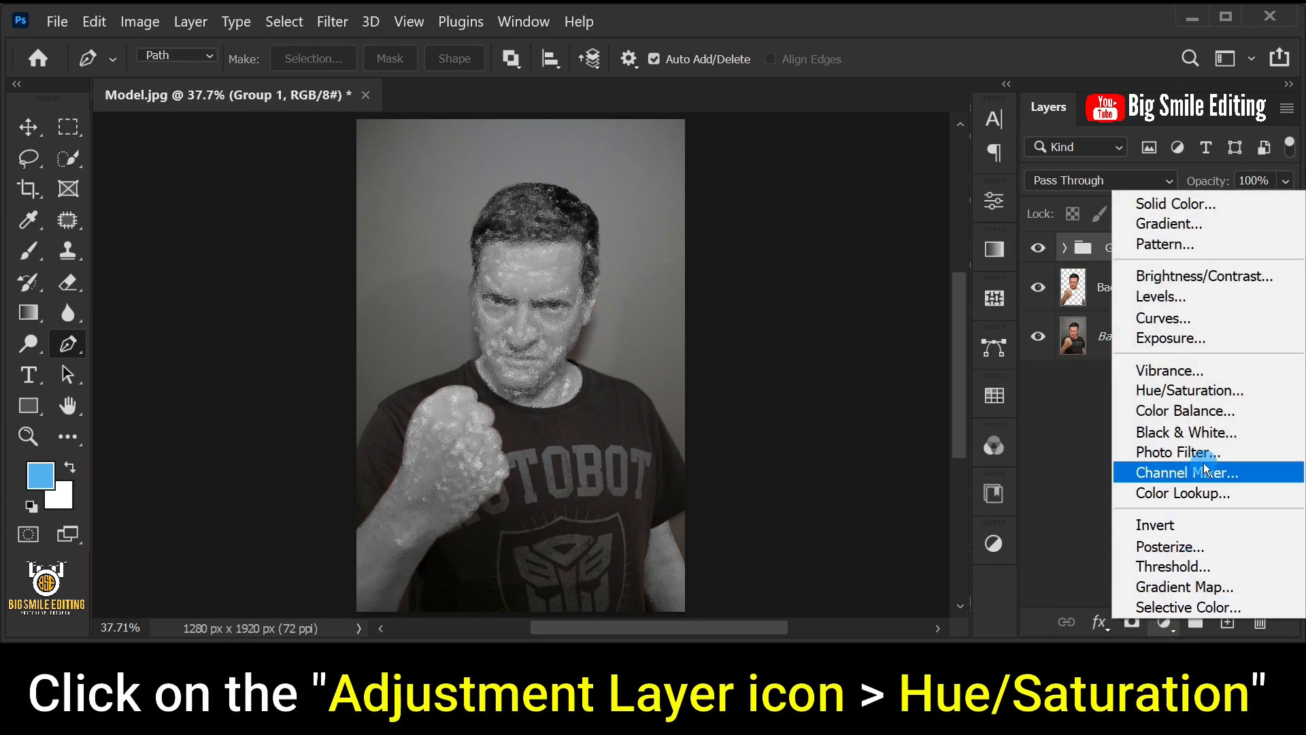
left_click(1214, 390)
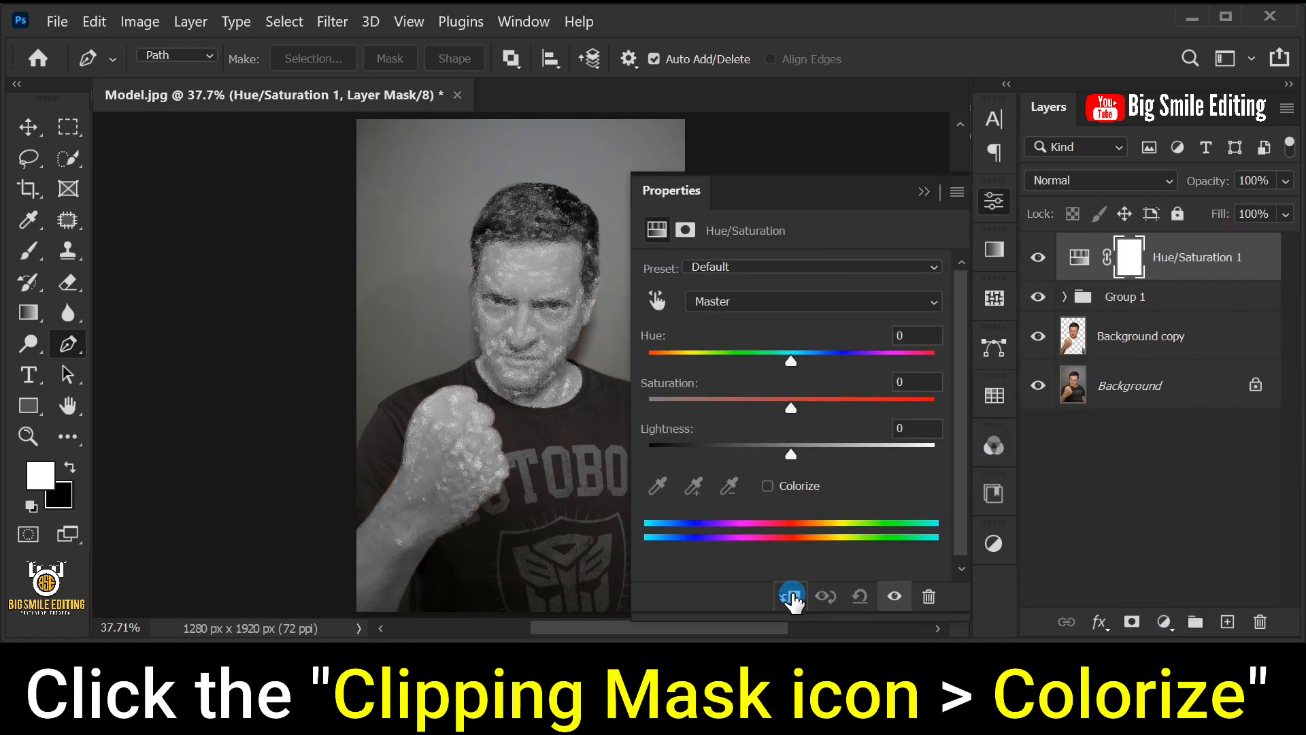
Clip the Hue/Saturation adjustment to the group and colorize it with Hue 206 and Saturation 50
left_click(790, 597)
left_click(768, 487)
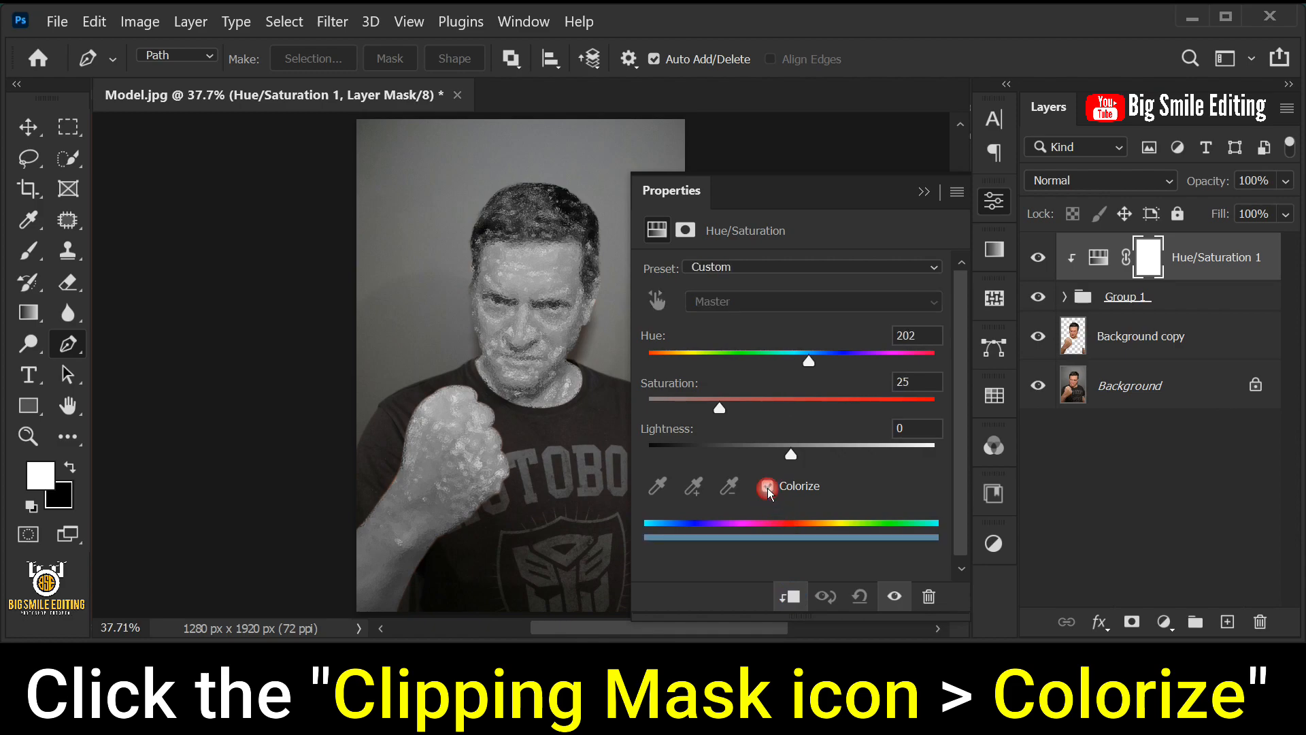
left_click_drag(806, 357, 810, 359)
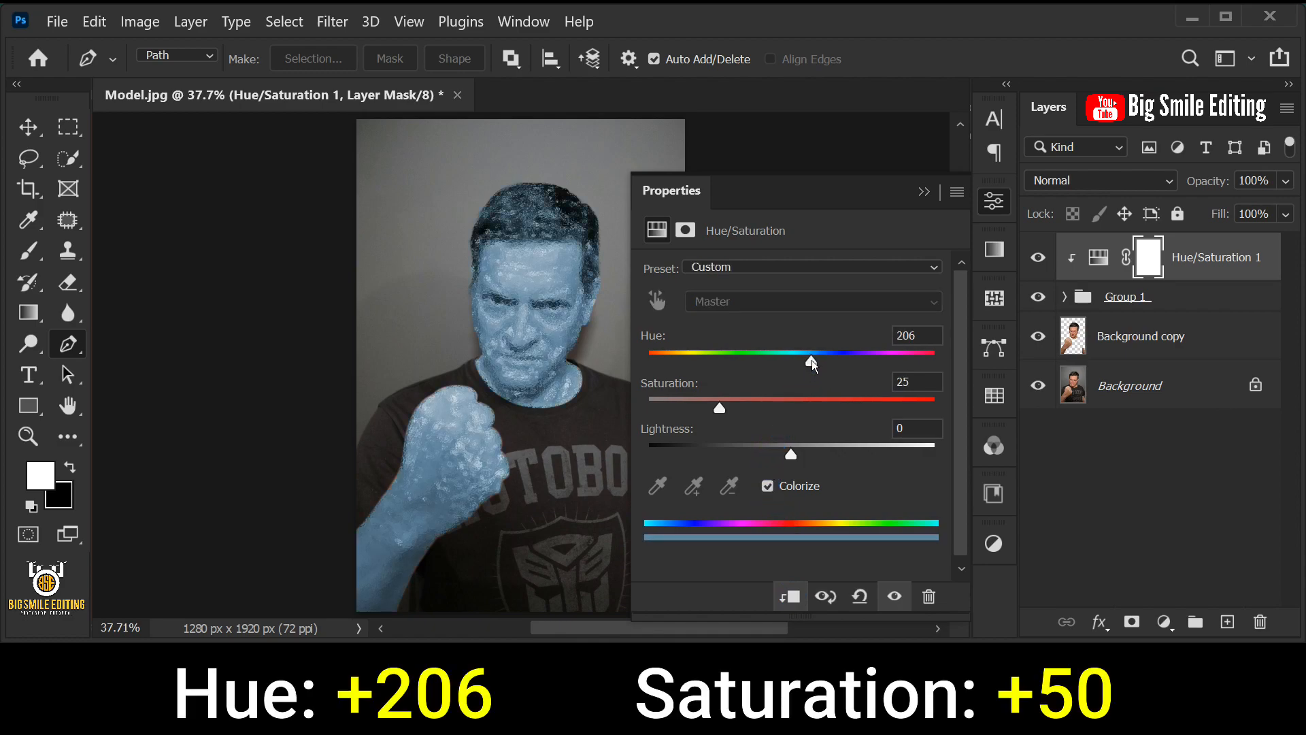
left_click(920, 337)
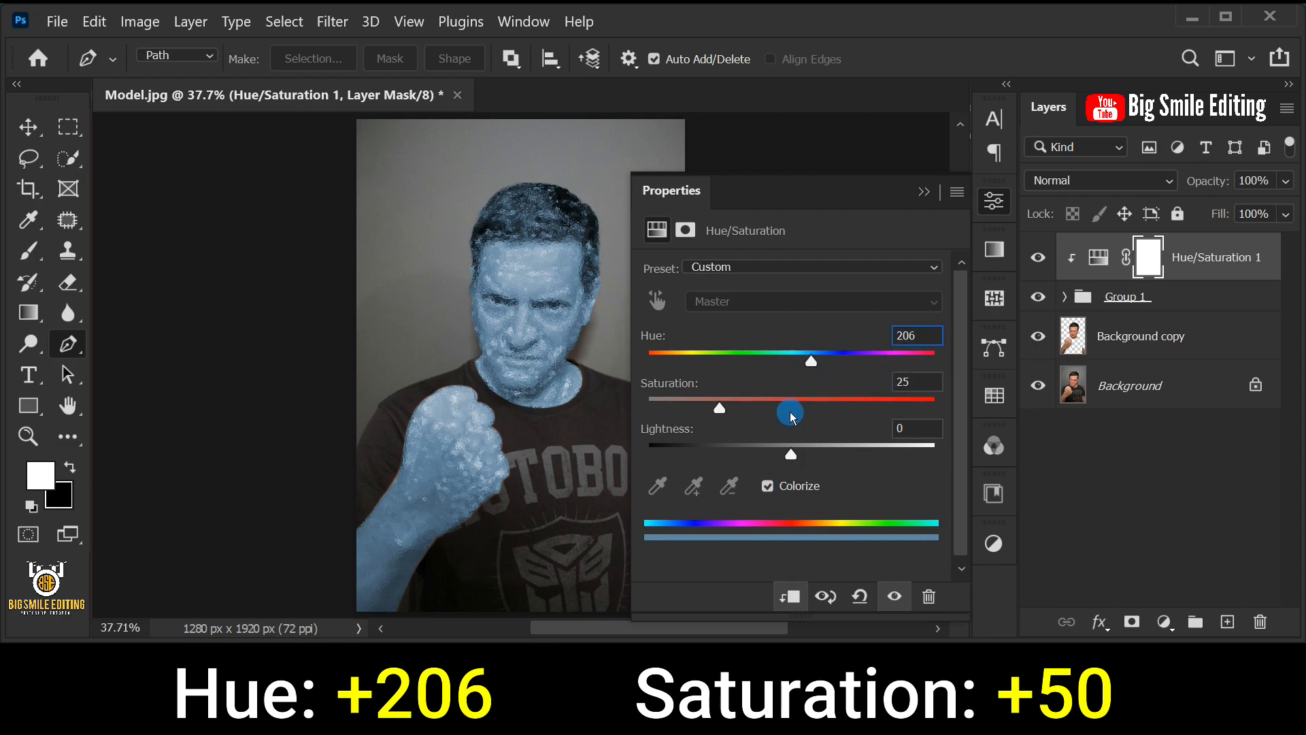
left_click_drag(719, 403, 790, 405)
left_click(918, 382)
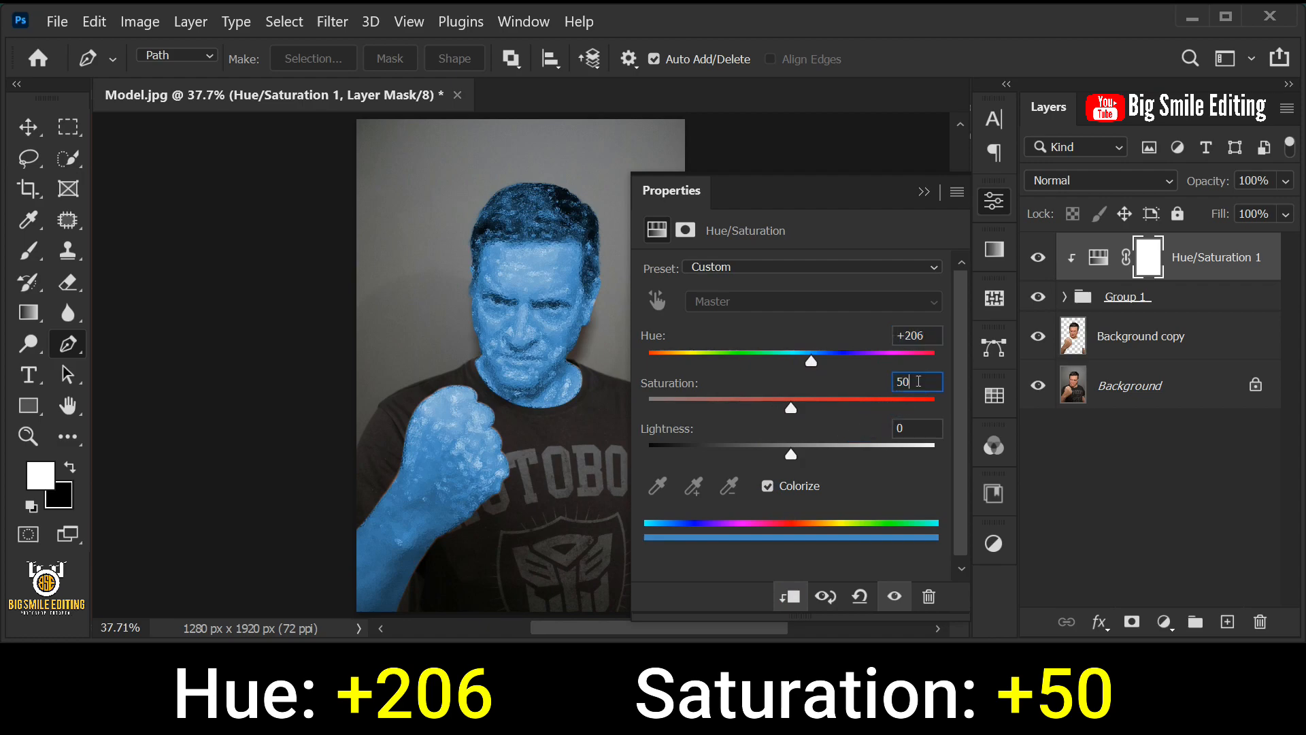
left_click(921, 191)
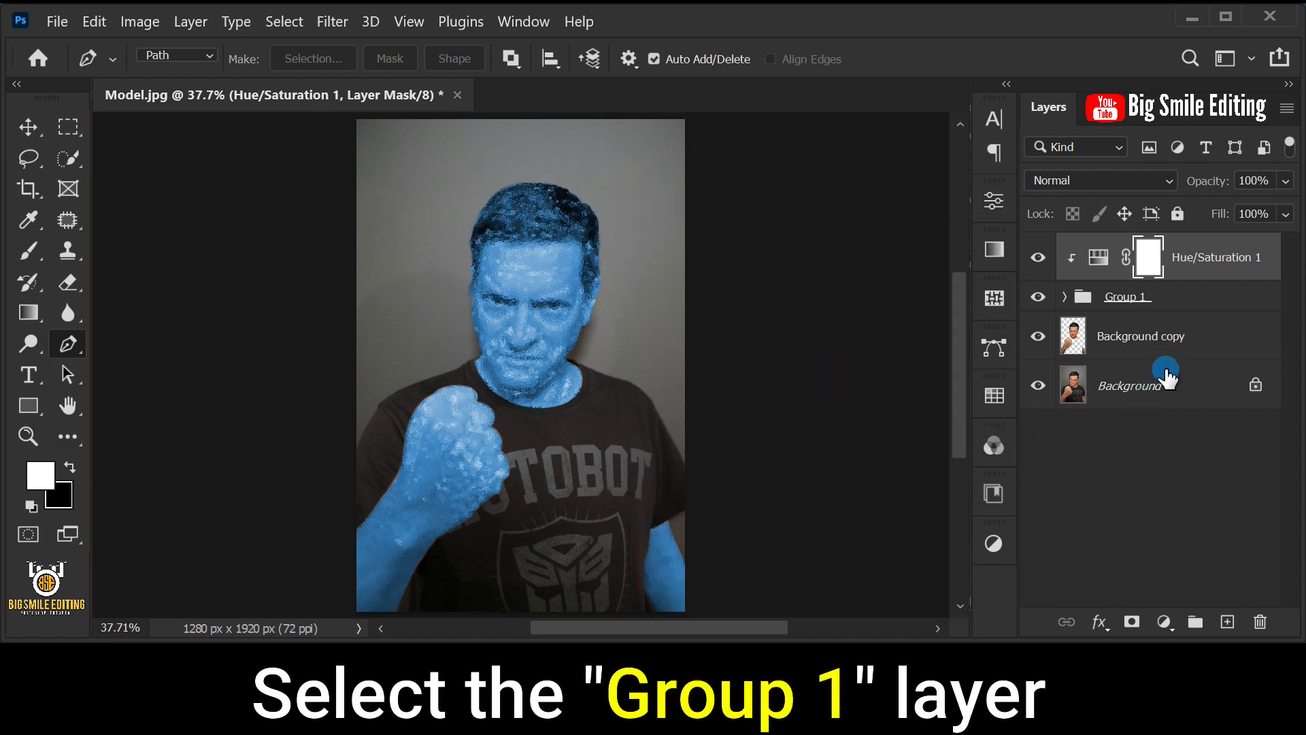
Add an Outer Glow to Group 1 with Screen blending, 35% opacity, colour #6da3d5, Softer technique and 250 px size
left_click(1208, 315)
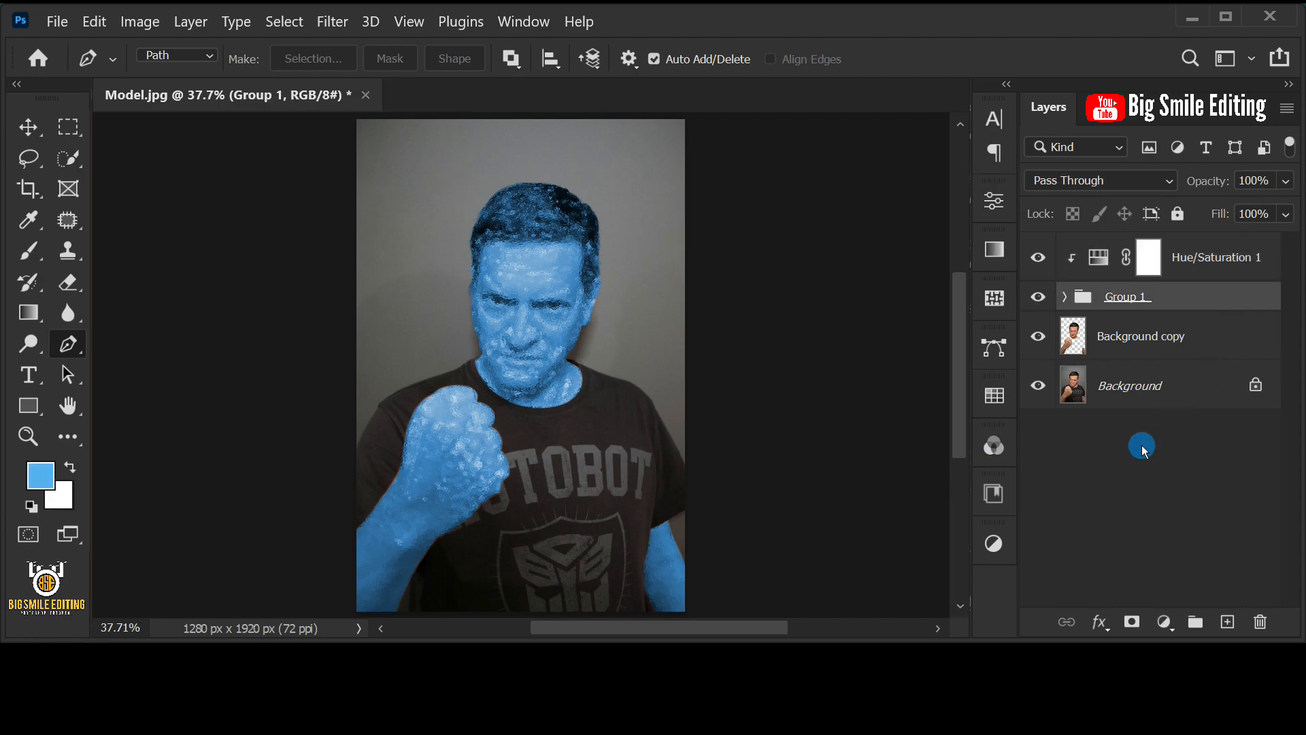
left_click(1099, 622)
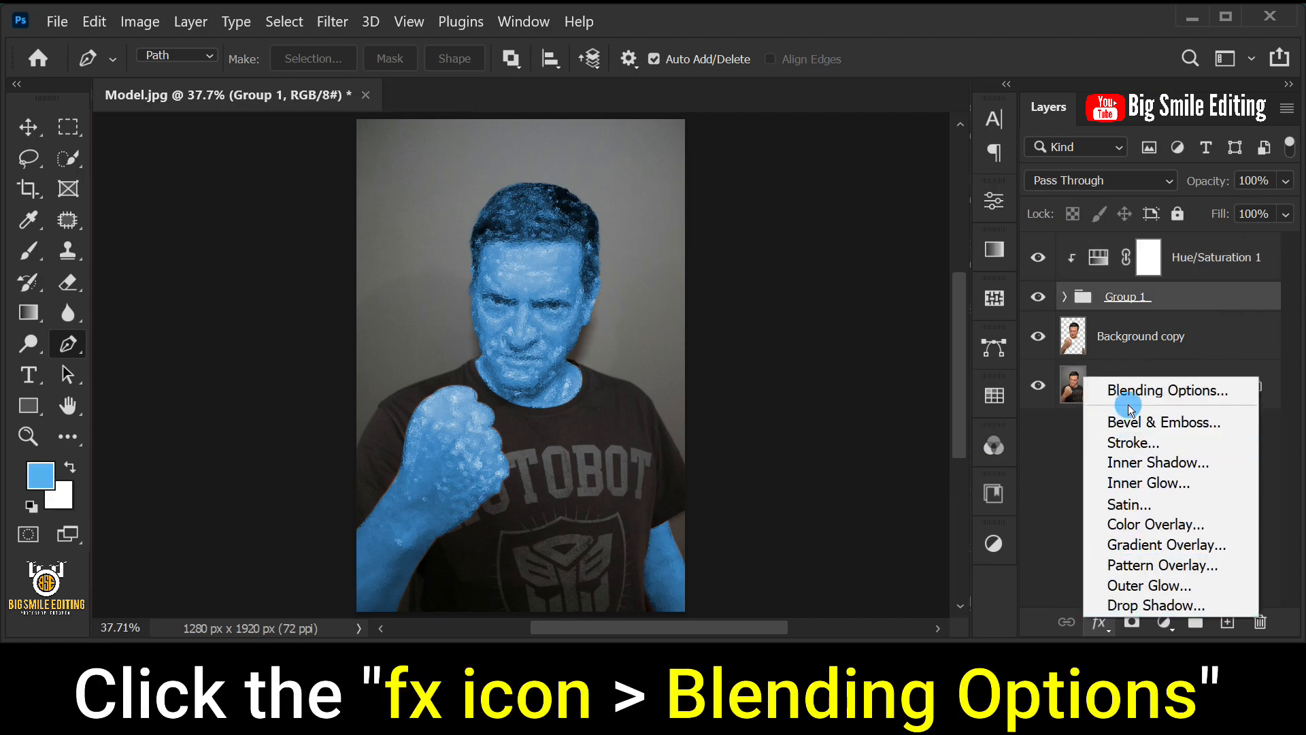
left_click(1170, 390)
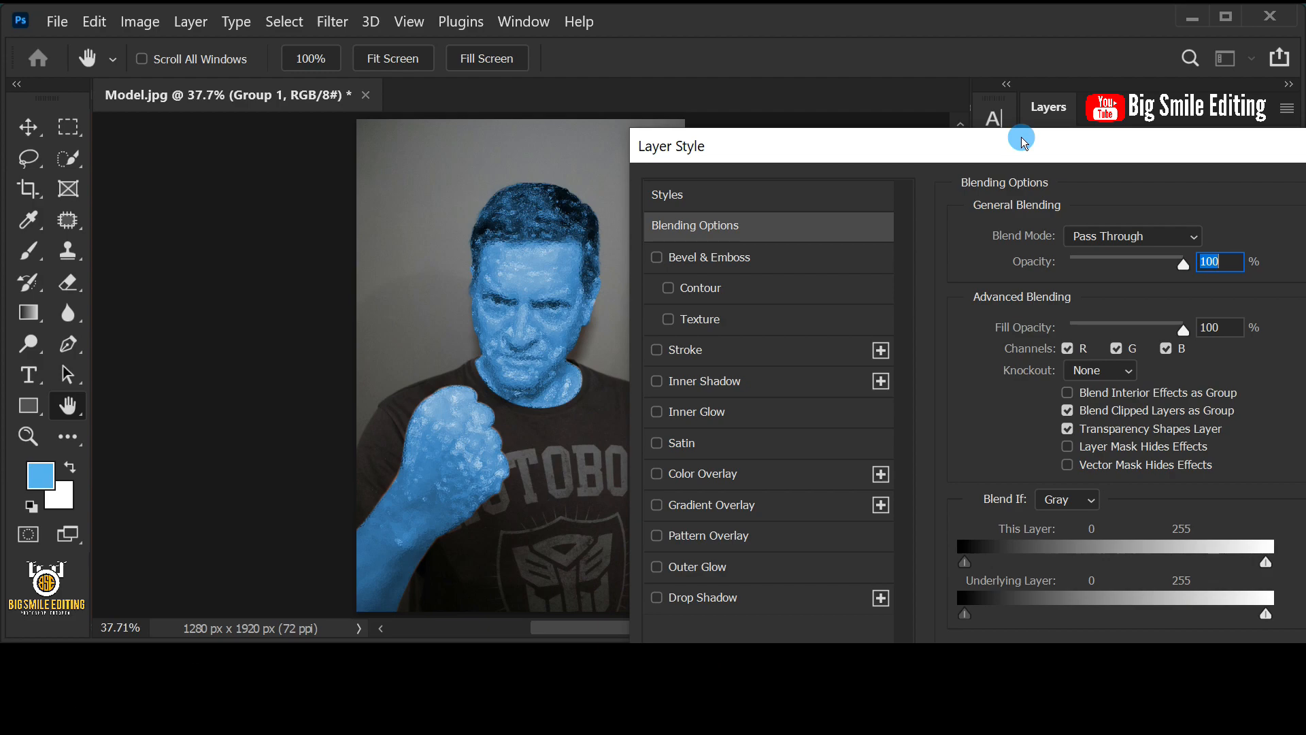
left_click(727, 565)
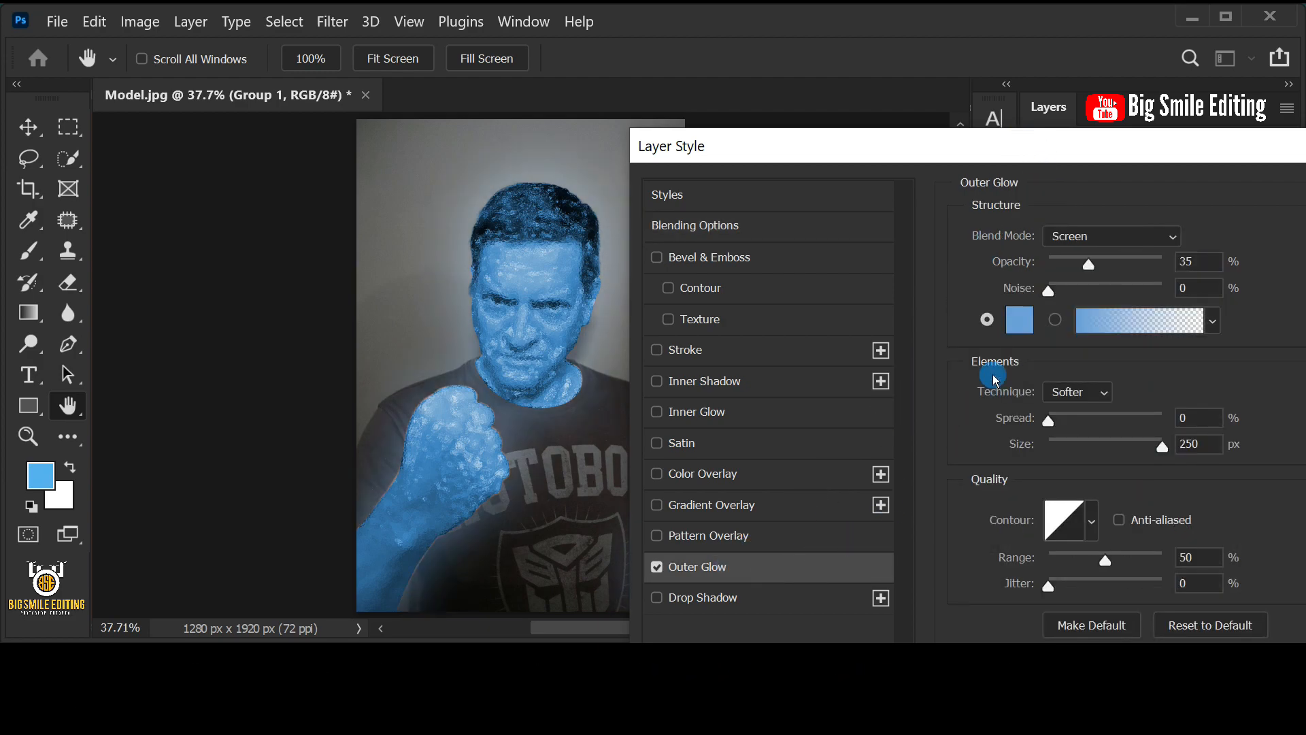
left_click(1067, 242)
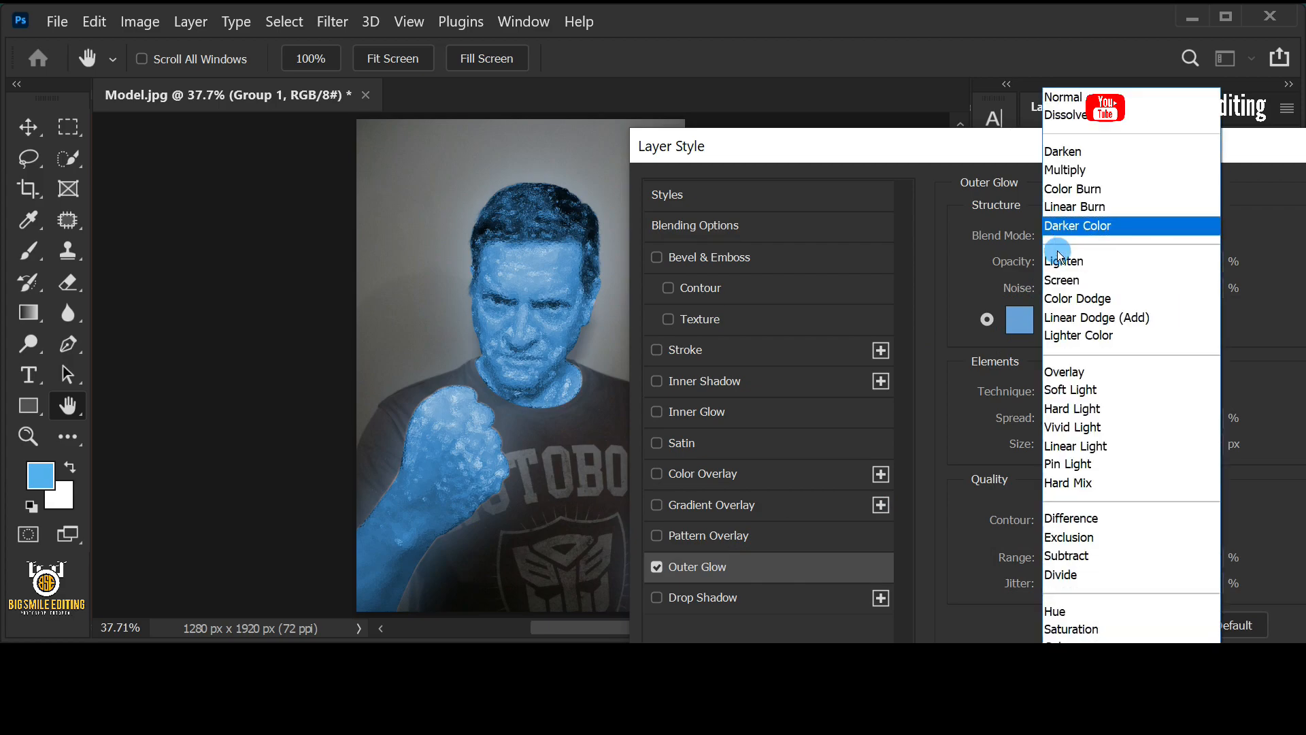
left_click(1097, 280)
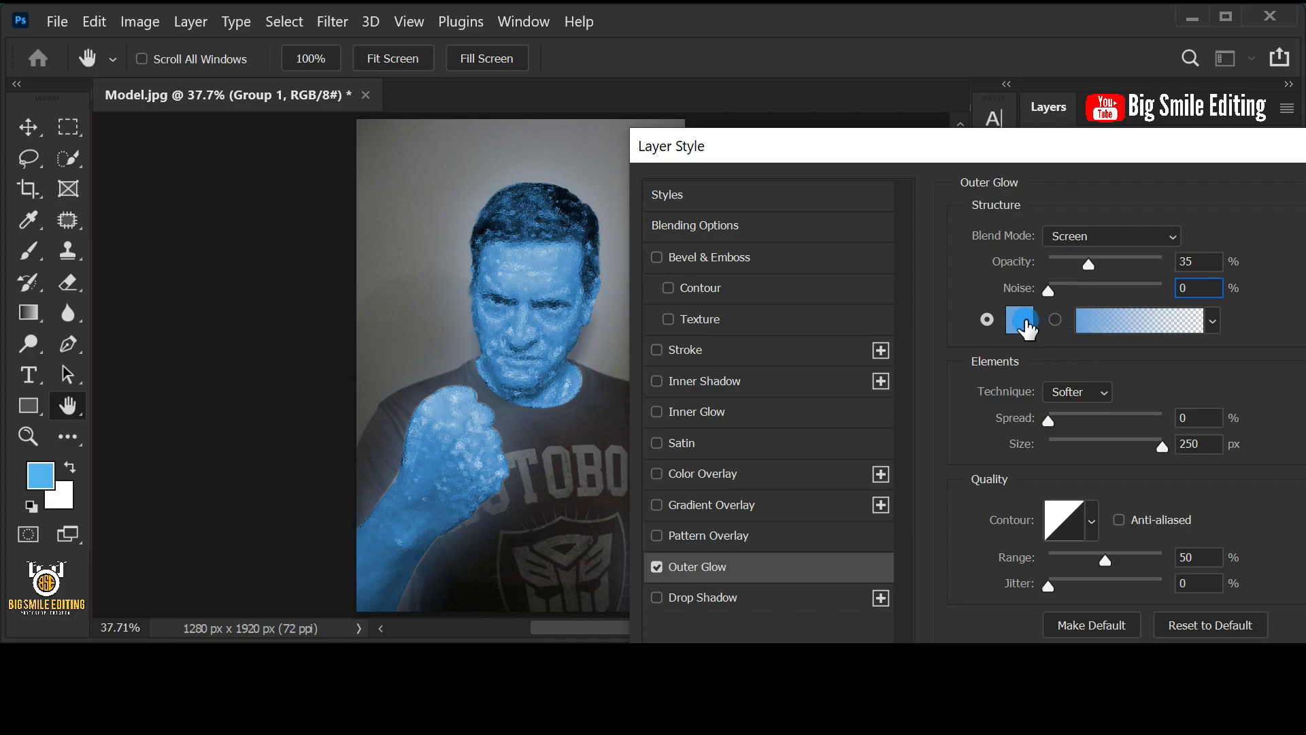
left_click(1020, 321)
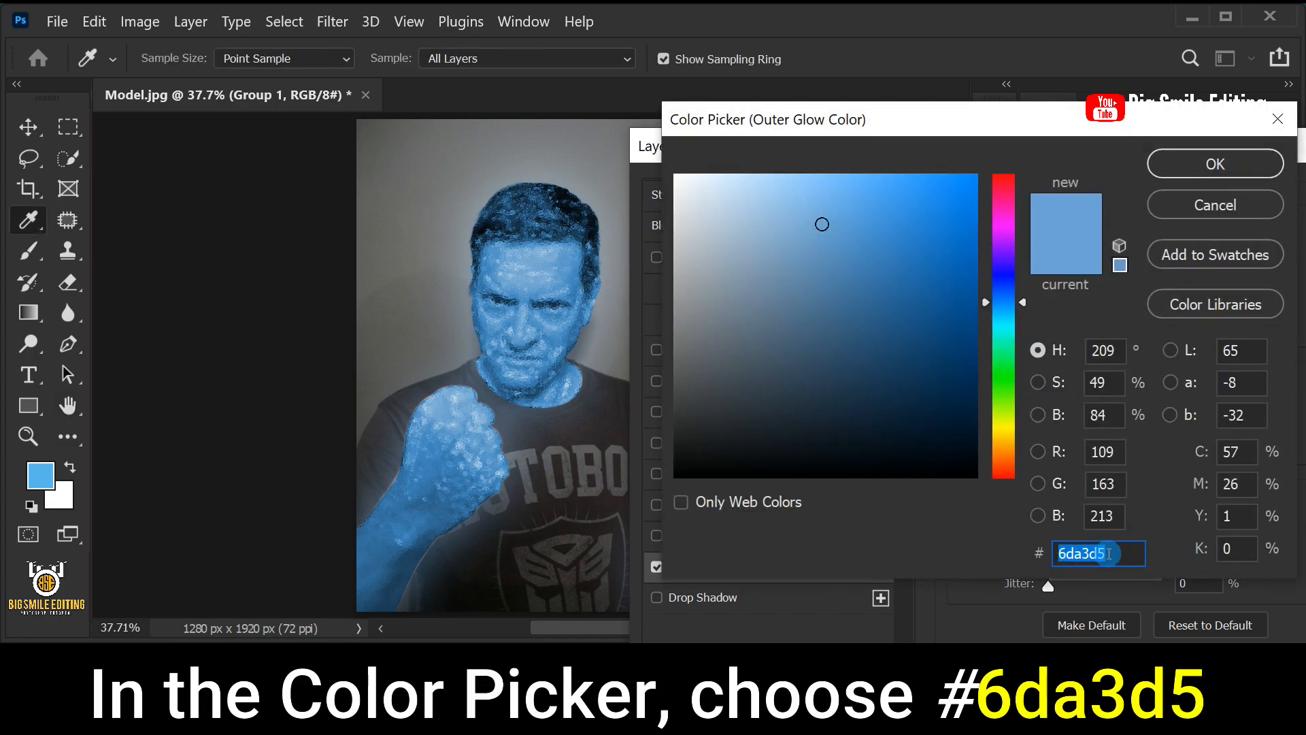
left_click(1181, 166)
left_click(1062, 393)
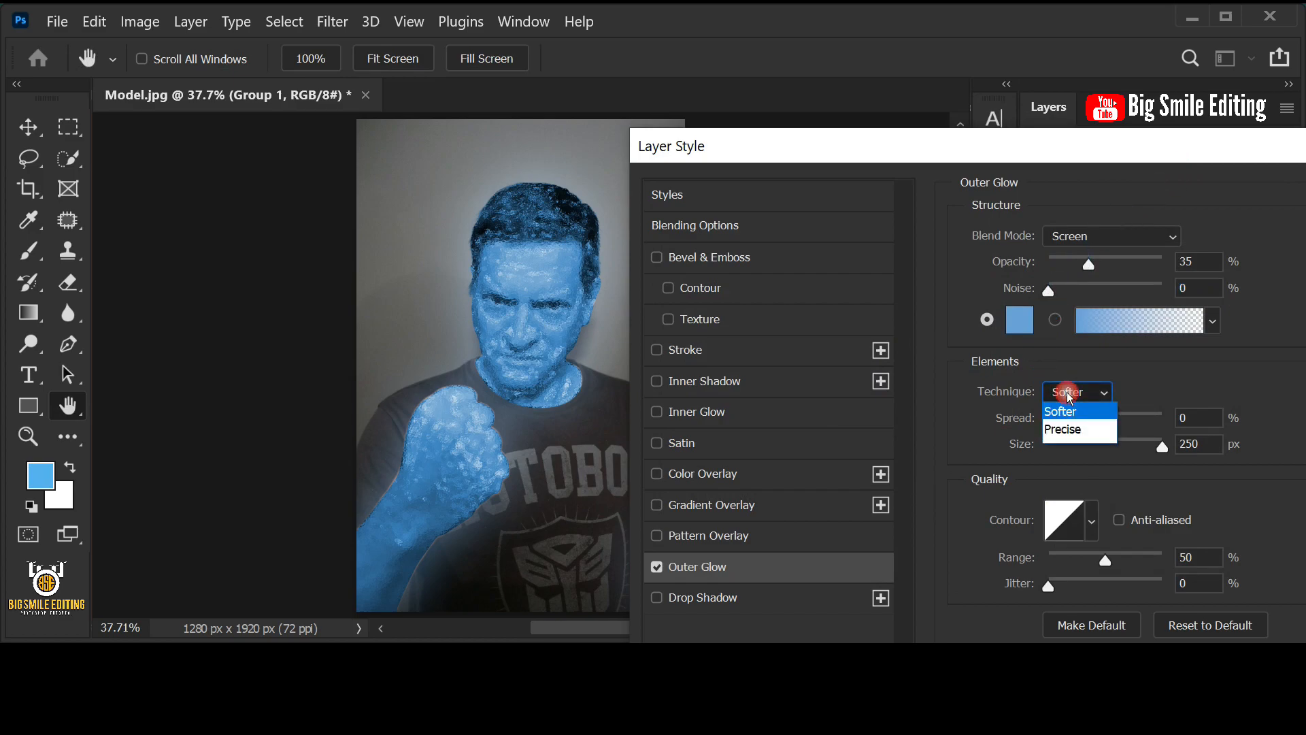
left_click(1067, 412)
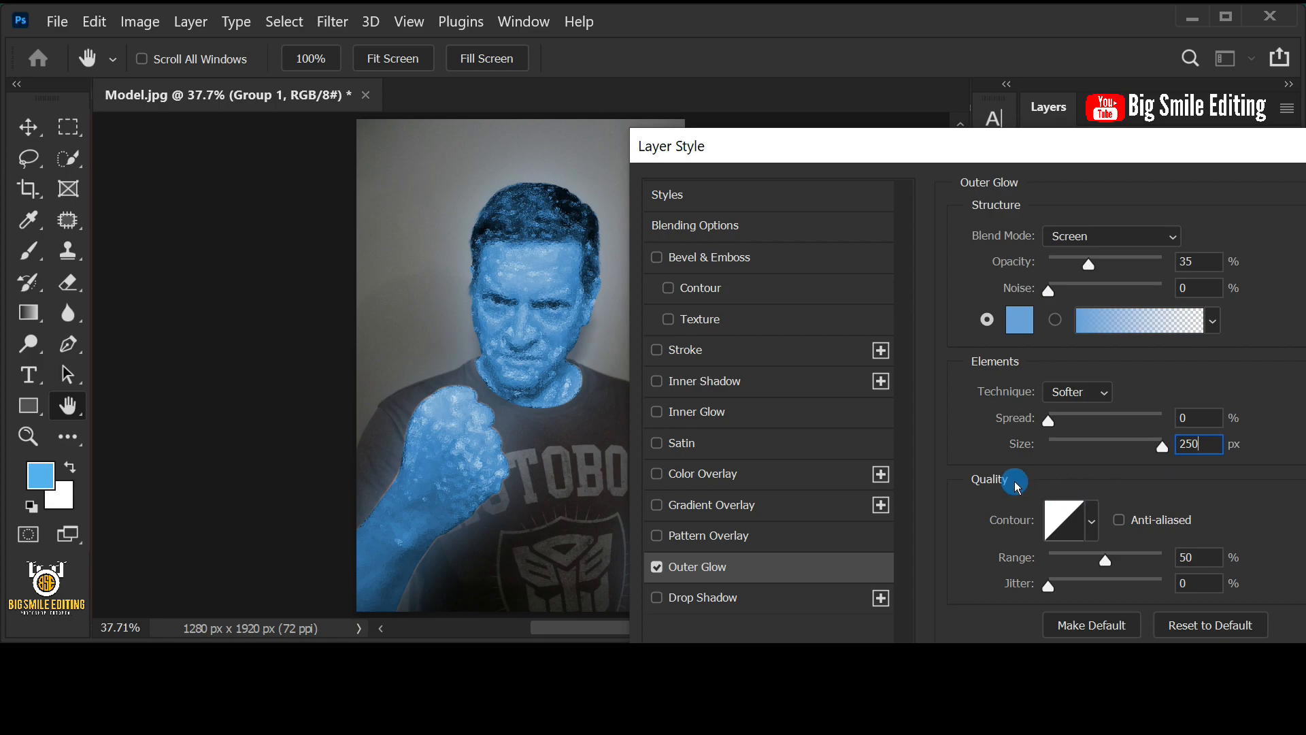
Add an Inner Glow to Group 1 with Overlay blending, 85% opacity, colour #6da3d5, Softer technique, Center source, 20% choke and 103 px size
left_click(719, 413)
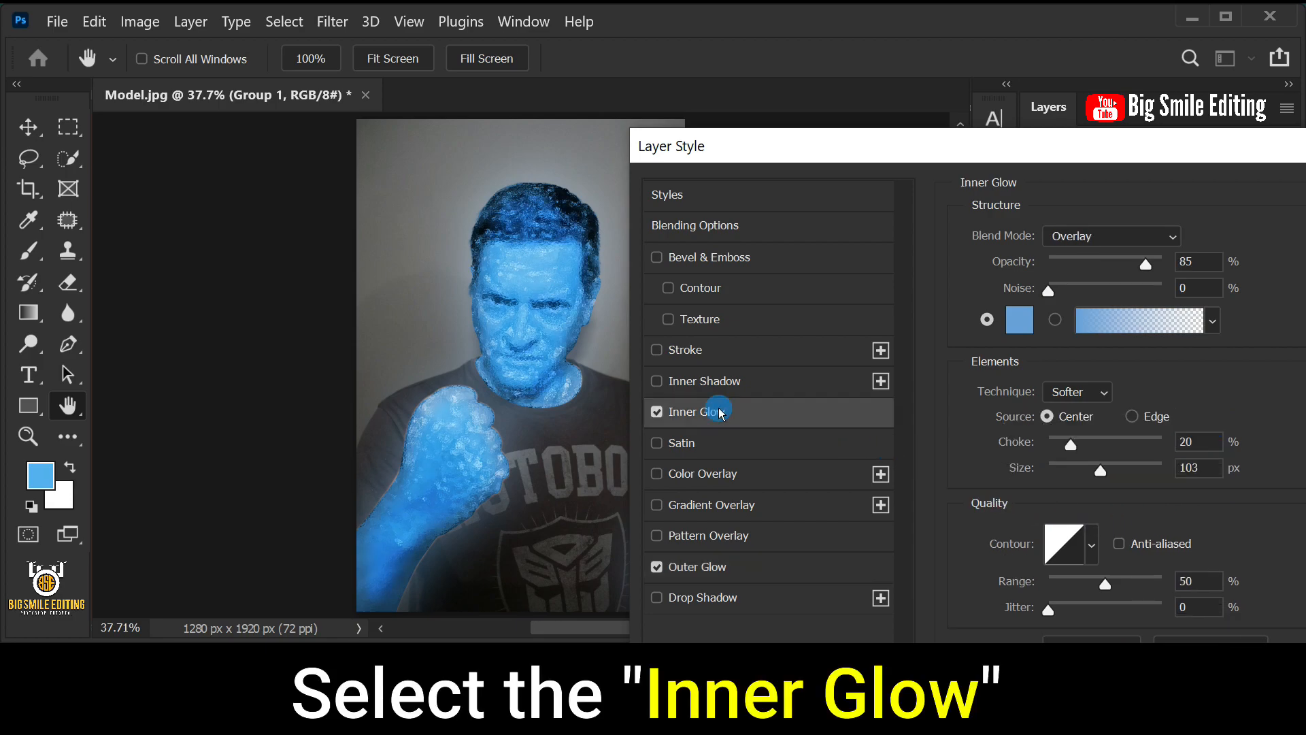
left_click(1070, 236)
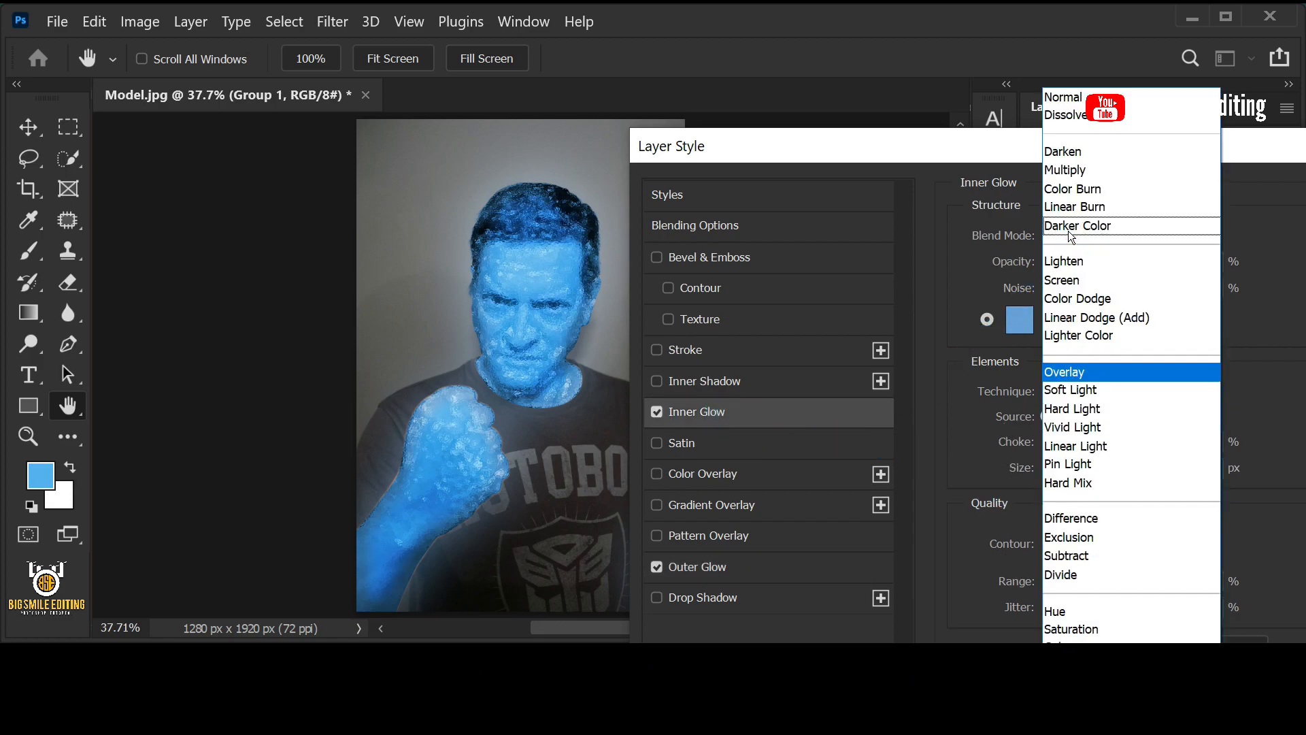
left_click(1112, 373)
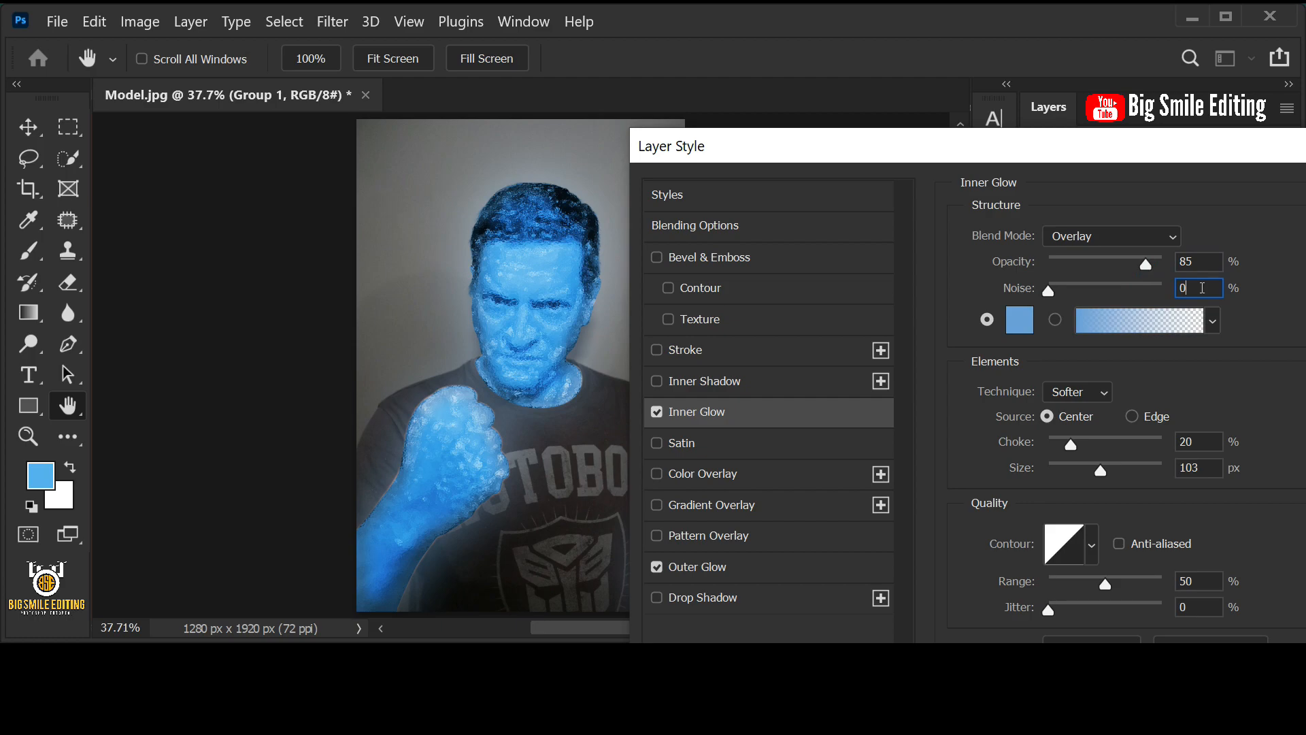
left_click(1020, 320)
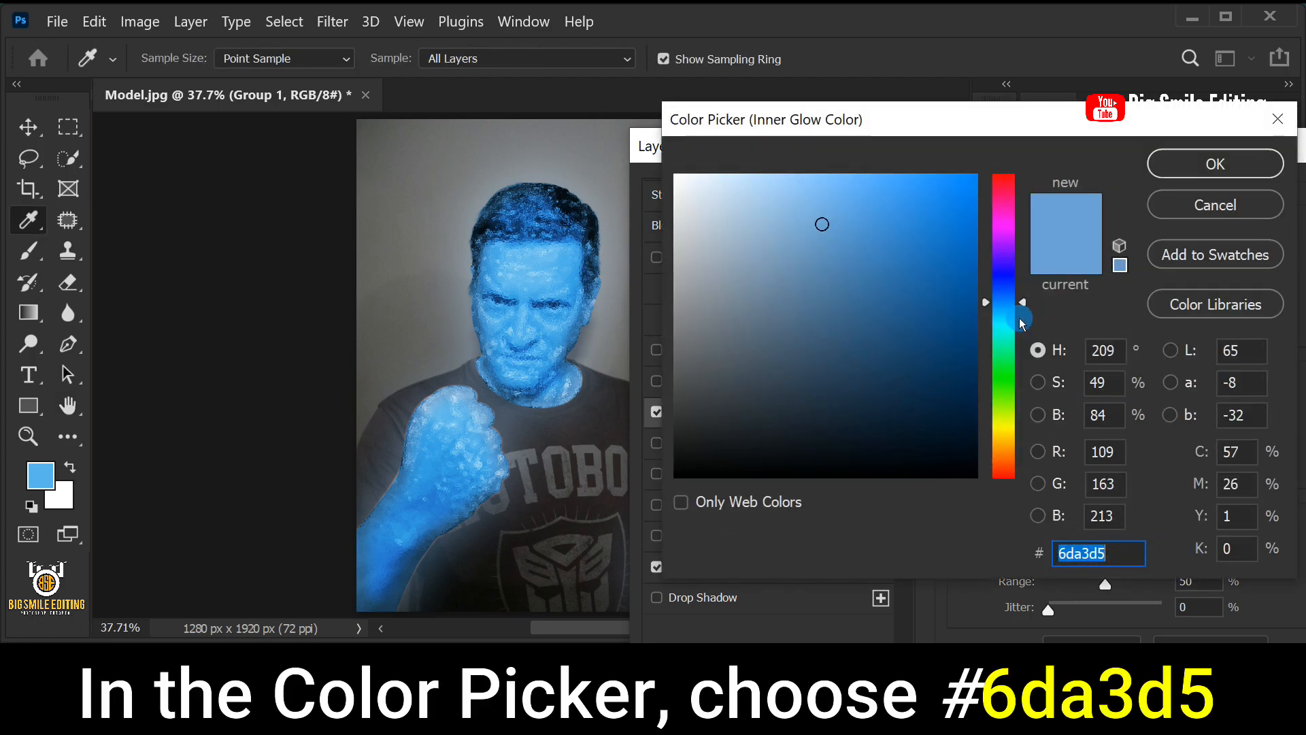
left_click(1114, 553)
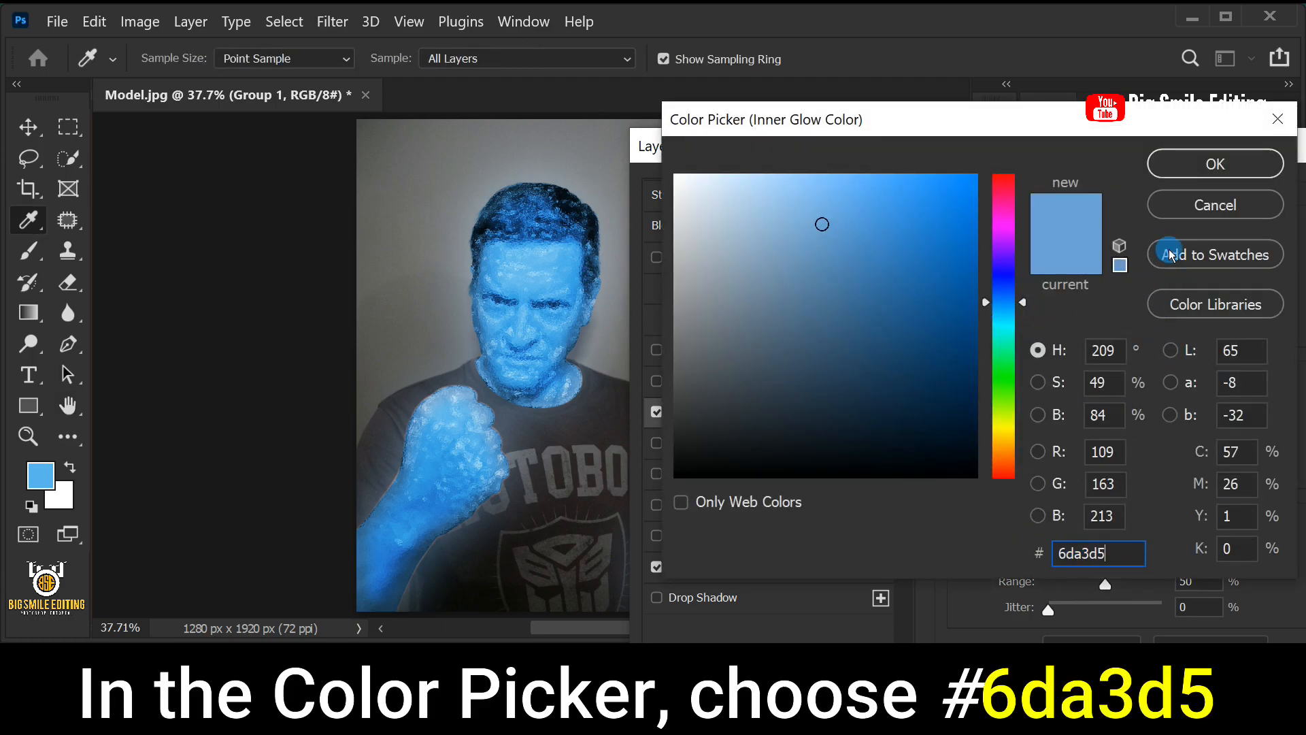
left_click(1184, 177)
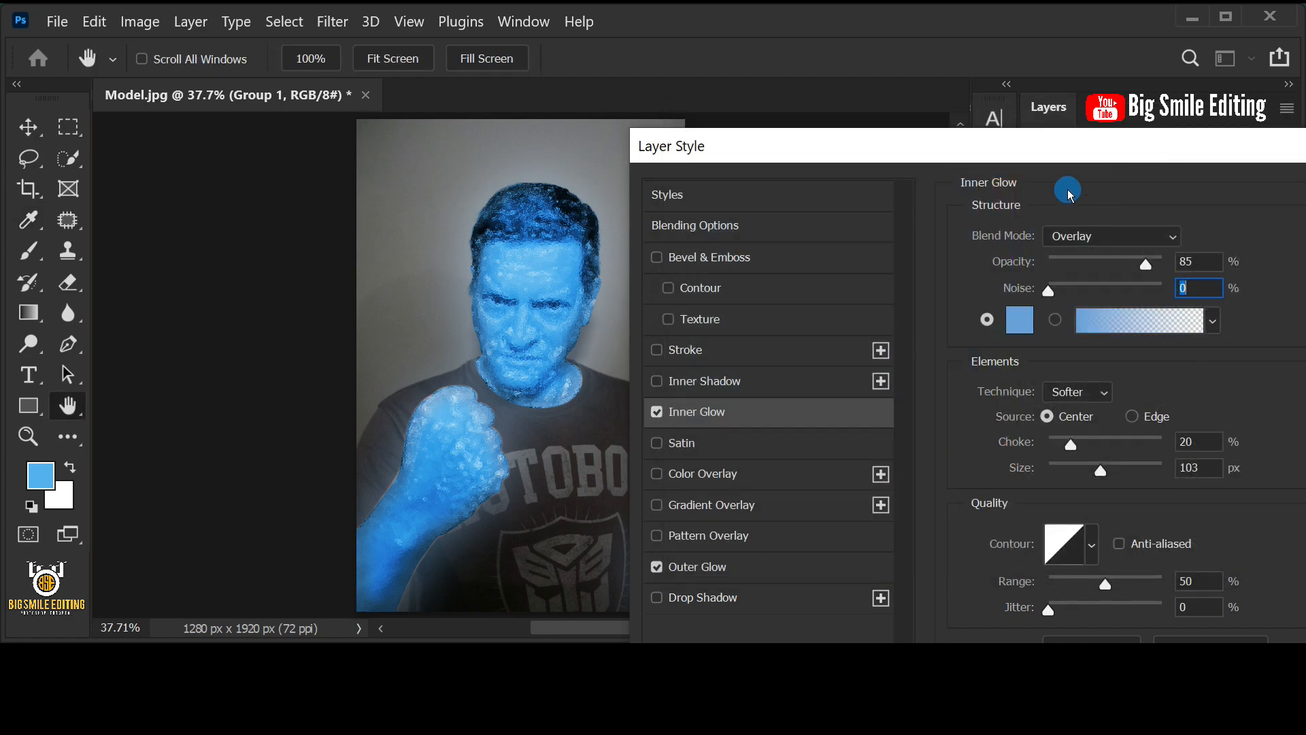
left_click(1063, 398)
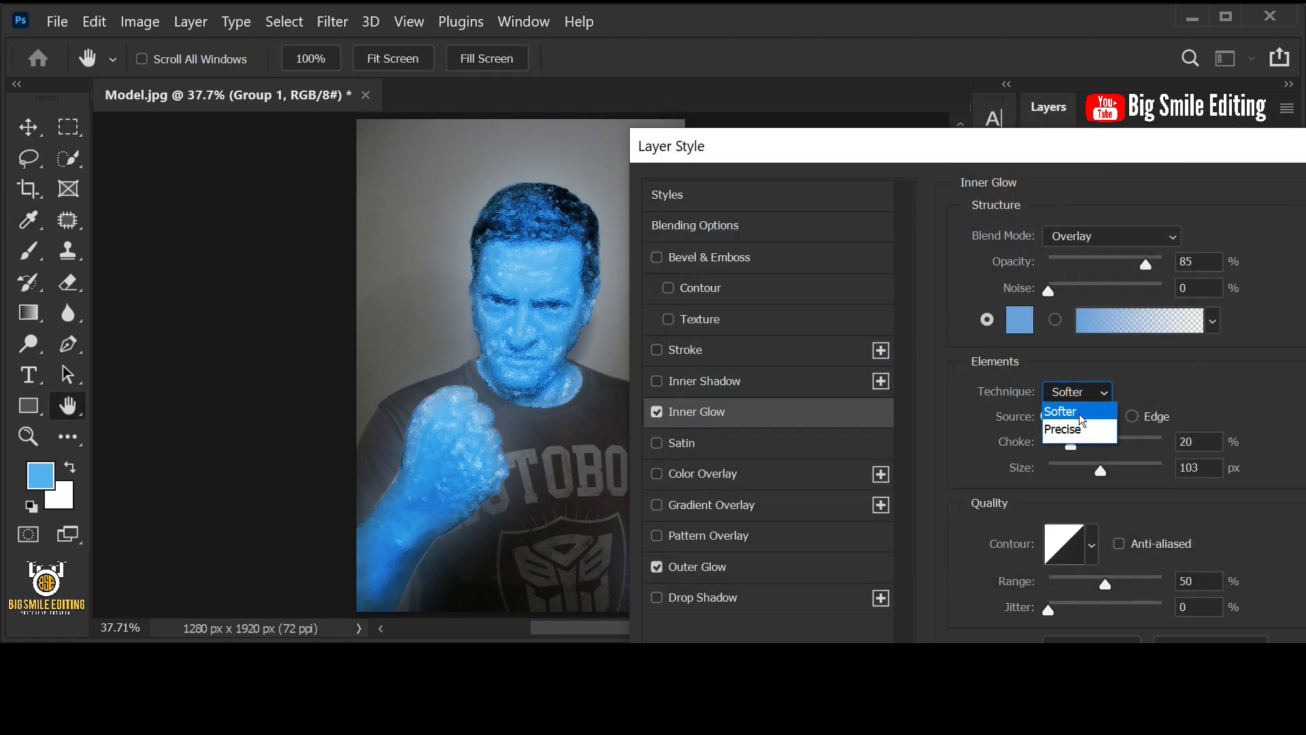
left_click(1082, 419)
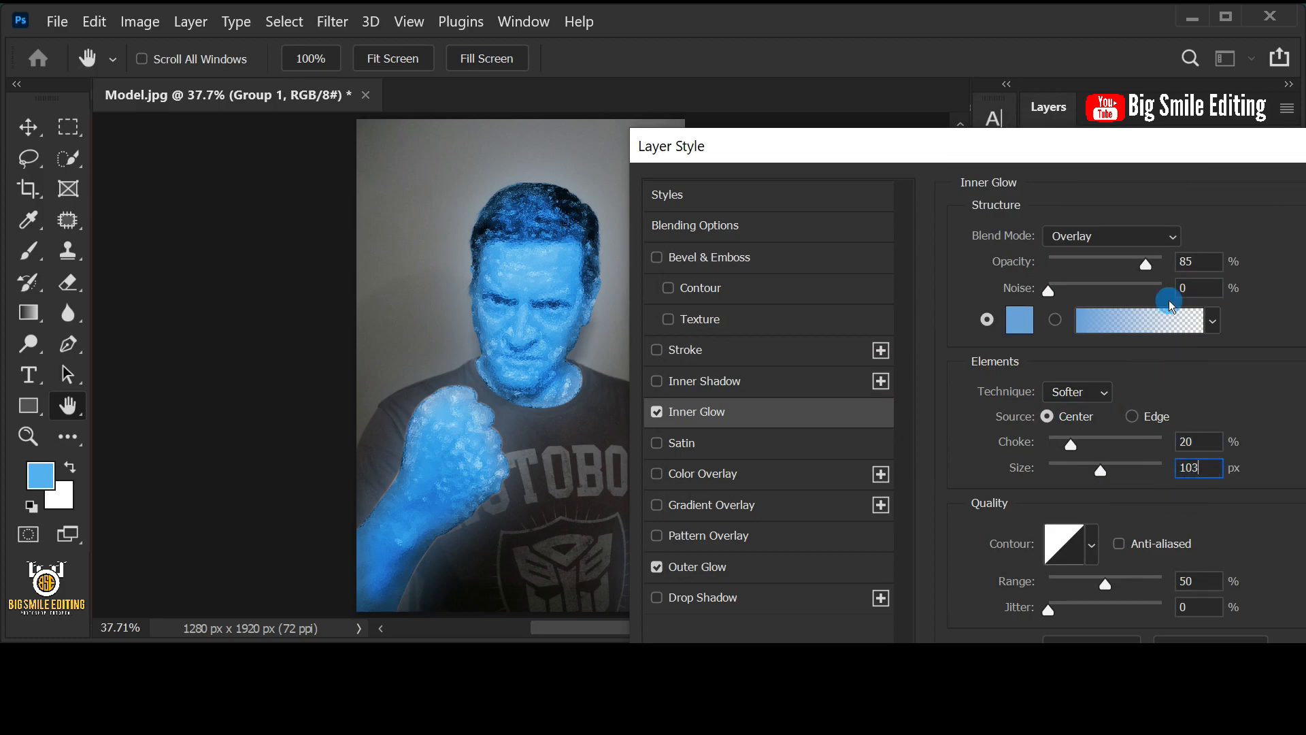
left_click_drag(1242, 155, 920, 160)
left_click(1116, 202)
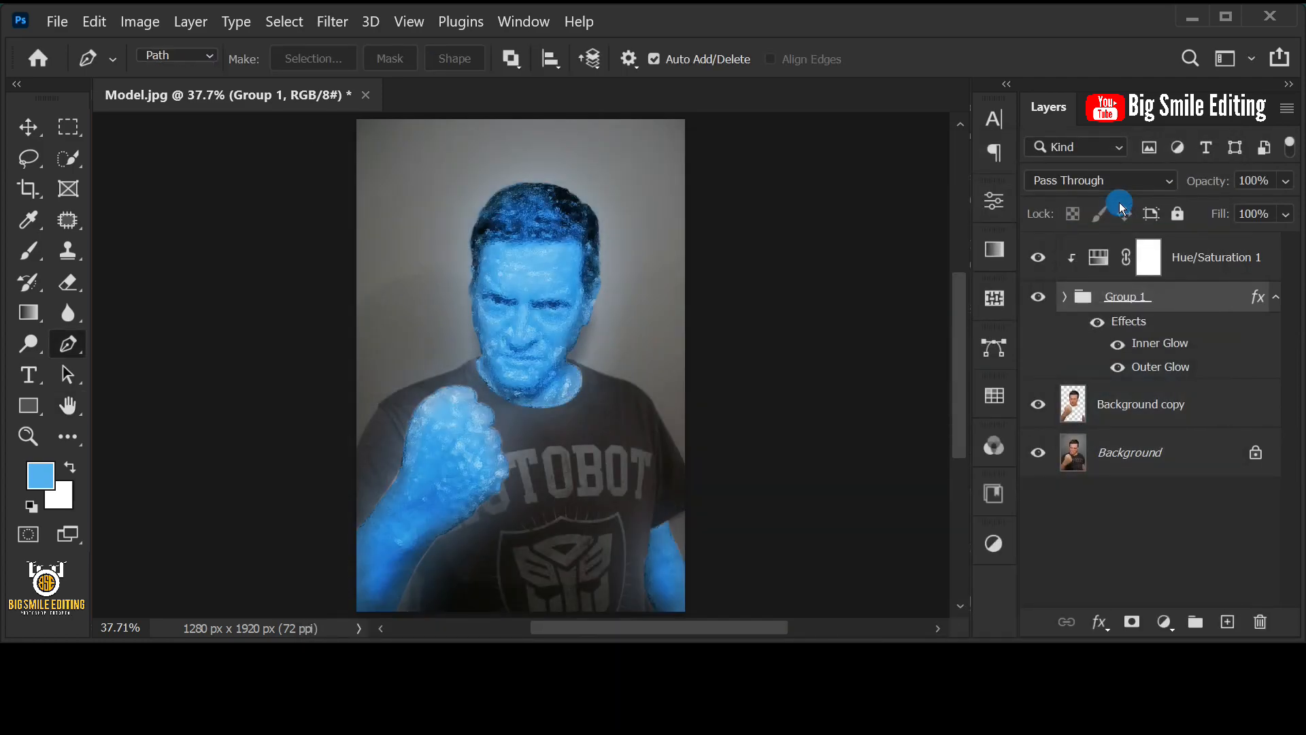
Create a new empty layer above Hue/Saturation 1 and set the foreground colour to #5bb6ea
left_click(1231, 255)
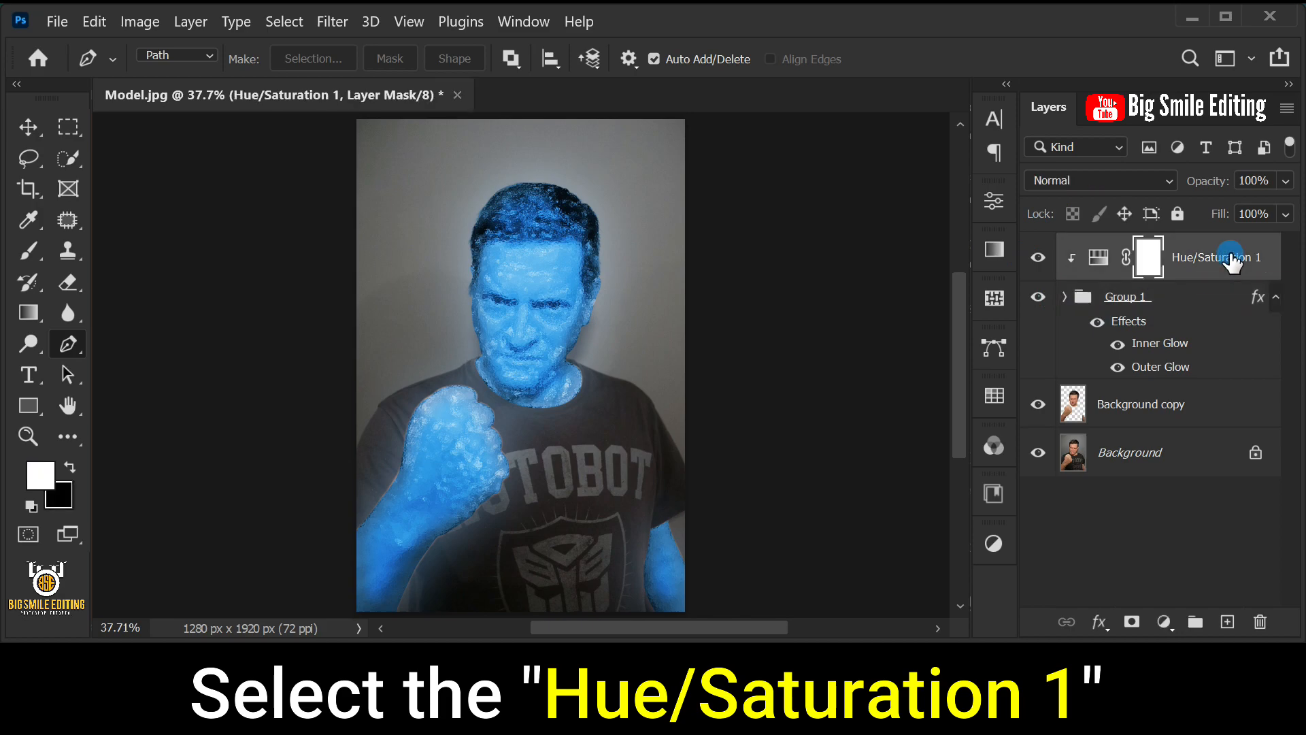
left_click(1227, 621)
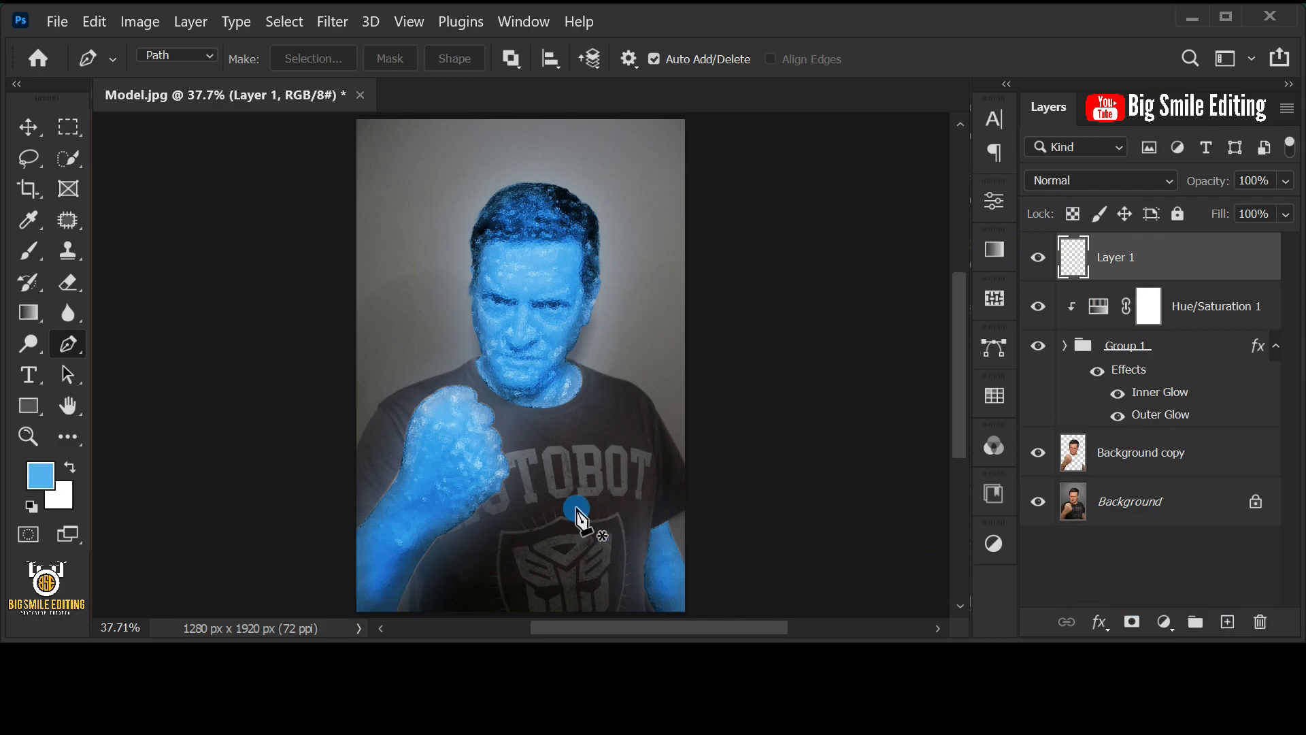
left_click(41, 475)
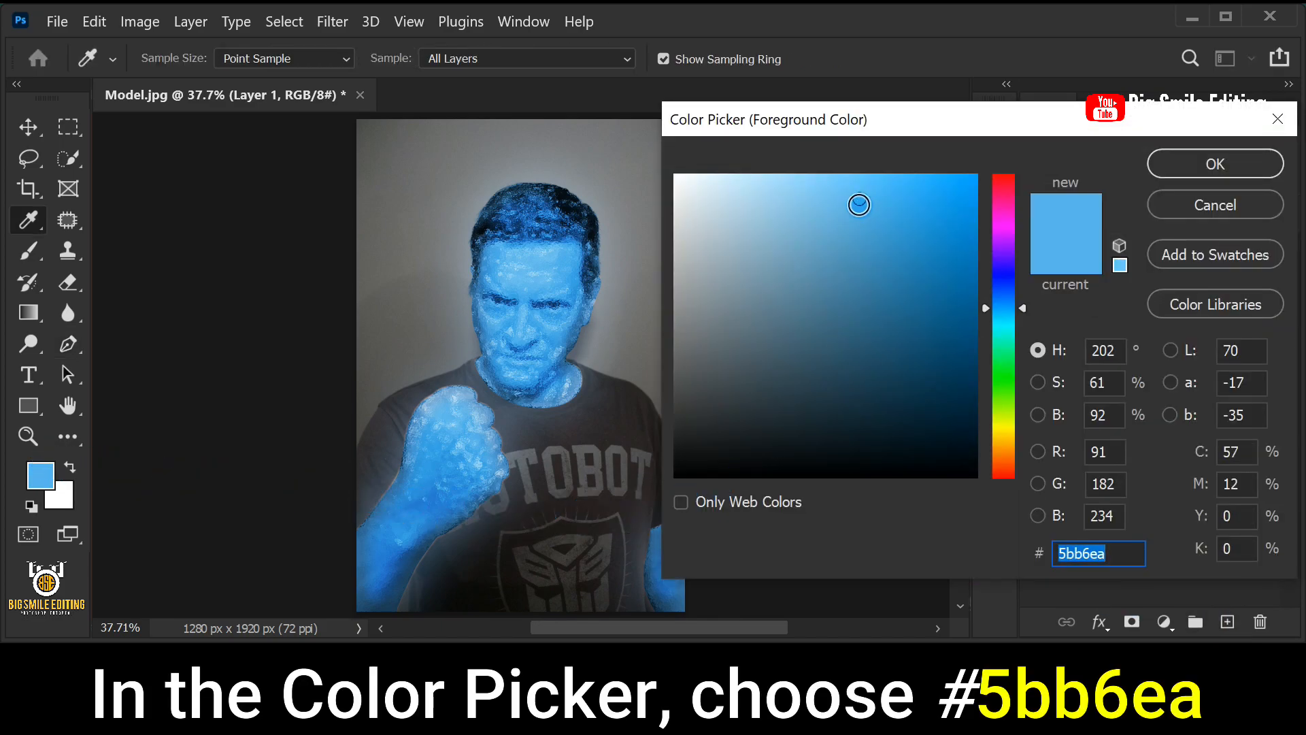
left_click(1117, 550)
left_click(1192, 170)
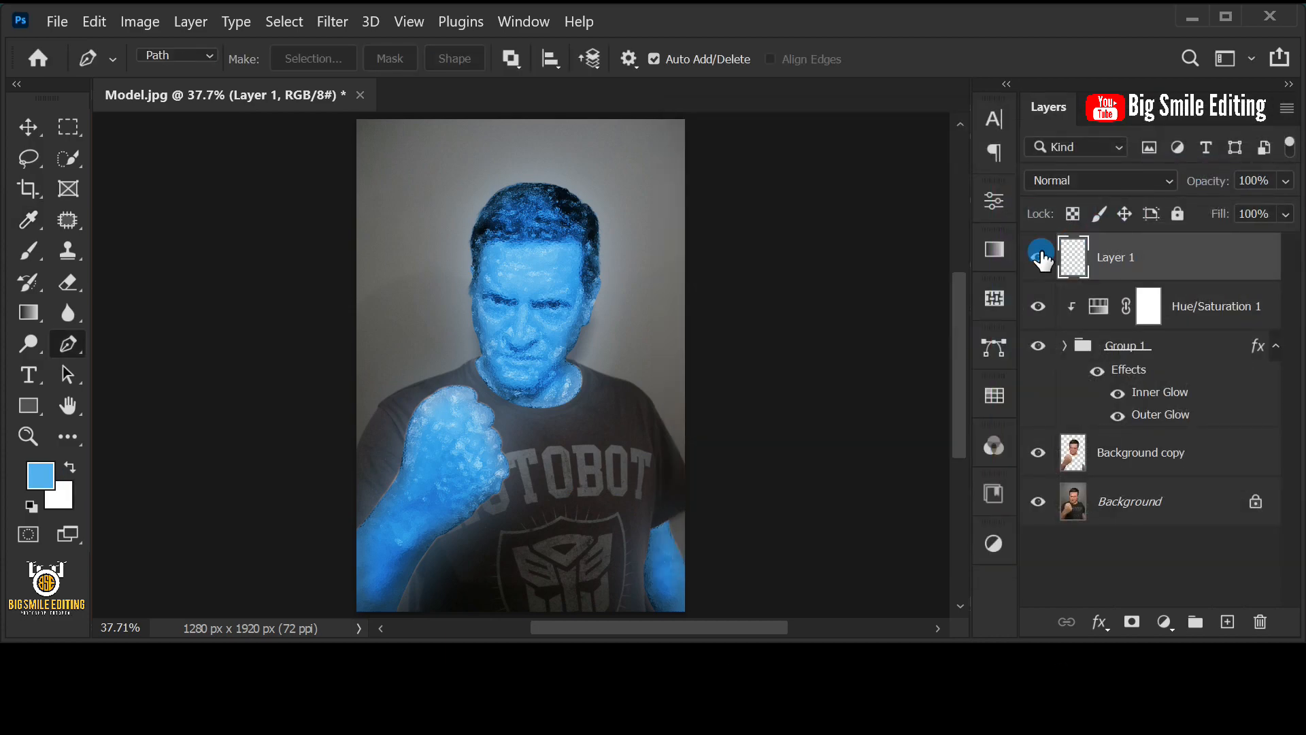
Activate the Brush tool and import the Snow Brush ABR file into the brush presets
left_click(78, 254)
right_click(30, 252)
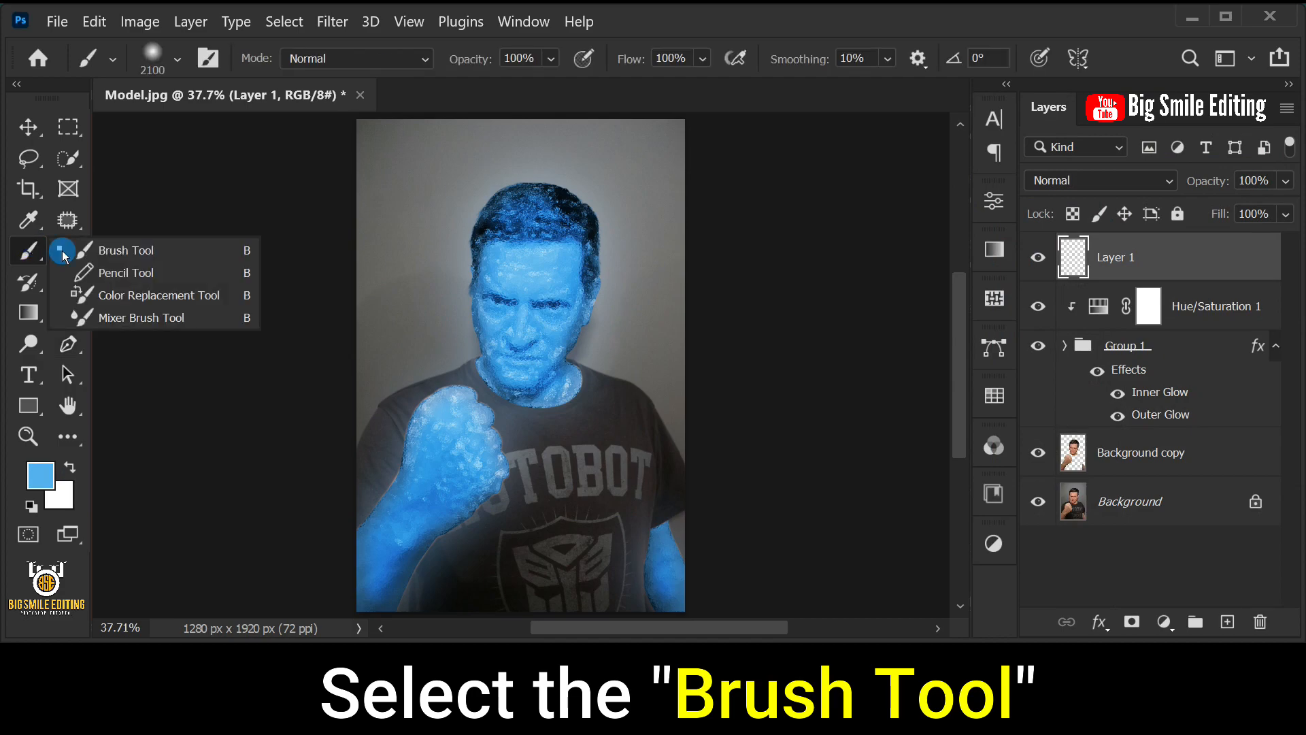
left_click(125, 253)
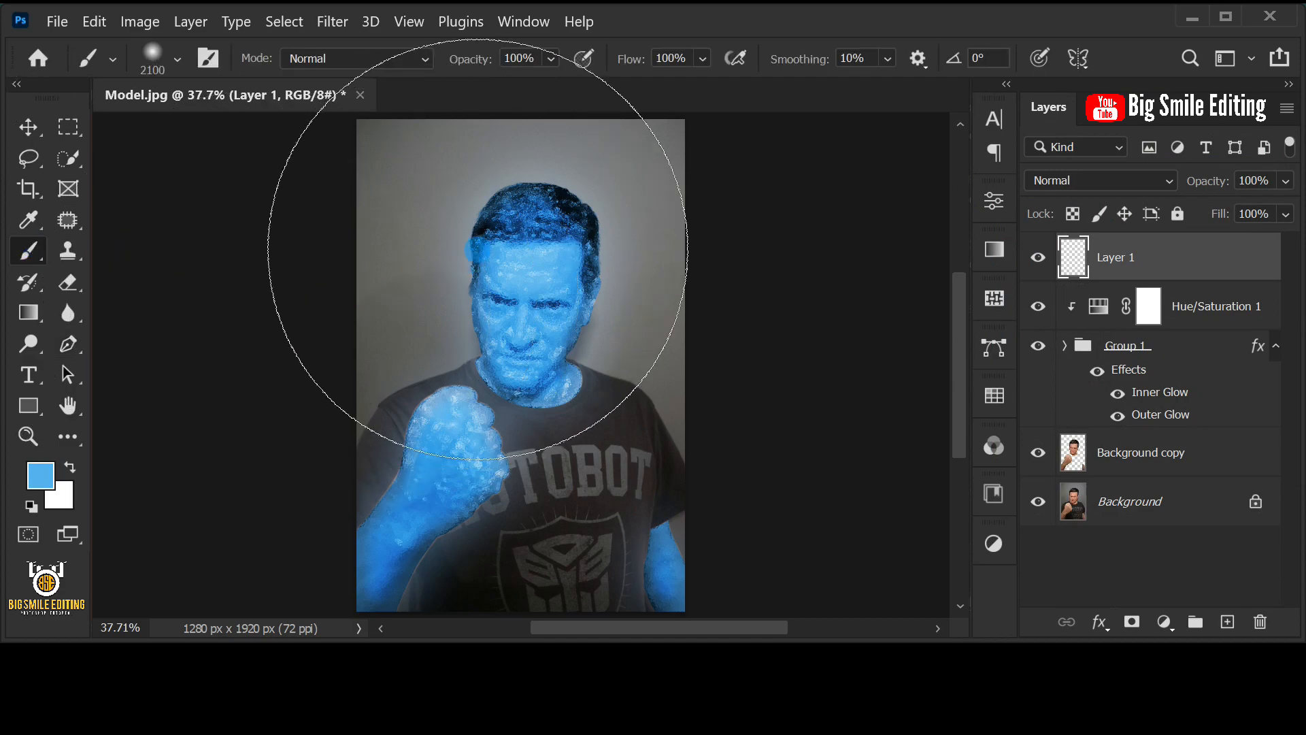
right_click(489, 227)
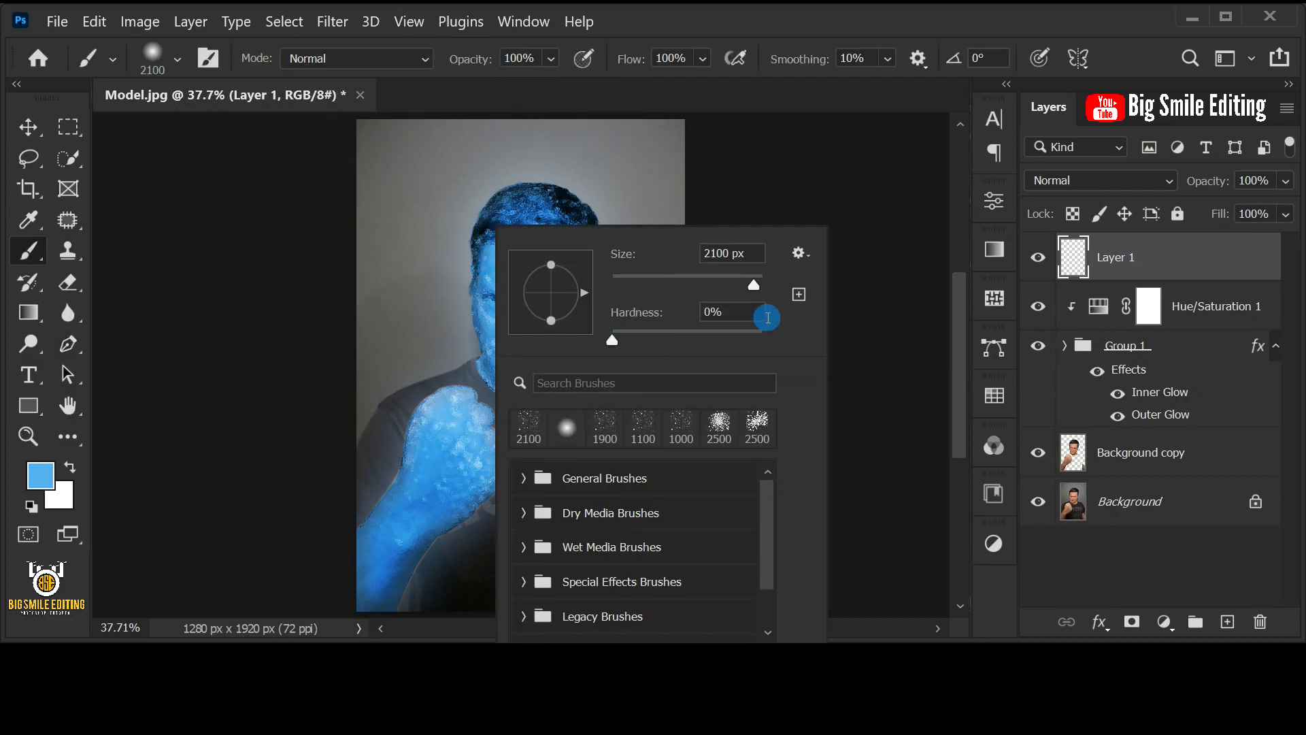
left_click(801, 252)
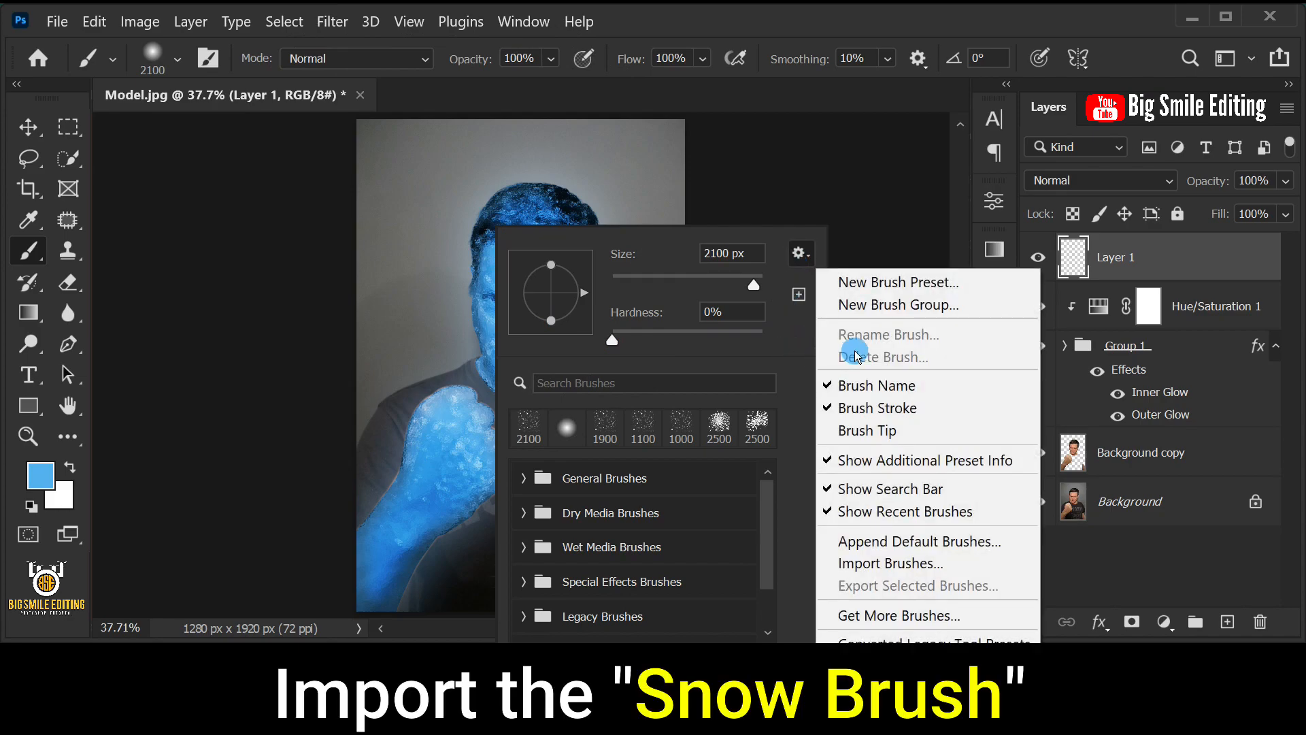
left_click(954, 564)
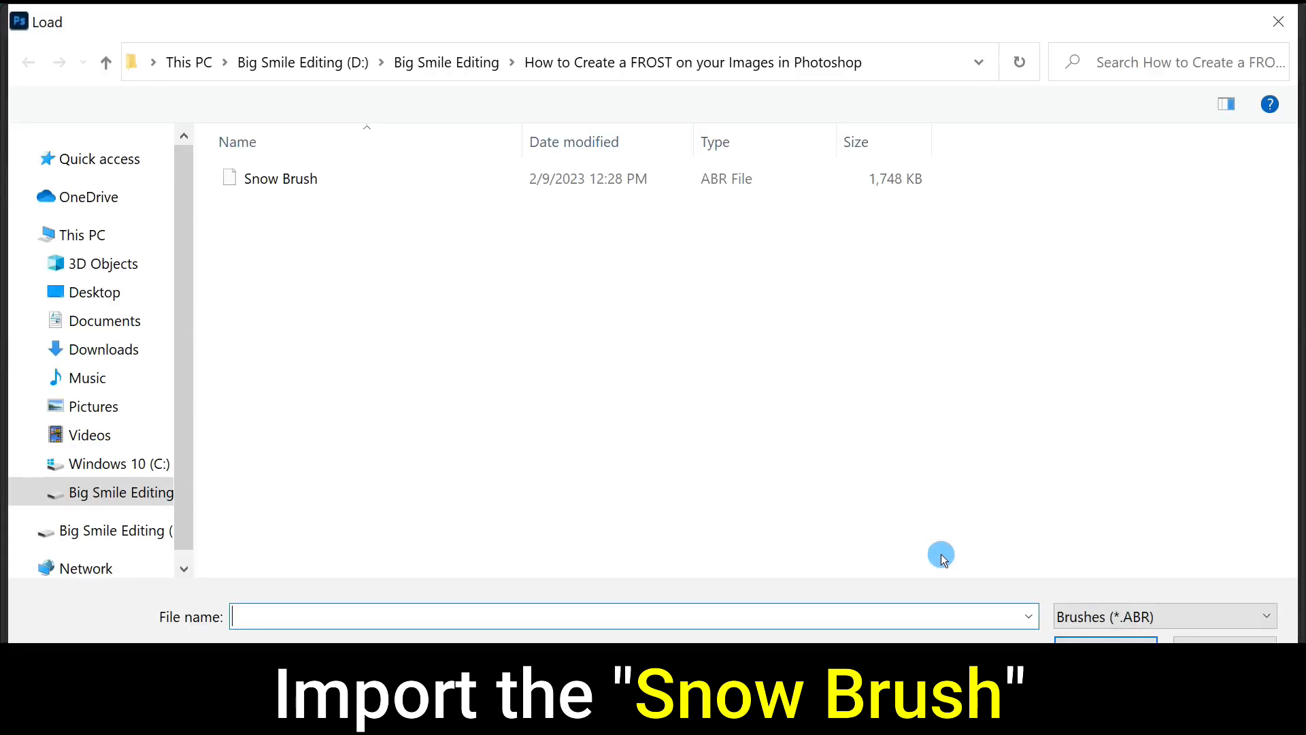
double_click(353, 179)
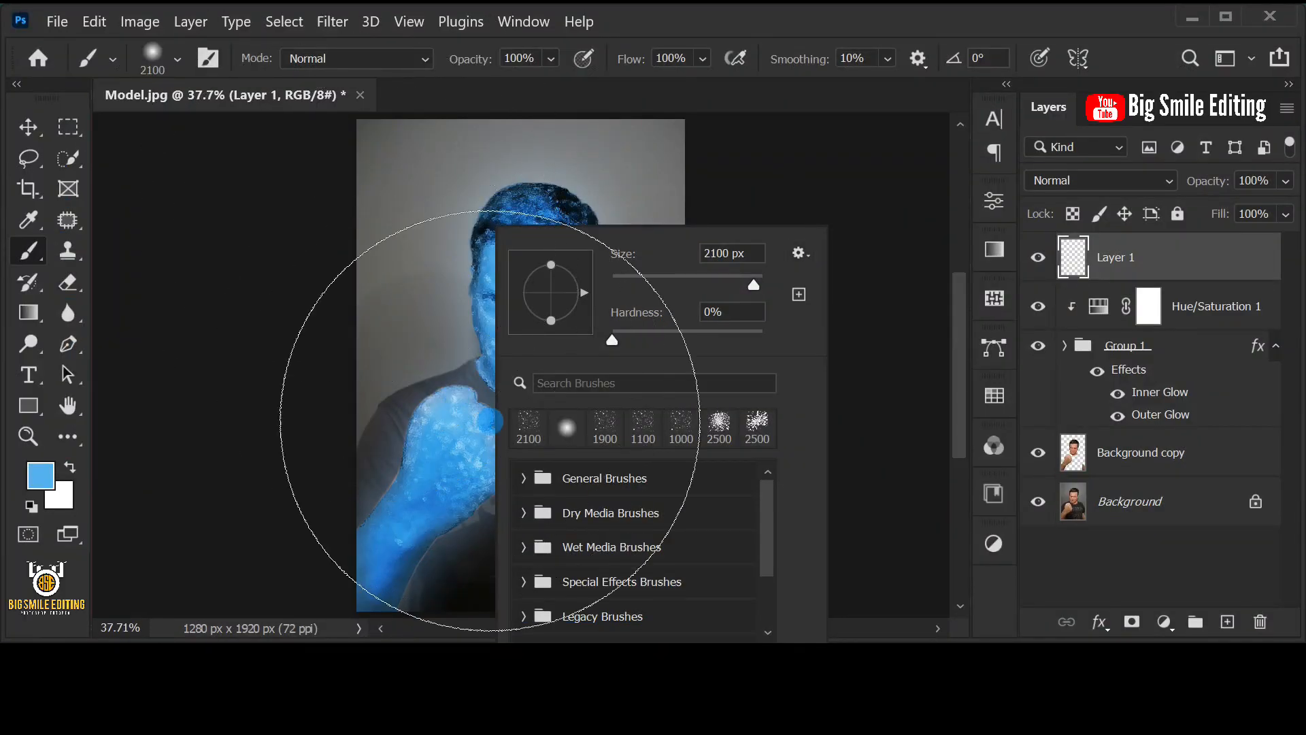
Choose the imported Snow Brush preset and use it in Normal mode with 100% opacity and 100% flow
left_click_drag(770, 497, 780, 550)
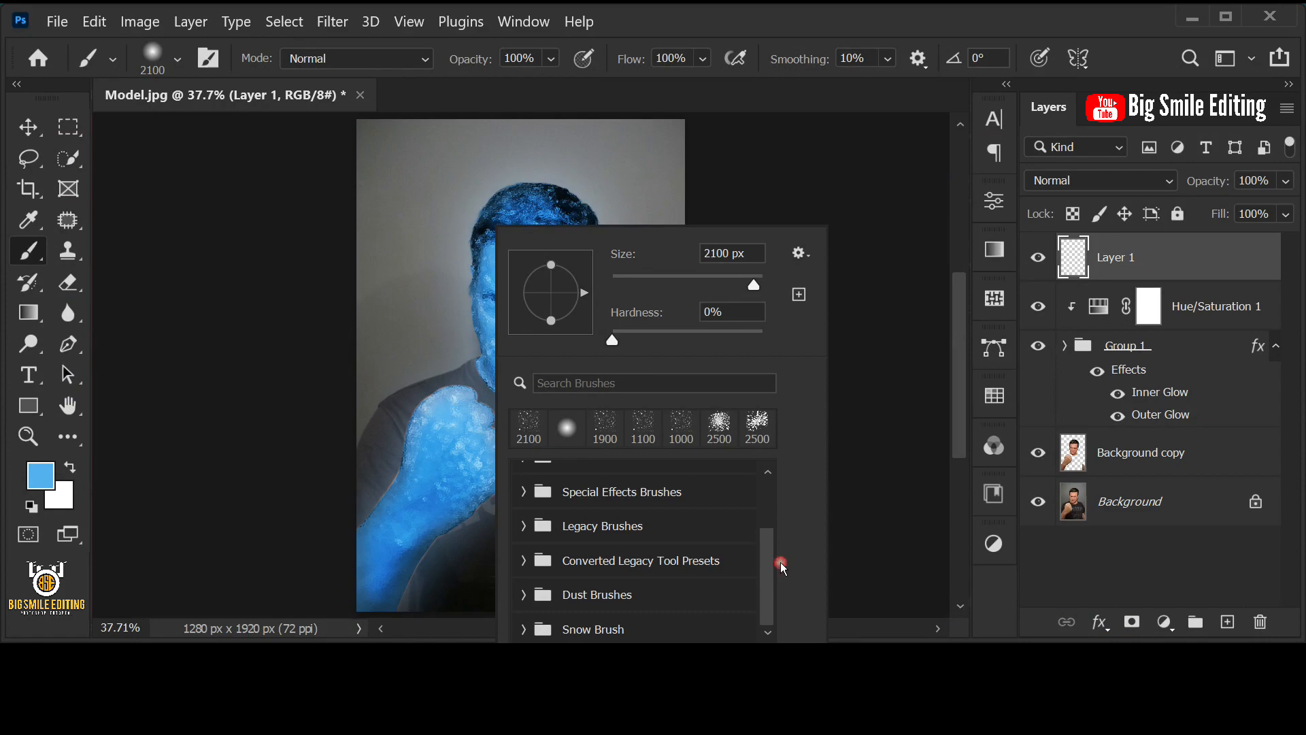
left_click(523, 626)
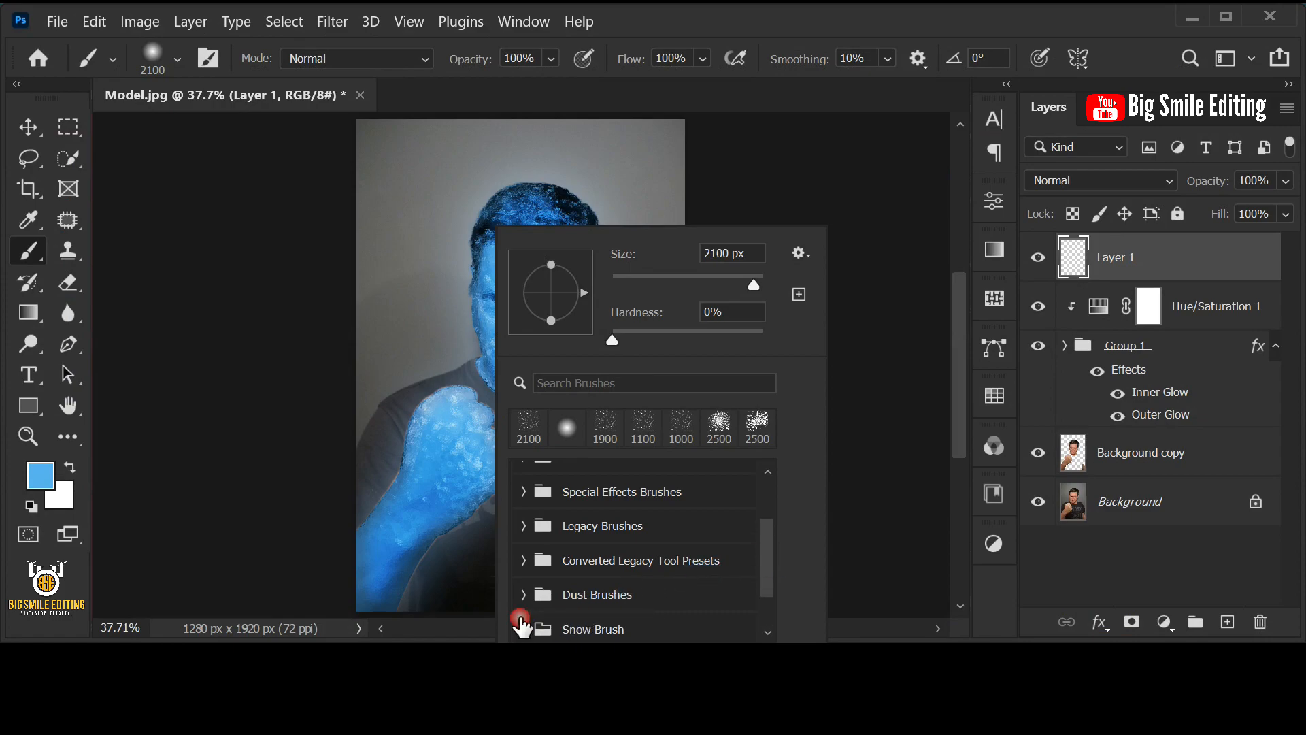
left_click_drag(766, 530, 770, 595)
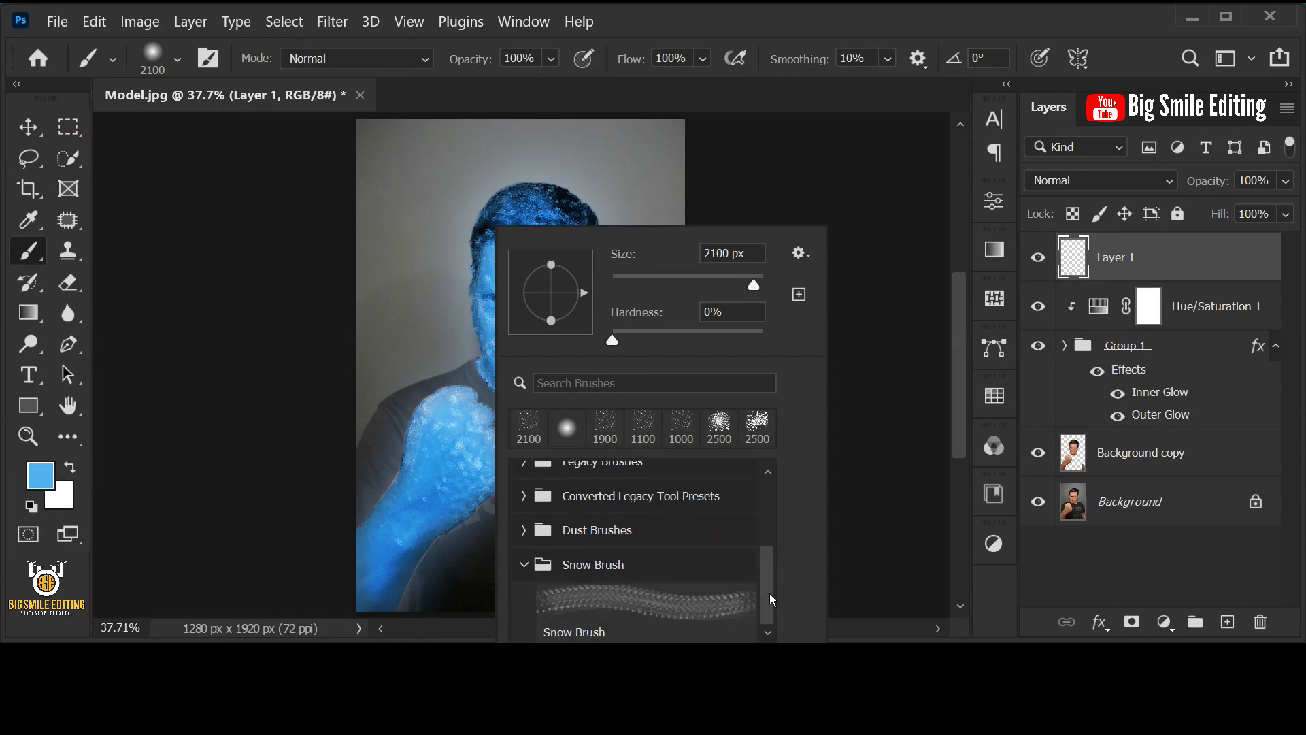
left_click(636, 602)
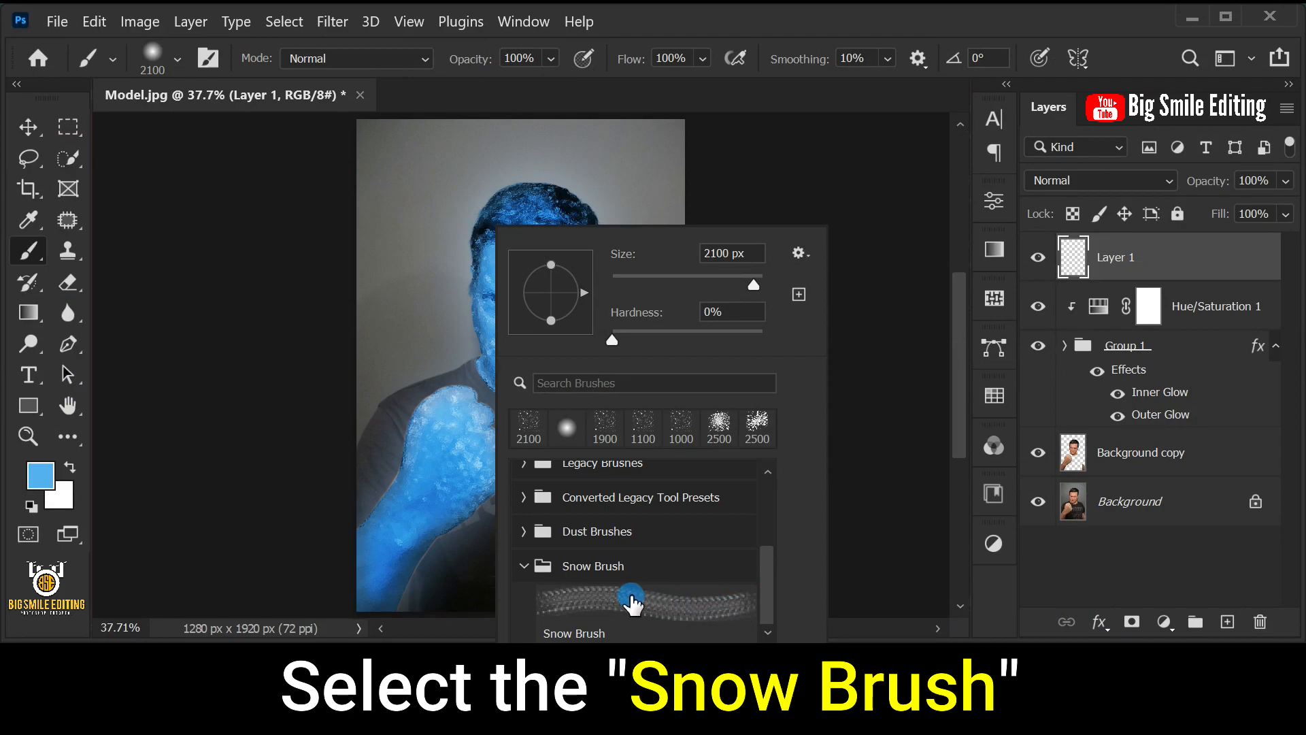
double_click(631, 600)
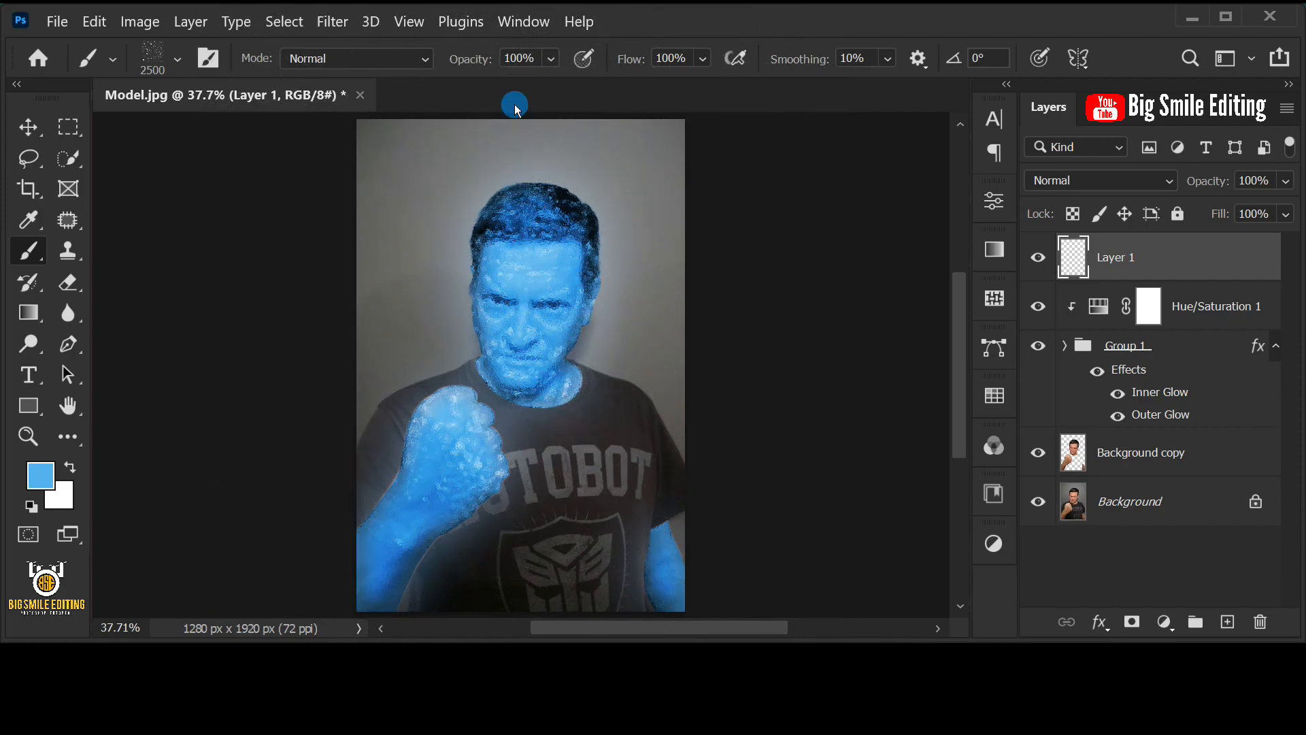
left_click(420, 58)
left_click(410, 66)
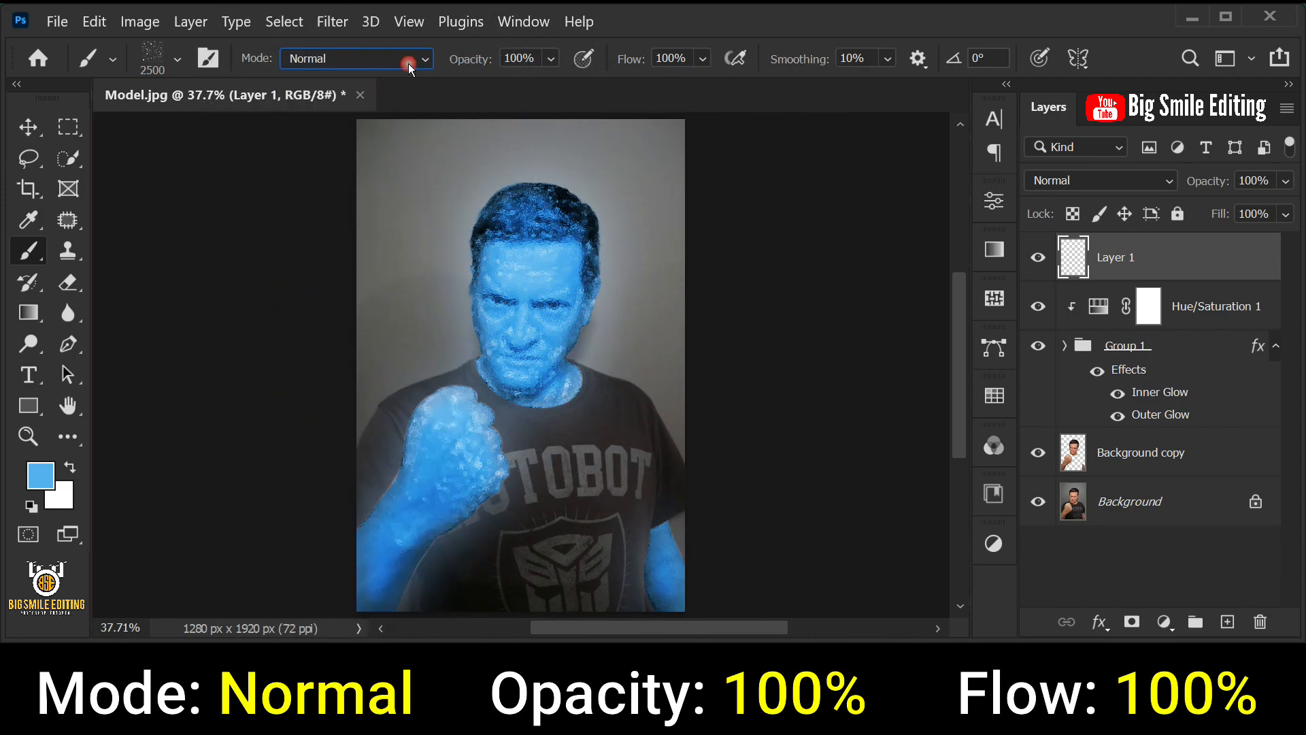
left_click(551, 61)
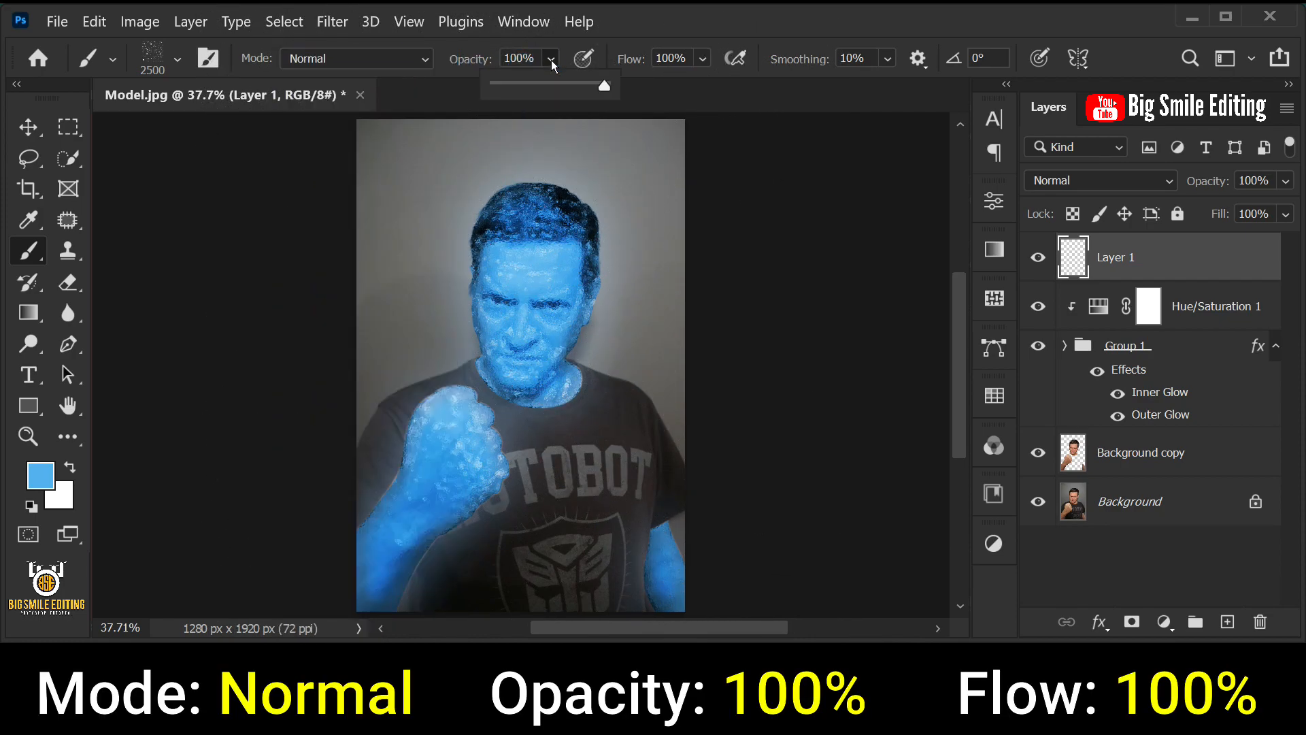
left_click(706, 60)
left_click(793, 107)
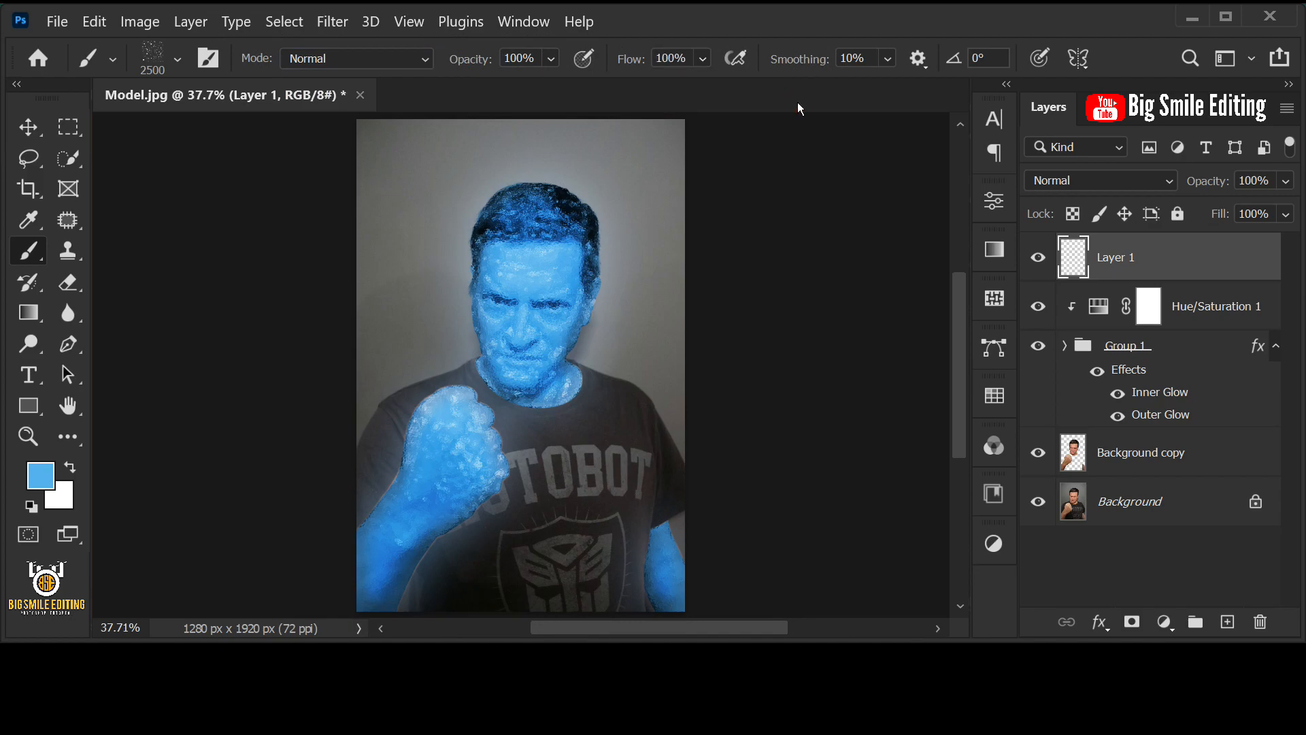
Reduce the brush to about 1900 px and stamp blue snow particles over the man and backdrop on Layer 1, varying the brush size
key("[")
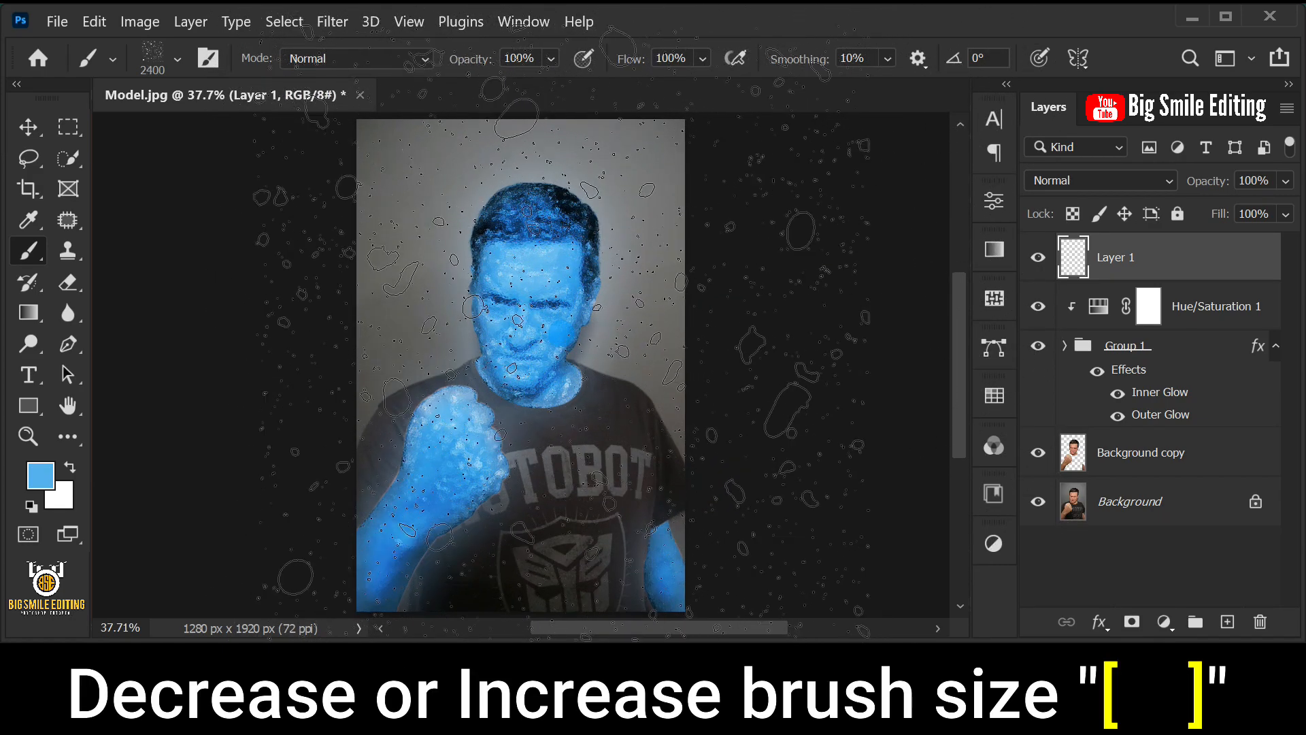
key("[")
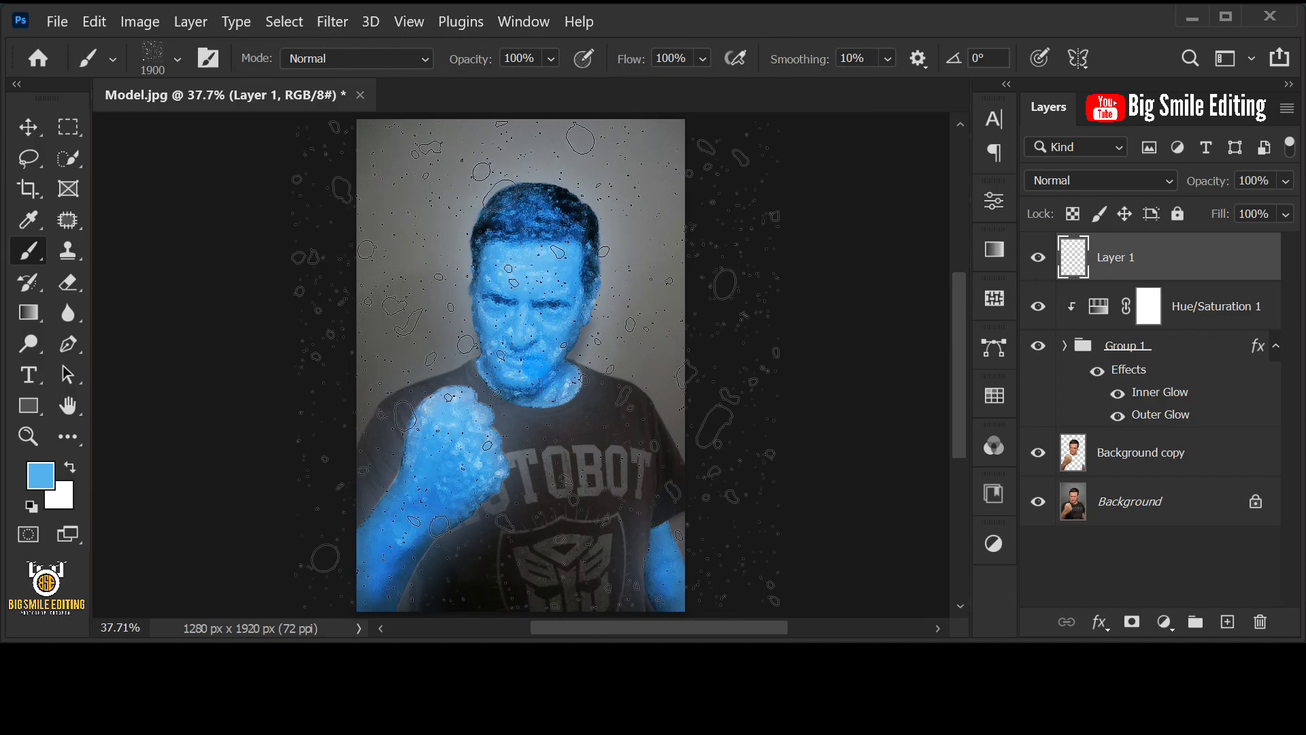
left_click(535, 357)
key("]")
key("]")
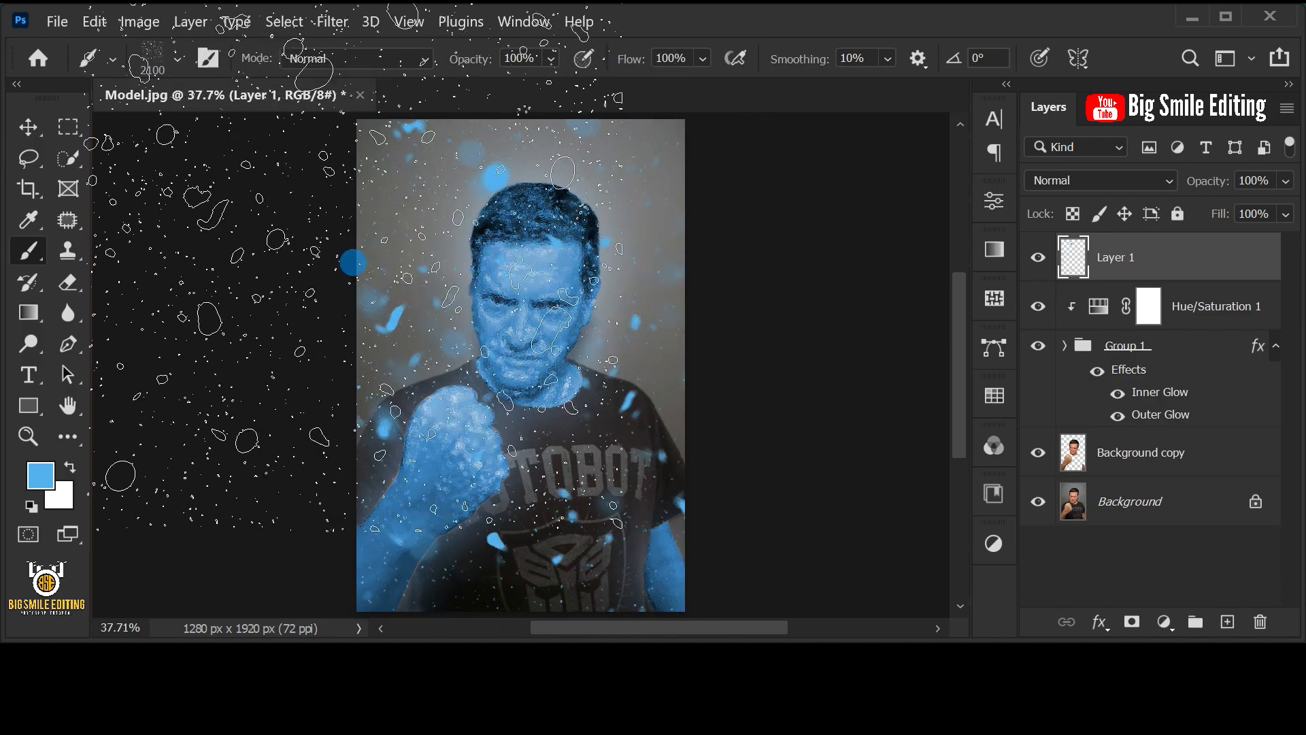
left_click(29, 127)
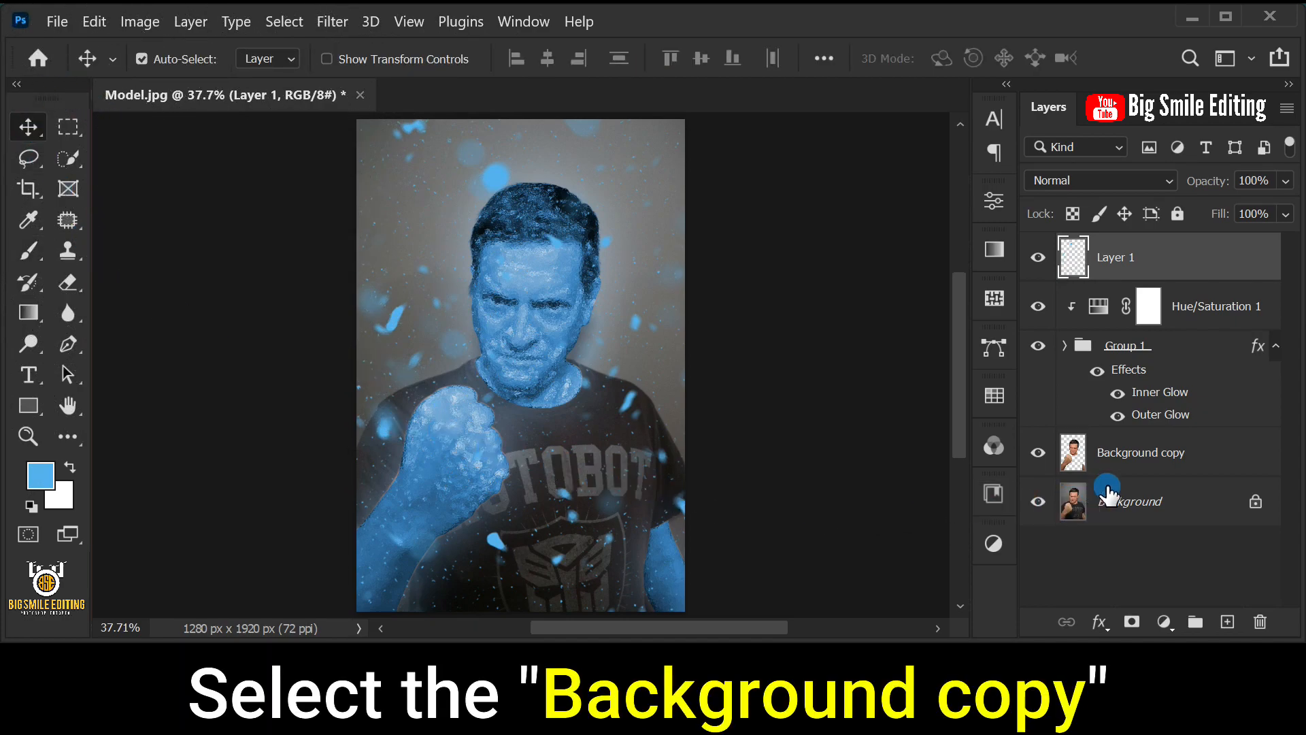
Load the Background copy layer's transparency as a new selection around the man's skin and hair
left_click(1164, 456)
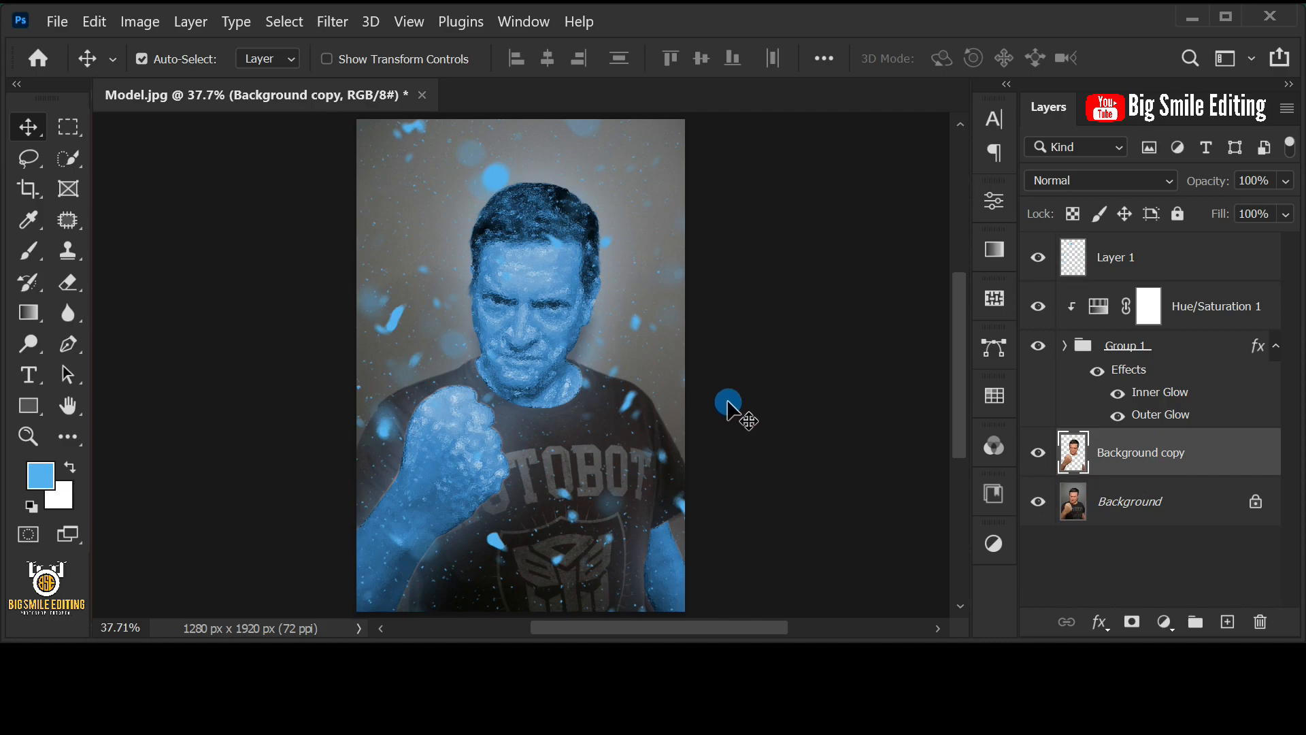
left_click(284, 21)
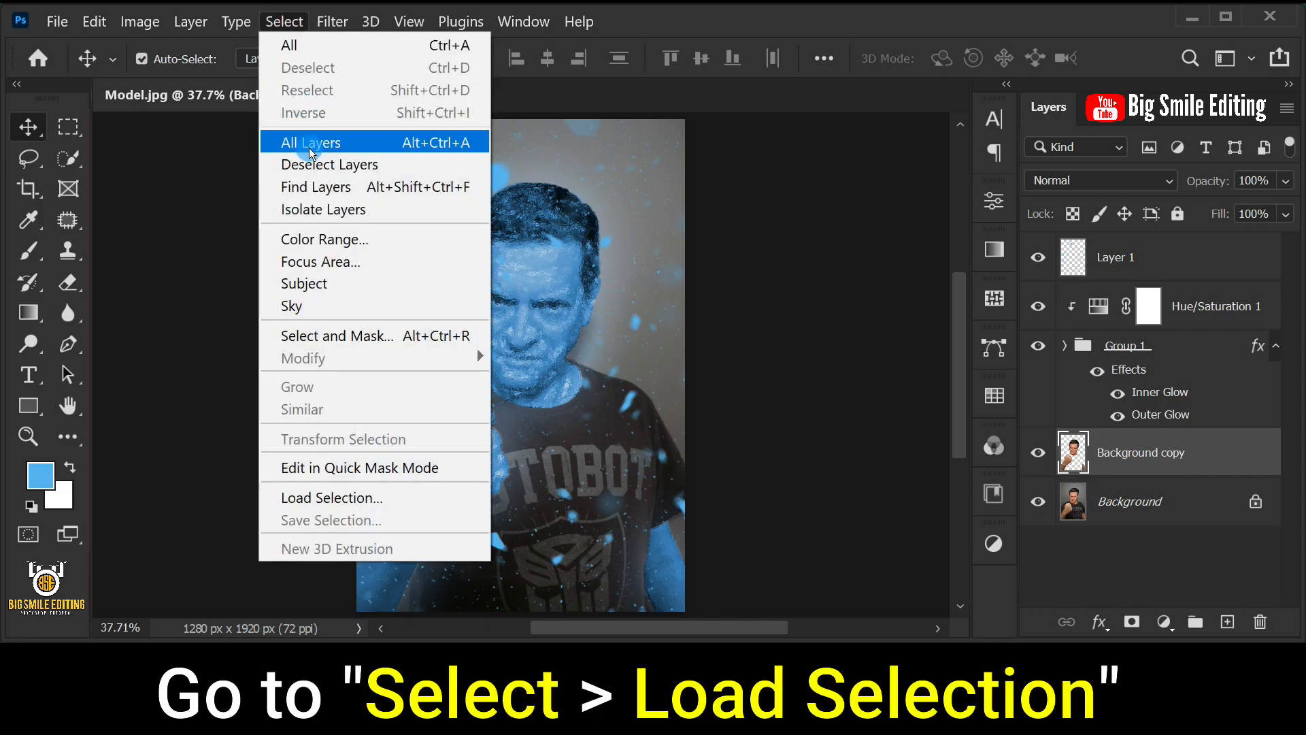
left_click(454, 494)
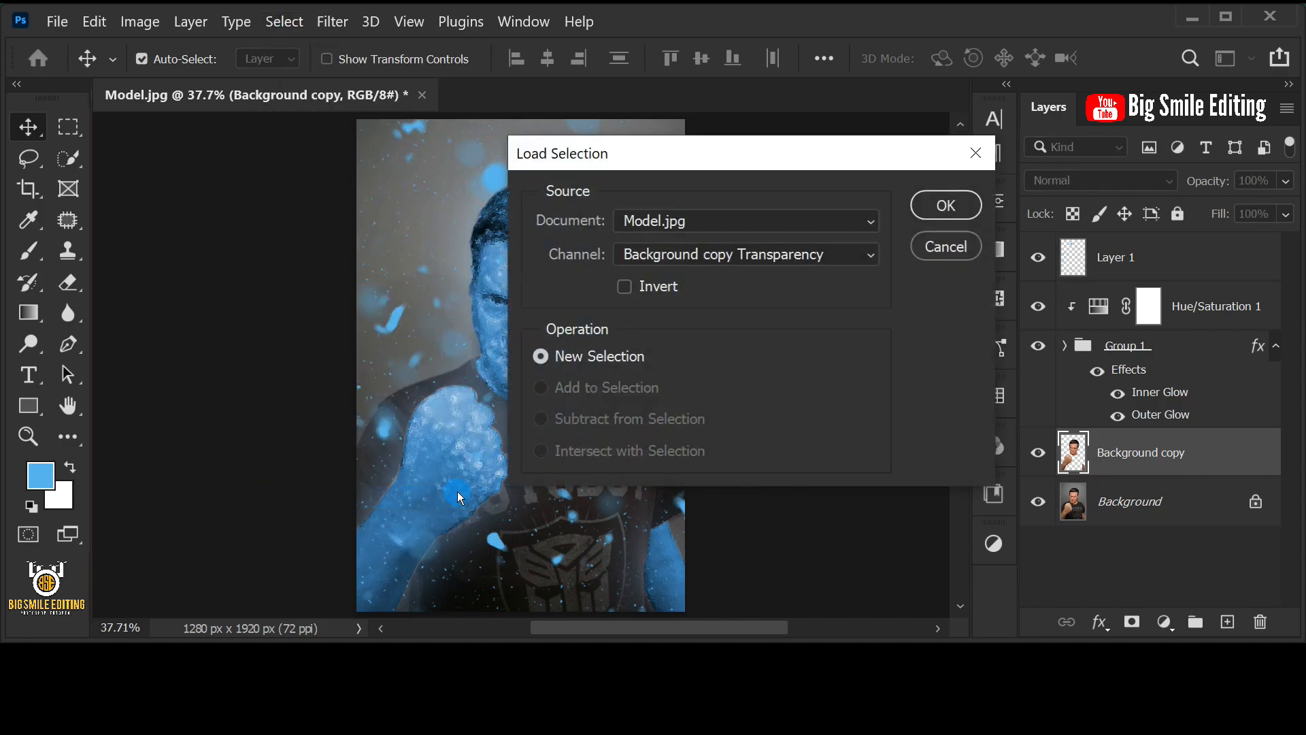
left_click(928, 208)
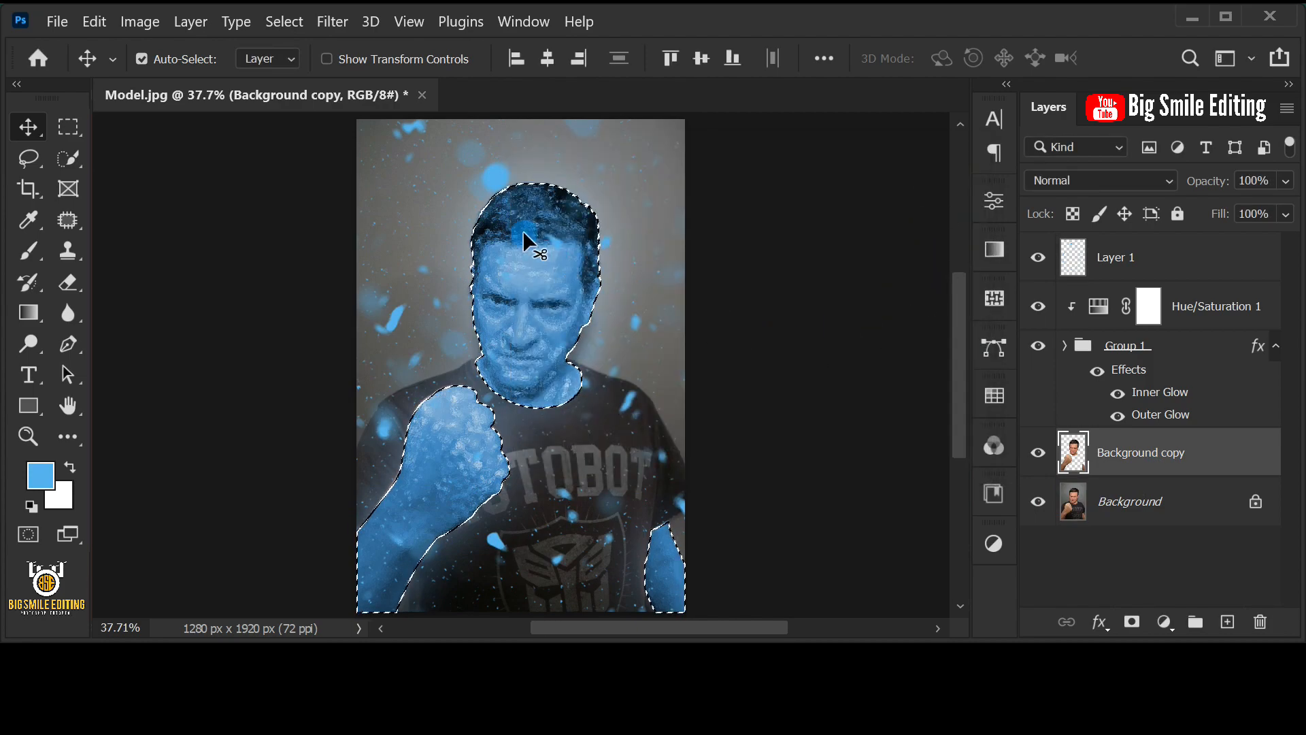
Invert the selection and add it as a layer mask on Layer 1, hiding the snow over the man's skin and hair
left_click(284, 21)
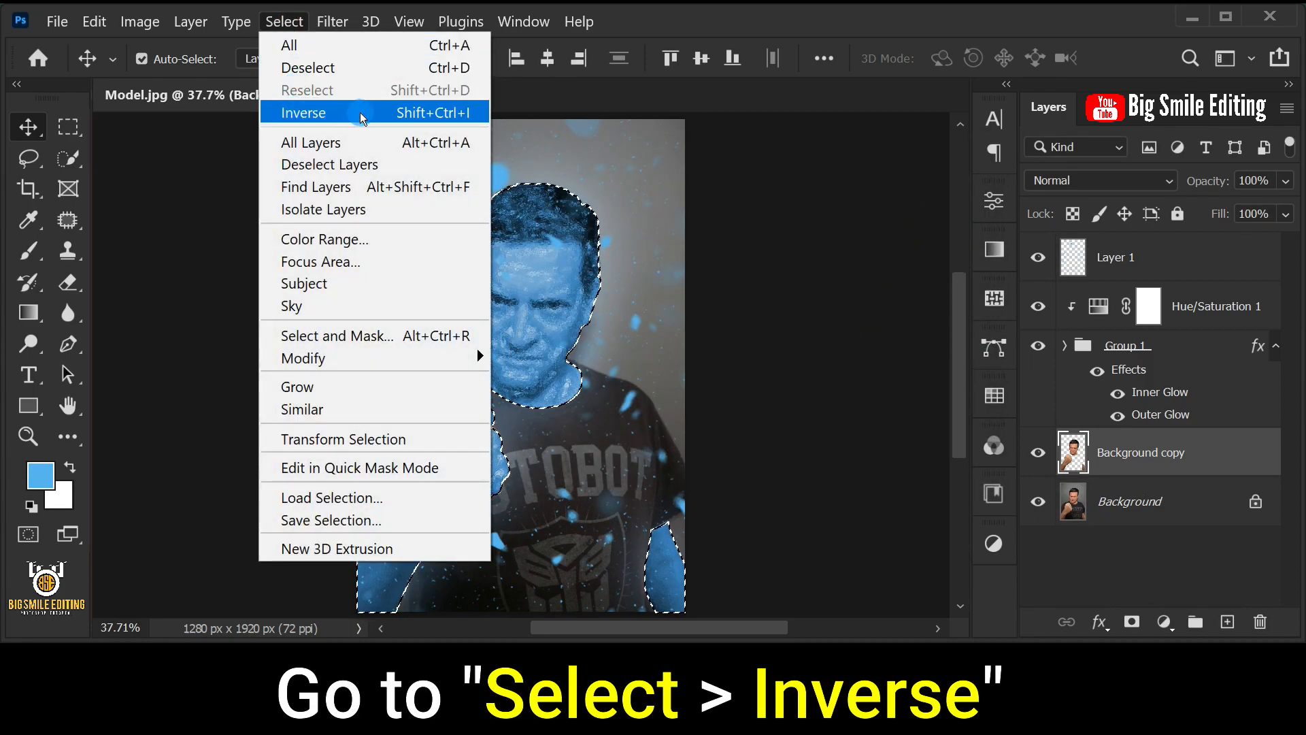
left_click(361, 114)
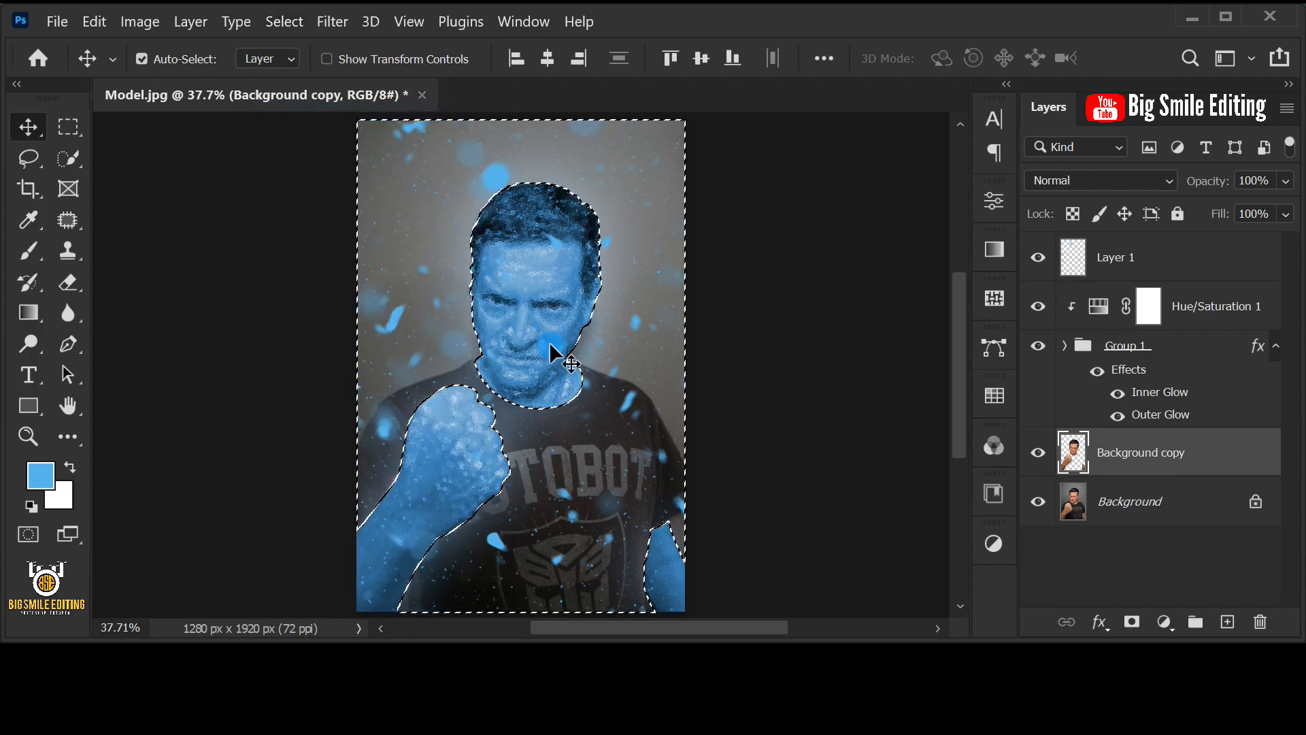
left_click(1113, 260)
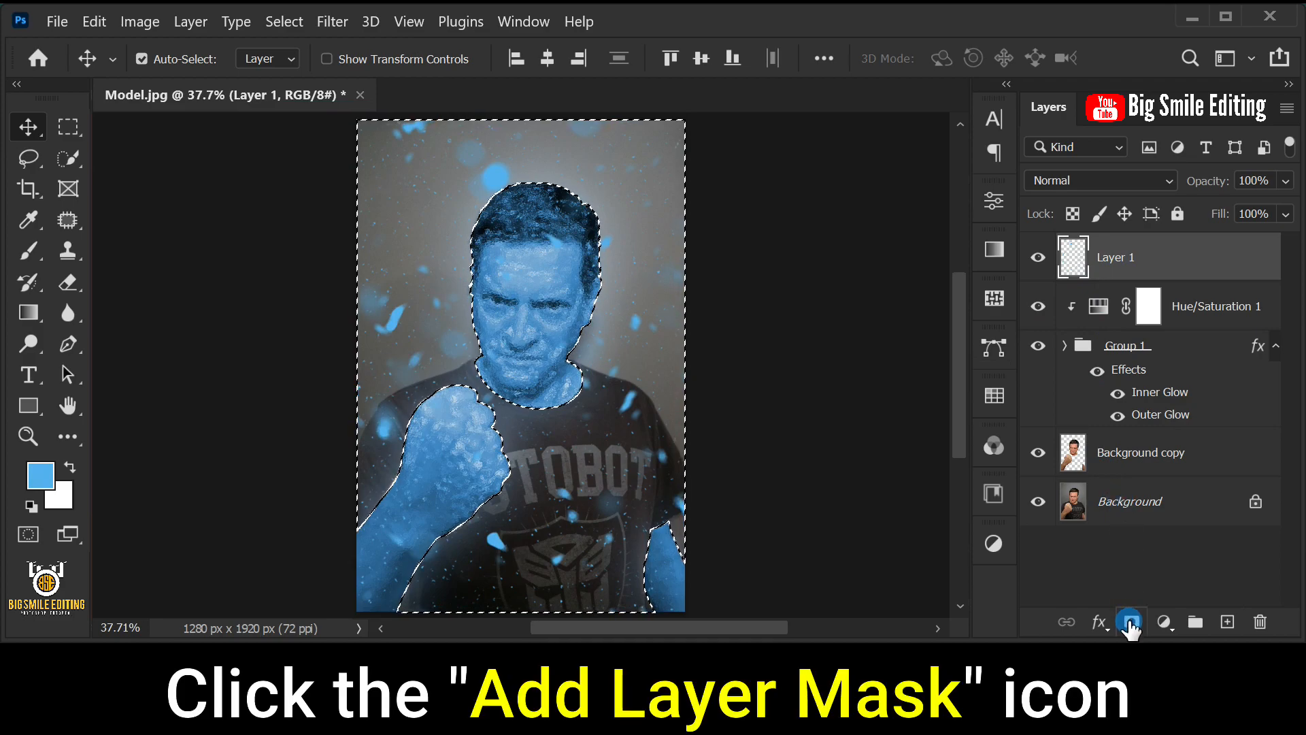
left_click(1129, 623)
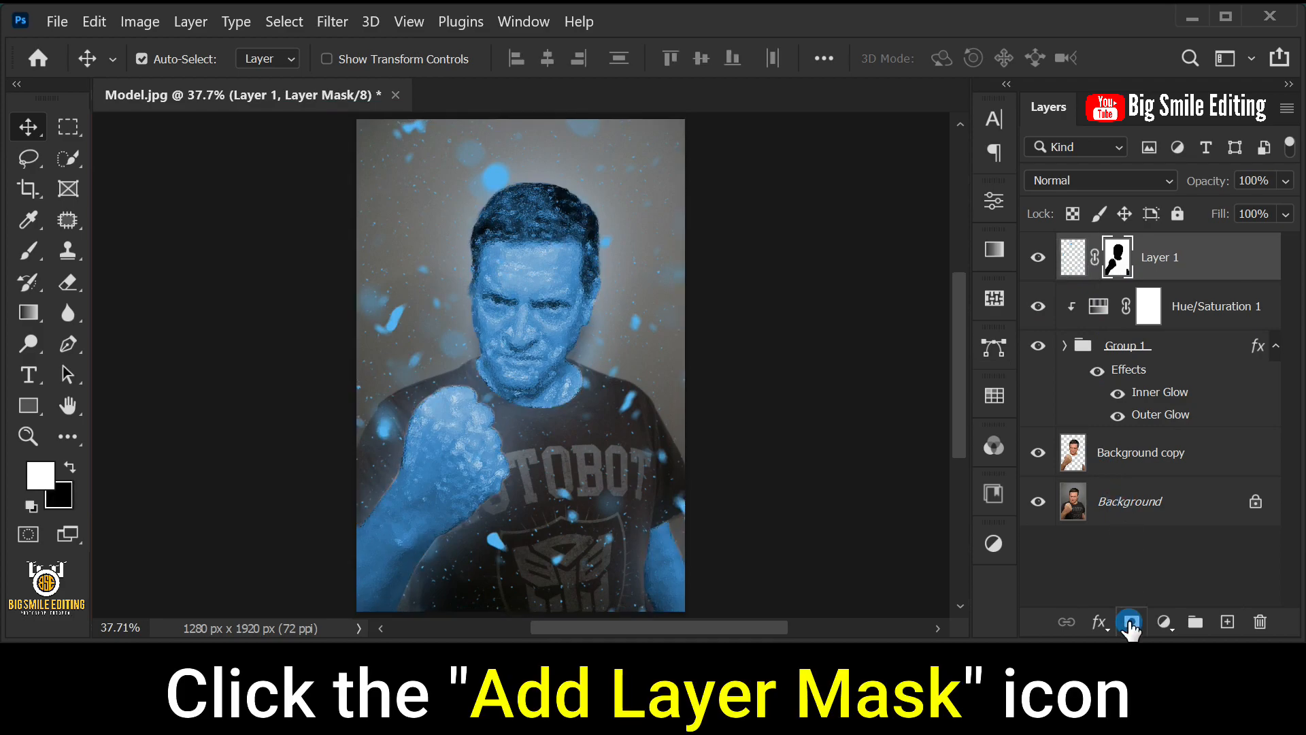
Stamp all visible layers into a new merged layer above Layer 1 and open it in the Camera Raw Filter
left_click(1255, 252)
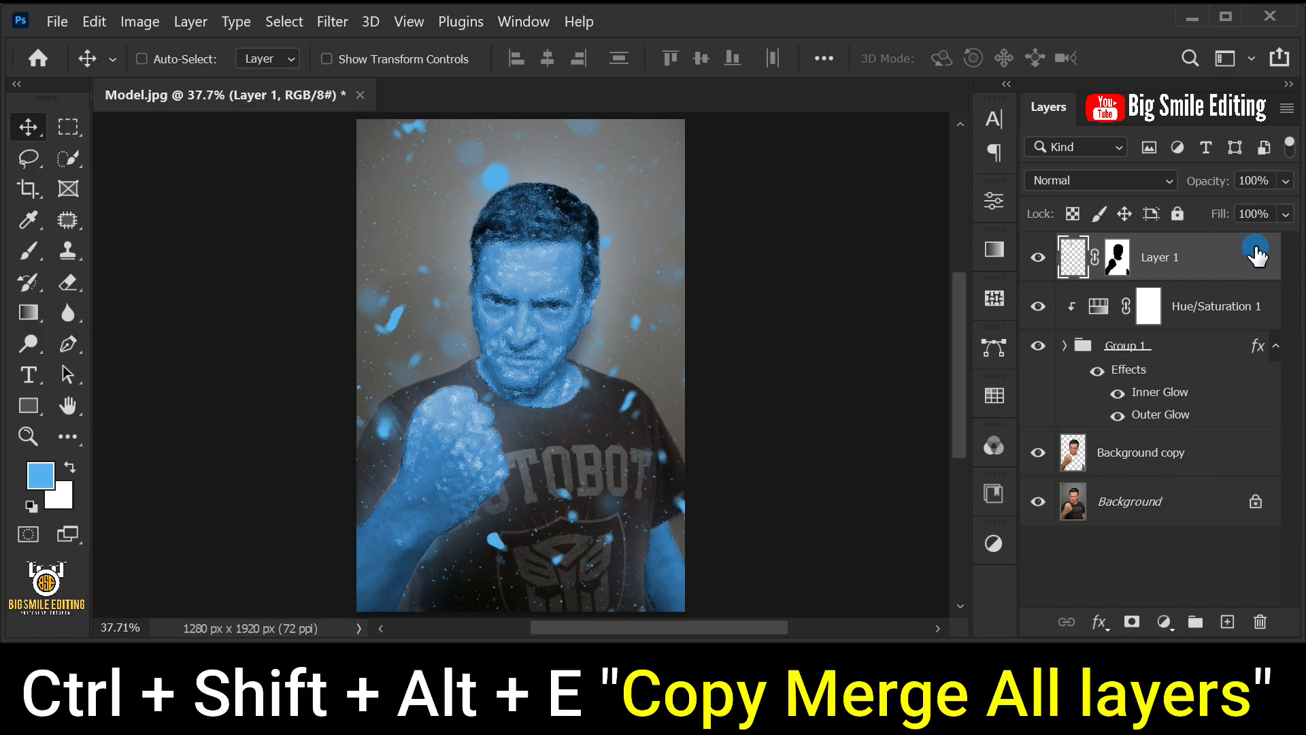
key("ctrl+shift+alt+e")
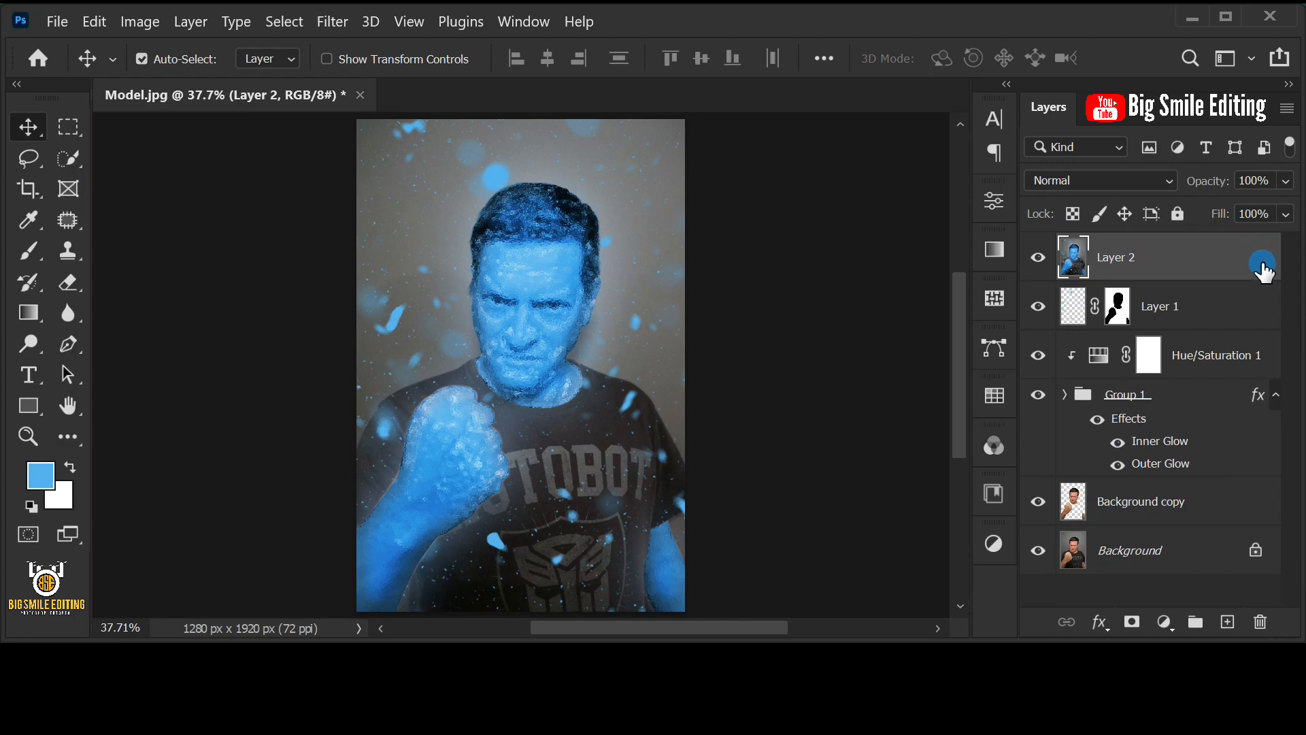
left_click(332, 21)
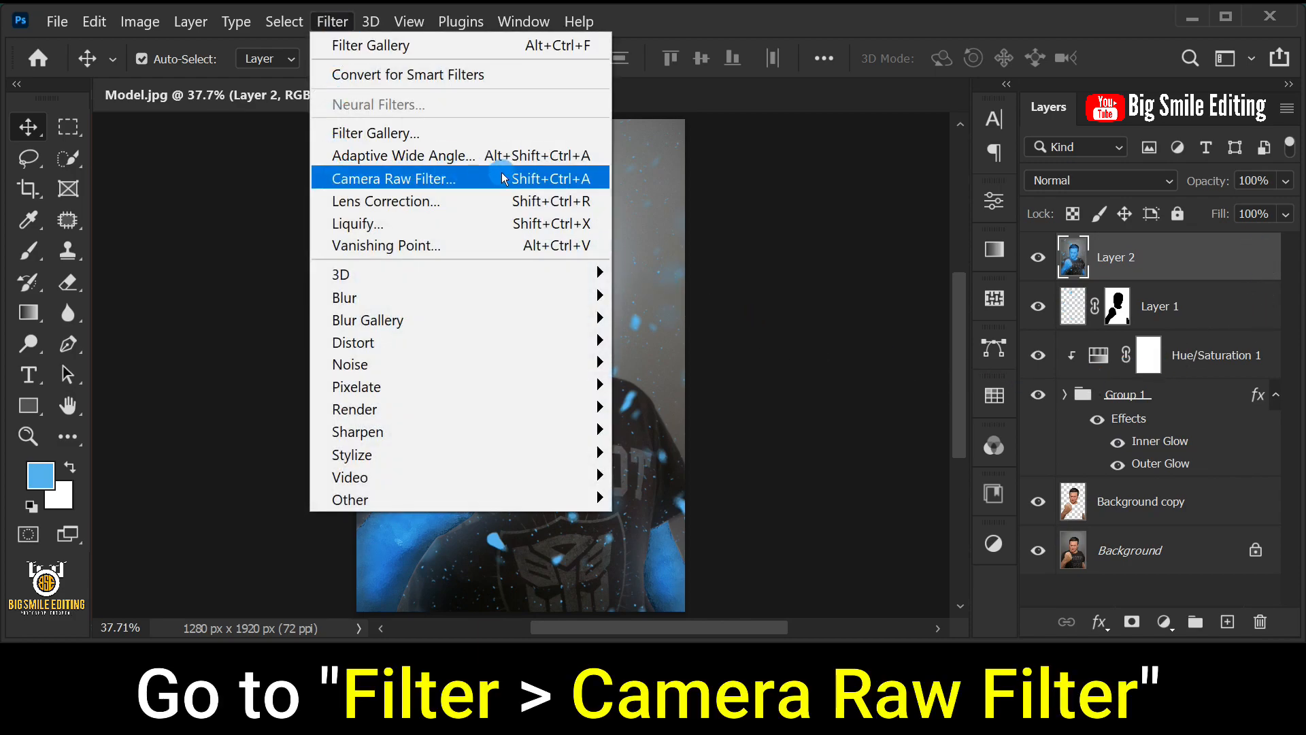
left_click(482, 178)
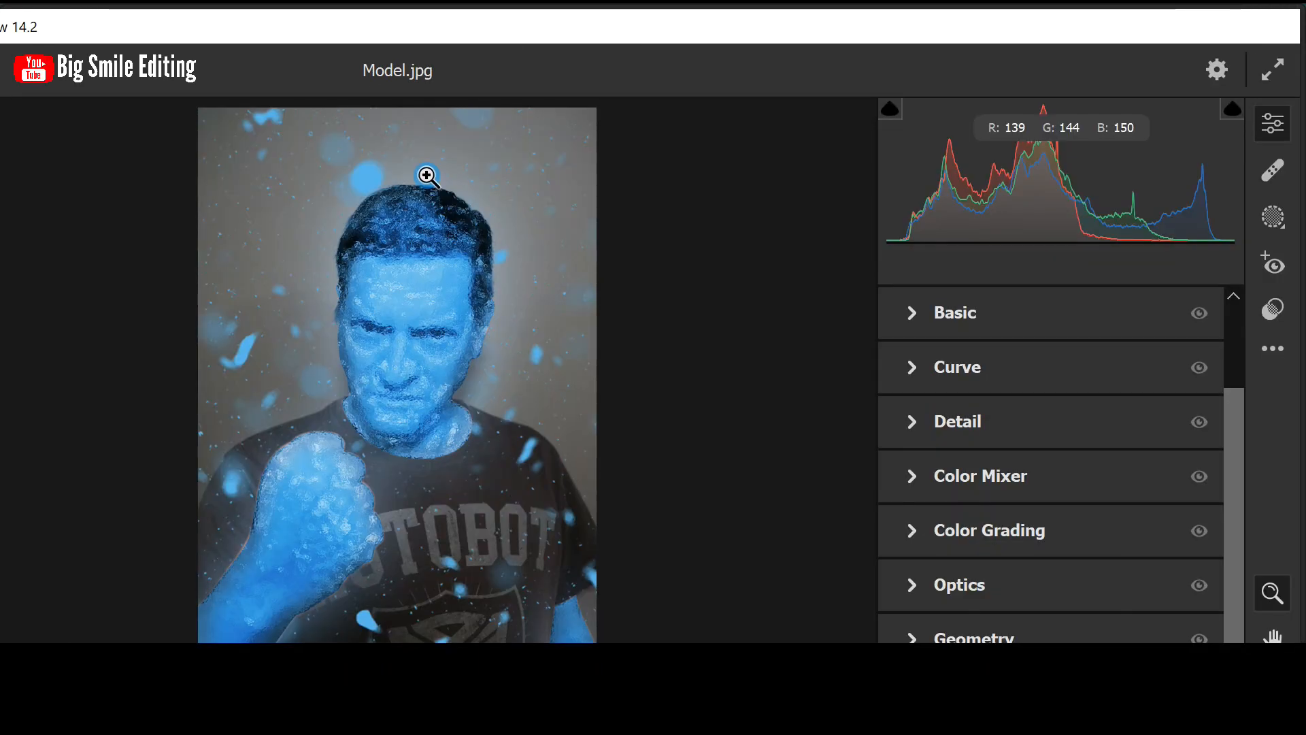
In the Basic adjustments, slightly lower Temperature and Exposure, and set Shadows to +20 and Blacks to -4
left_click(913, 311)
left_click_drag(1050, 418, 1046, 420)
left_click_drag(1053, 533, 1034, 534)
left_click_drag(1243, 395, 1237, 467)
left_click_drag(1052, 378, 1082, 400)
left_click_drag(1087, 451, 1044, 463)
left_click(1170, 440)
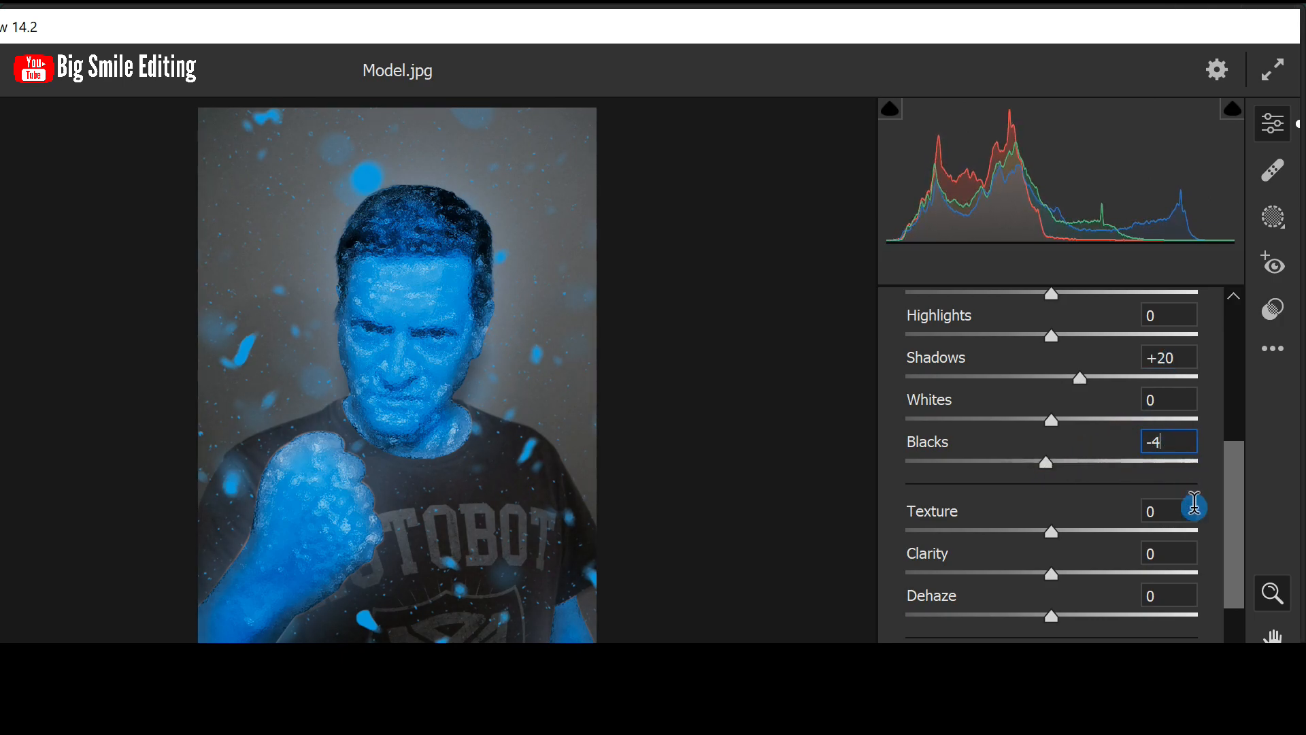
Set Clarity to +9, Vibrance to +7 and Saturation to -5, and collapse the Basic adjustments
left_click_drag(1051, 576, 1072, 586)
left_click(1168, 552)
scroll(1236, 519, "down", 3)
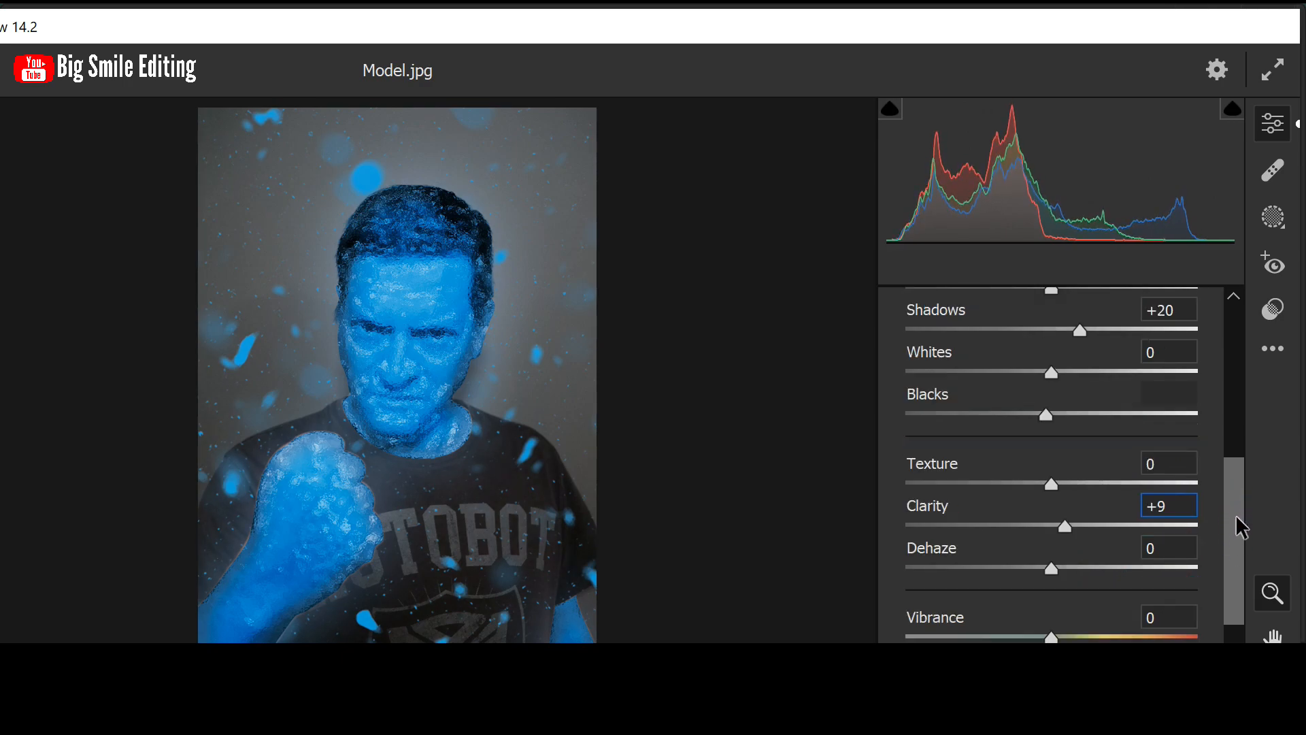
left_click_drag(1058, 523, 1043, 565)
left_click(1179, 498)
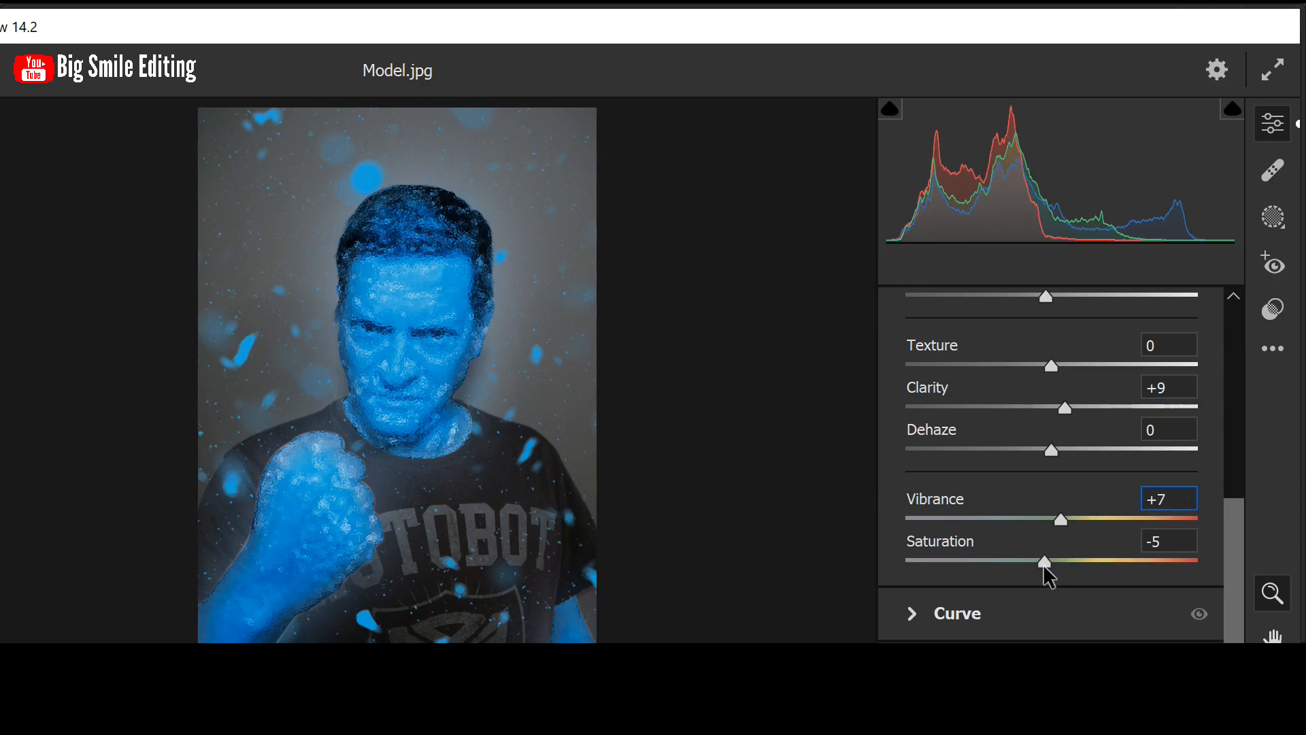
left_click(1166, 542)
left_click_drag(1226, 583, 1241, 361)
left_click(912, 422)
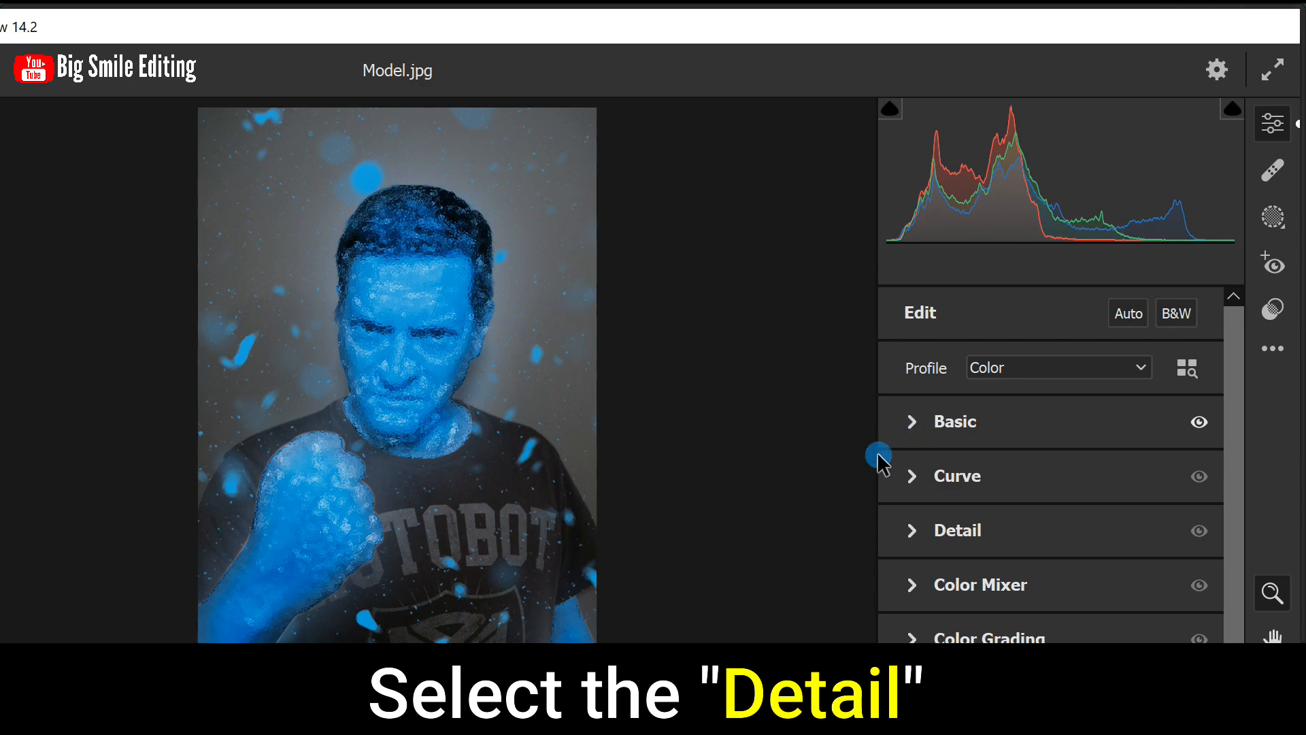
In the Detail adjustments, set Sharpening to 26 and Noise Reduction to 8 with its Detail at 30
left_click(911, 530)
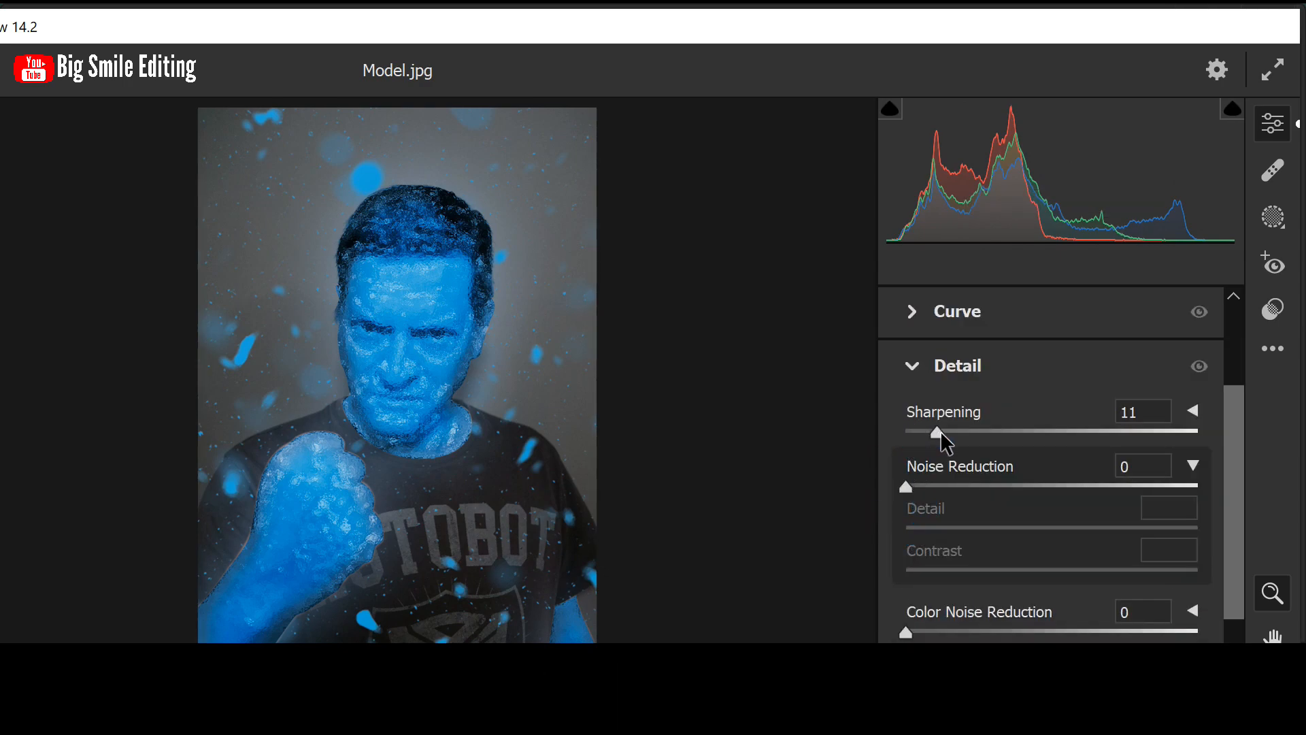
mouse_move(967, 447)
left_mouse_down()
mouse_move(956, 458)
mouse_move(968, 457)
left_mouse_up()
left_click(1143, 410)
left_click_drag(906, 486, 930, 486)
left_click(1142, 469)
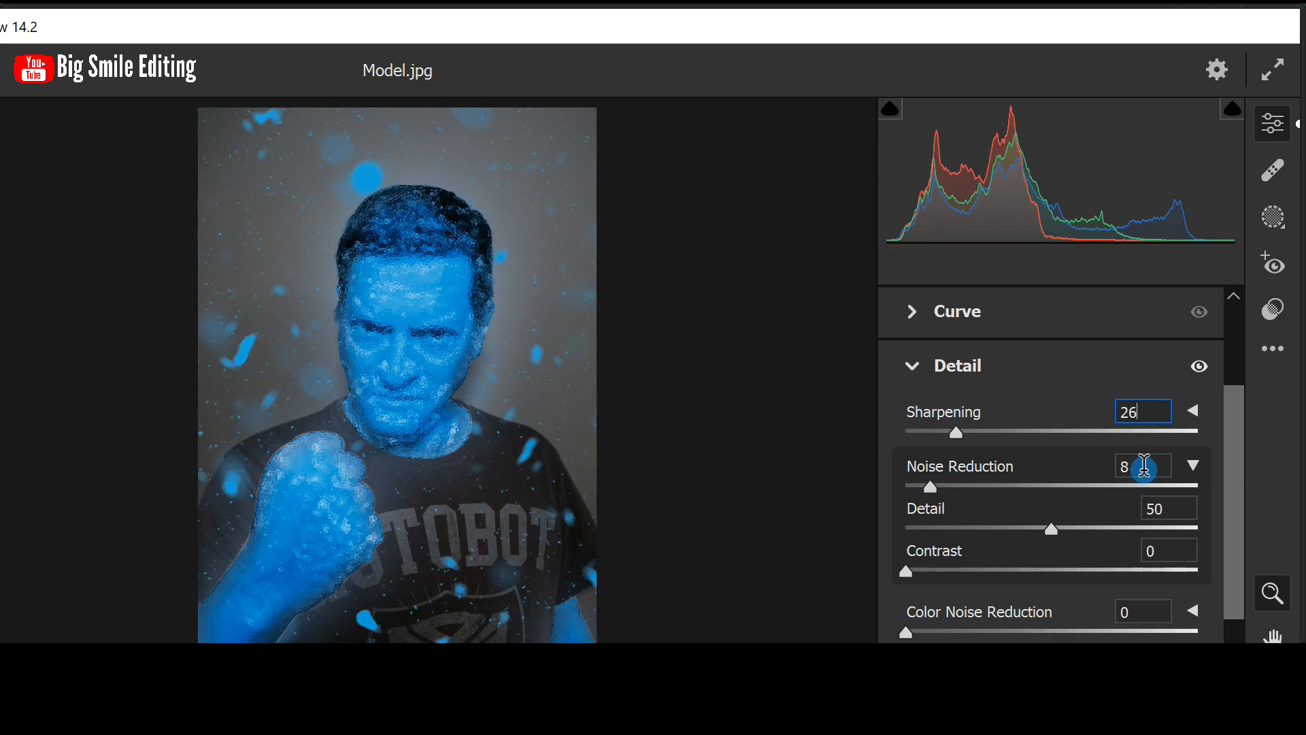
left_click_drag(1068, 528, 993, 530)
left_click(1179, 508)
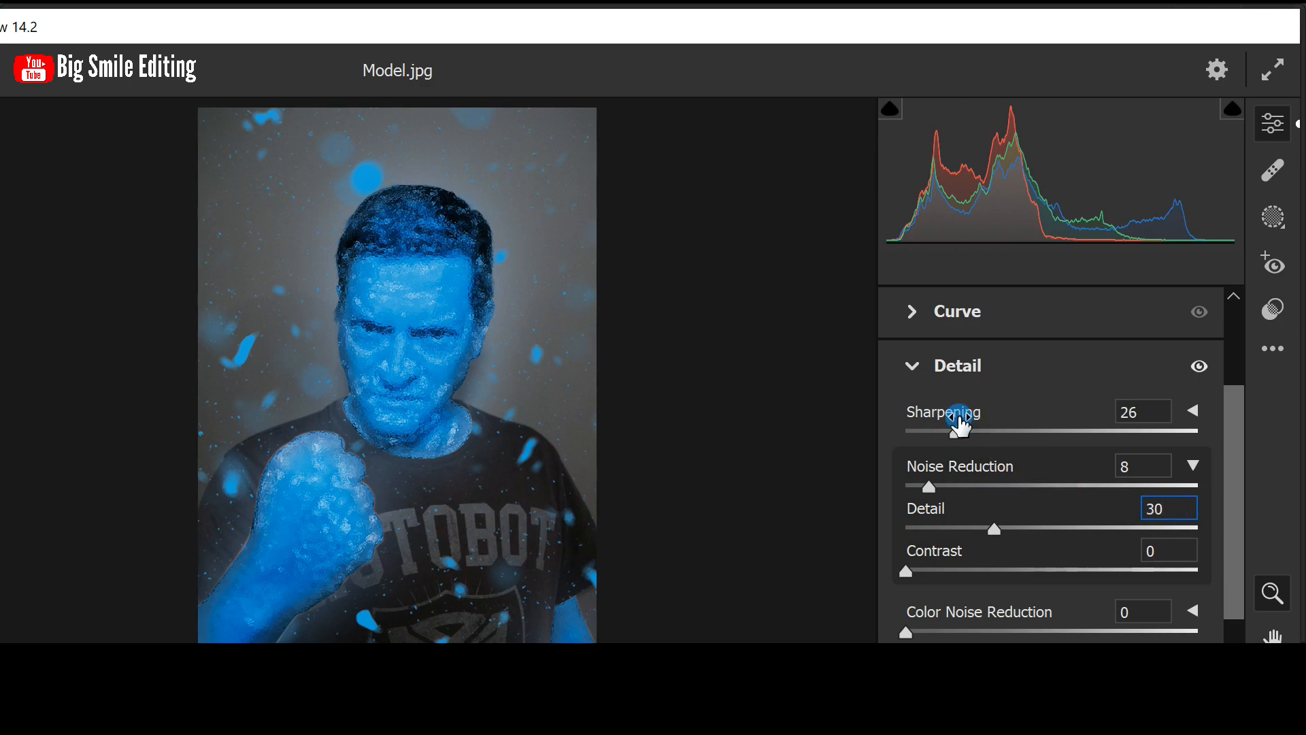
left_click(912, 370)
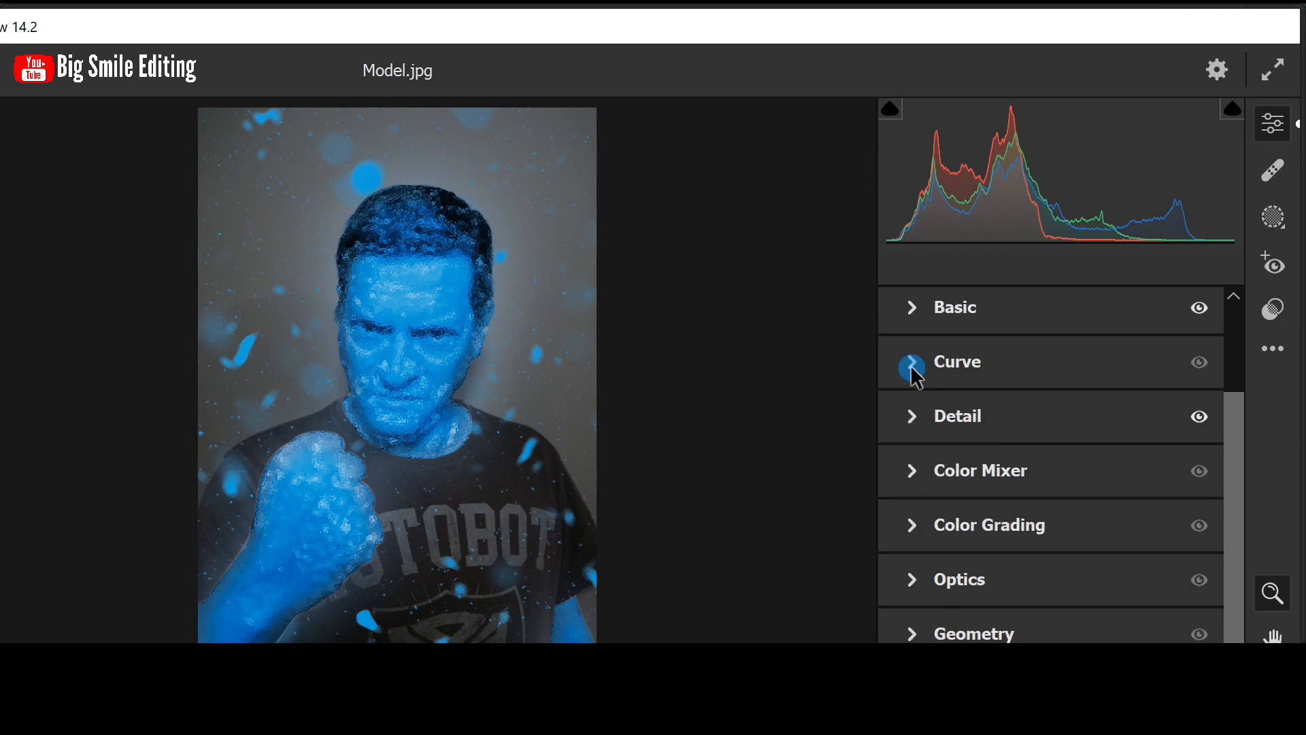
Tint the shadows blue in Color Grading with Hue 220 and Saturation 30
left_click(912, 525)
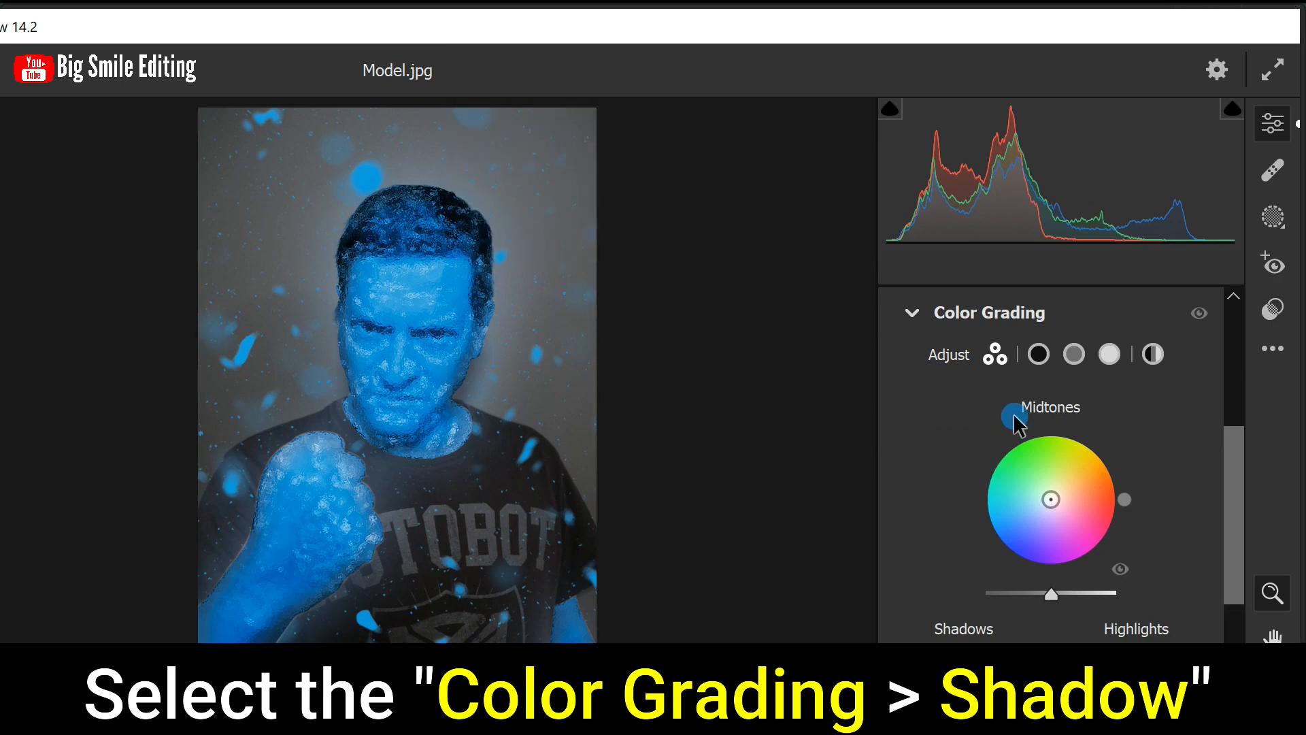
left_click(1040, 354)
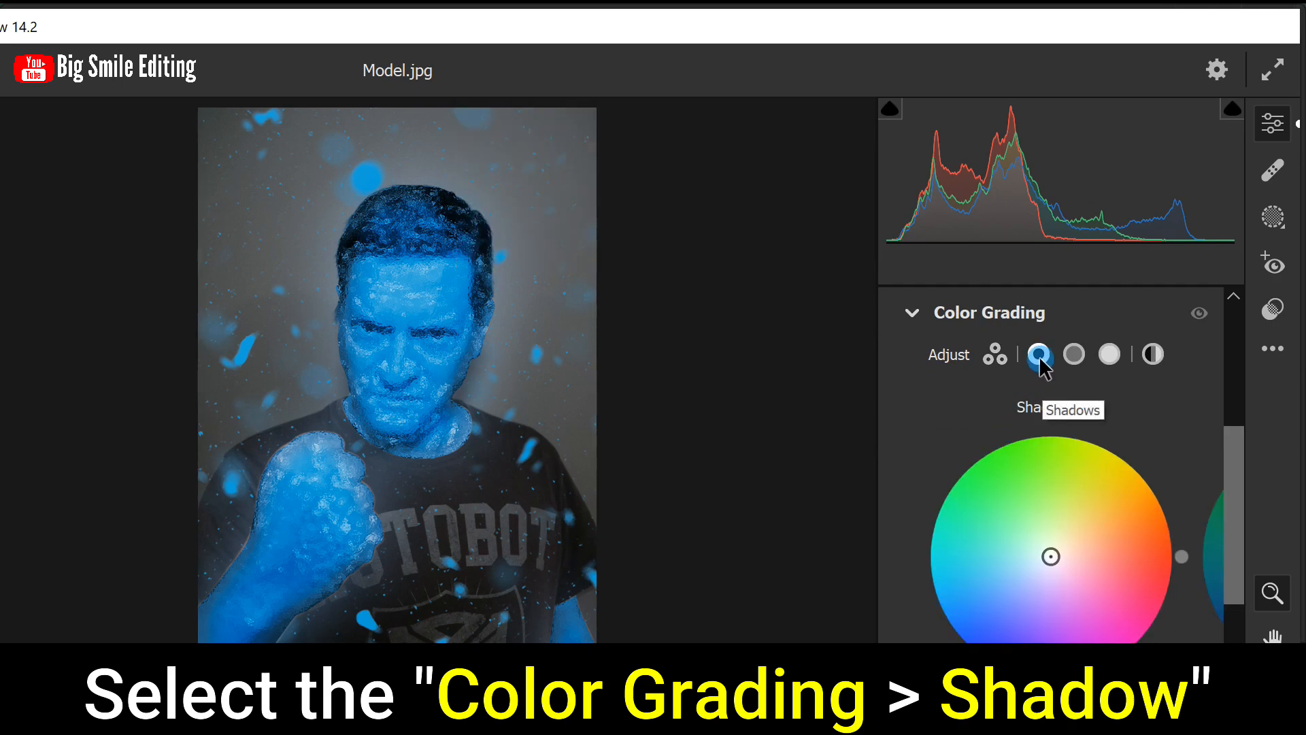
left_click_drag(1225, 431, 1250, 544)
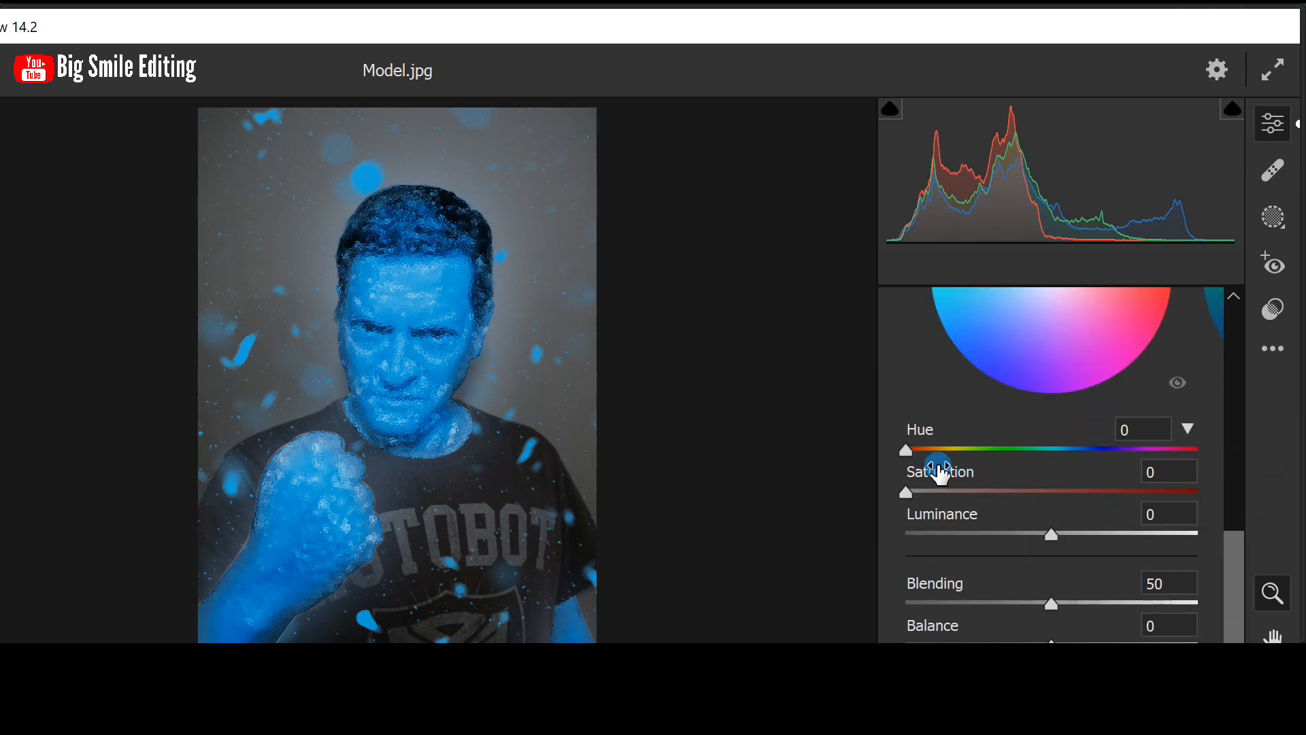
left_click_drag(906, 450, 1083, 450)
left_click(1142, 429)
left_click_drag(906, 492, 991, 496)
left_click(1178, 470)
left_click(1159, 577)
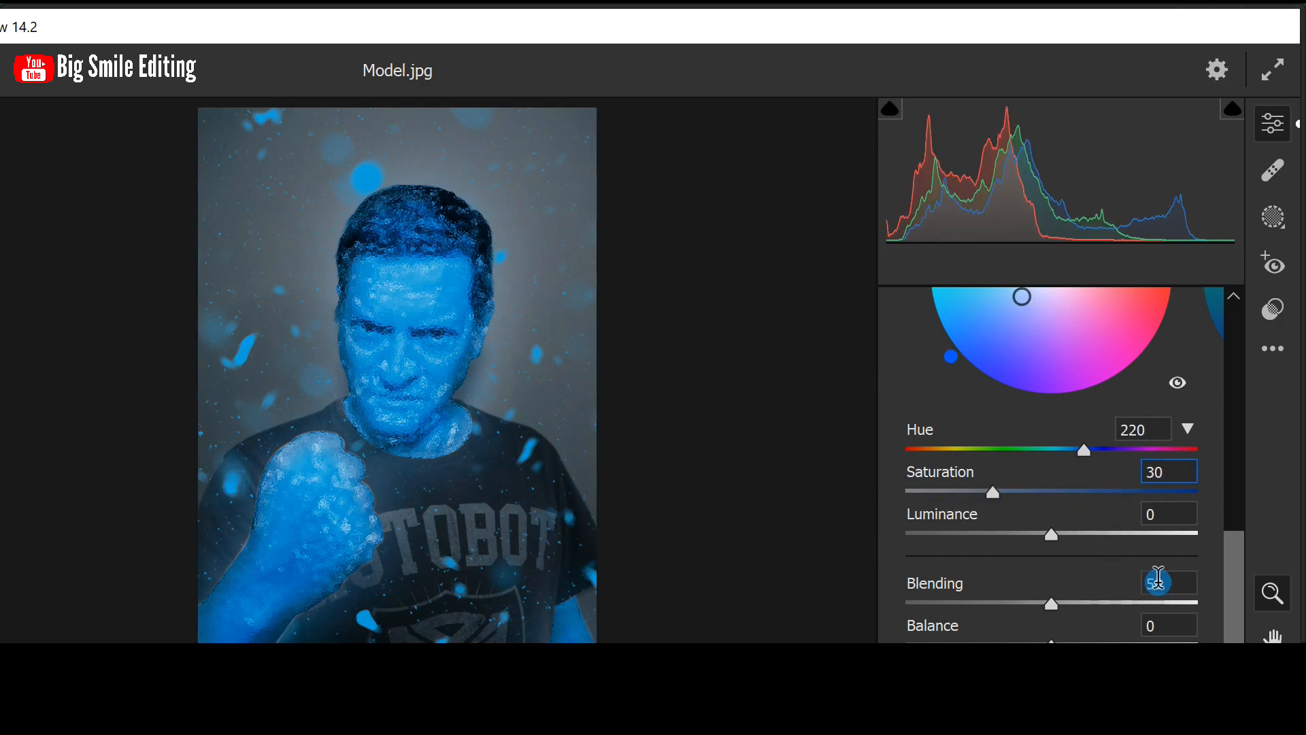
left_click_drag(1230, 612, 1250, 406)
left_click(995, 523)
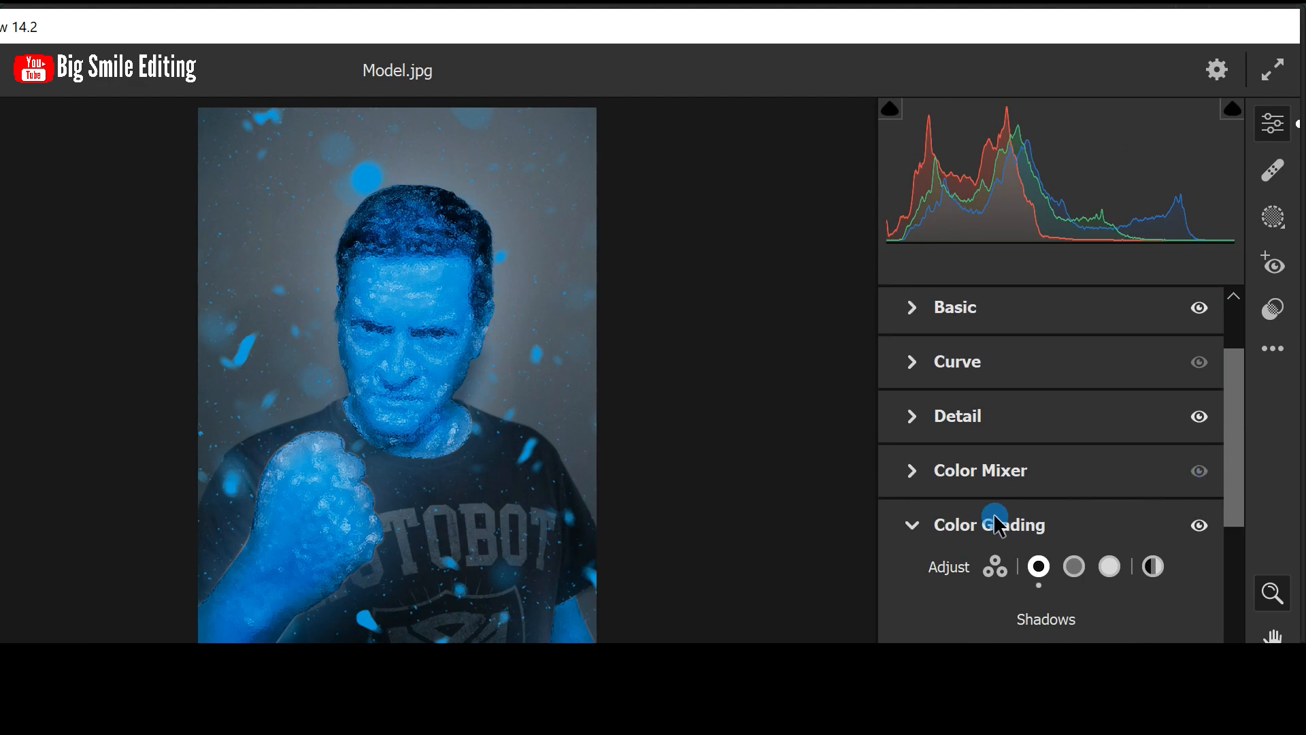
left_click(912, 525)
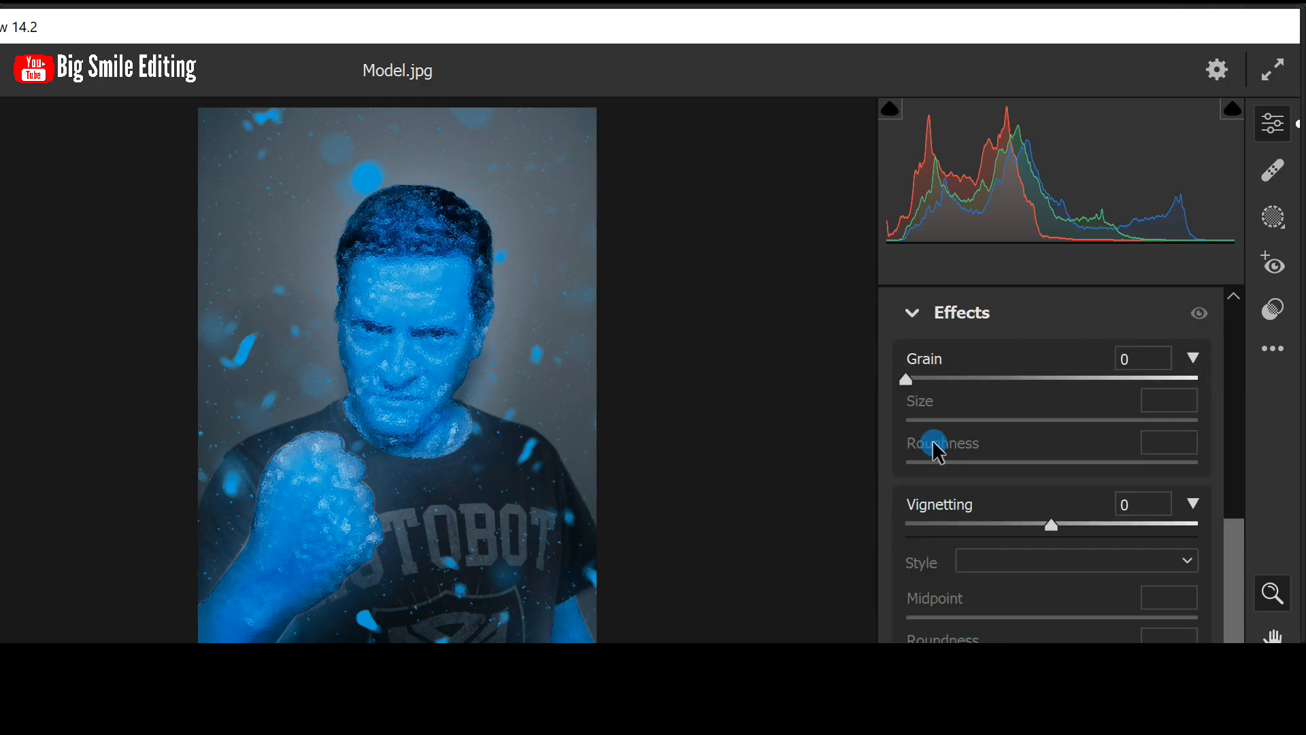
In the Effects adjustments, add film grain with an amount of 20
left_click_drag(914, 379, 966, 388)
left_click(1160, 400)
left_click(1174, 442)
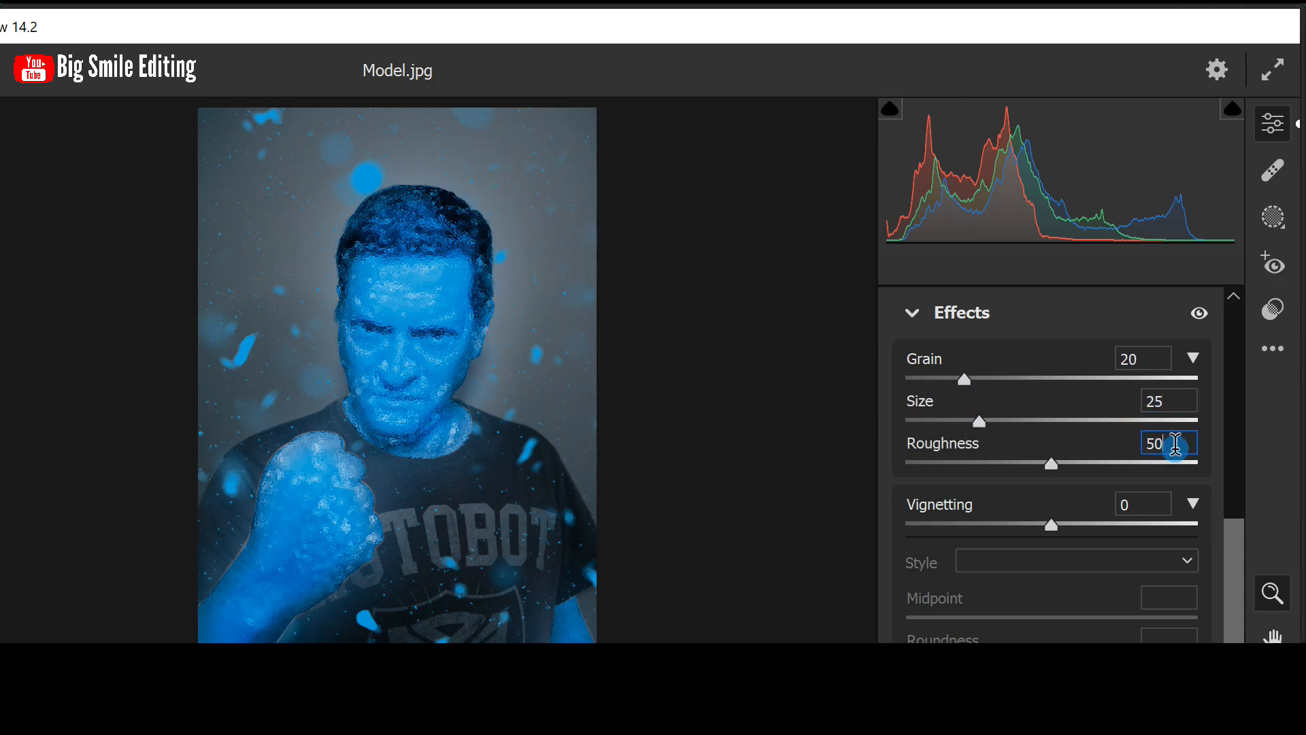
Set Vignetting to -23 with Feather 60 and apply the Camera Raw Filter to Layer 2
left_click_drag(1051, 525, 1011, 525)
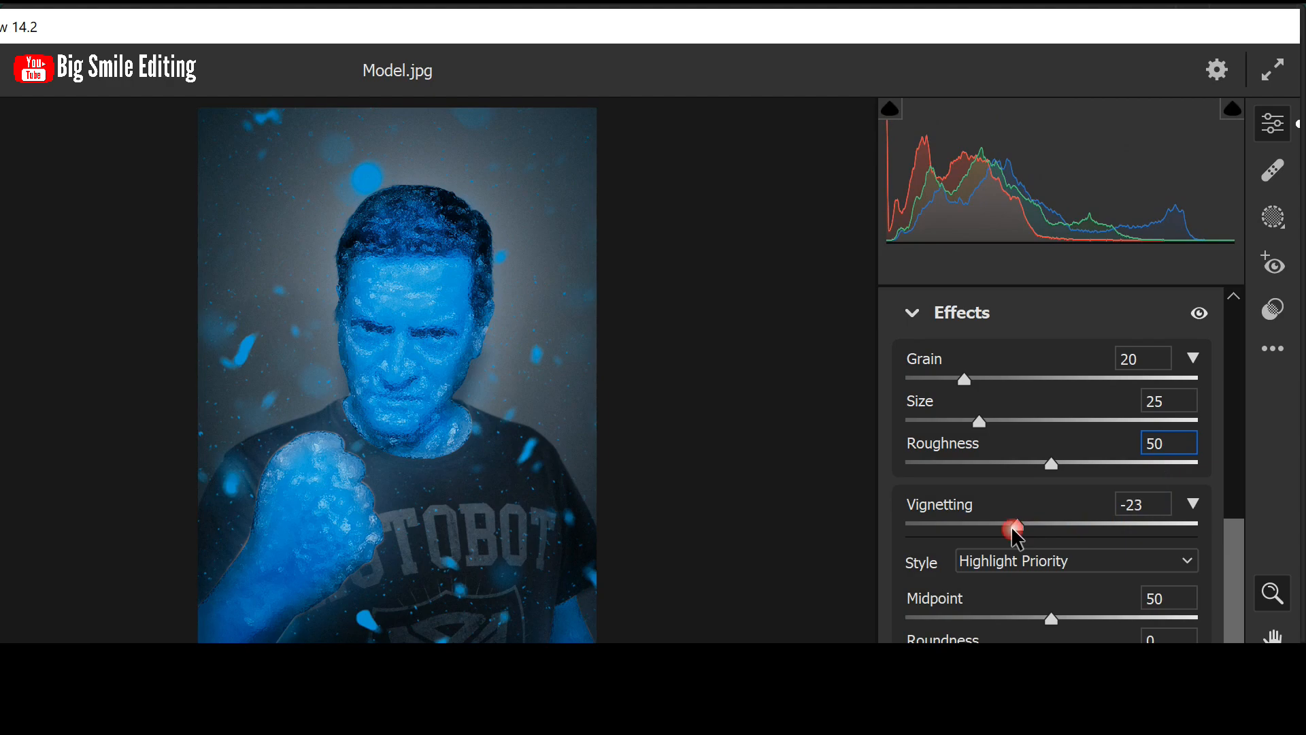
left_click(1141, 508)
scroll(1236, 571, "down", 1)
left_click(1042, 639)
left_click_drag(1060, 639, 1069, 639)
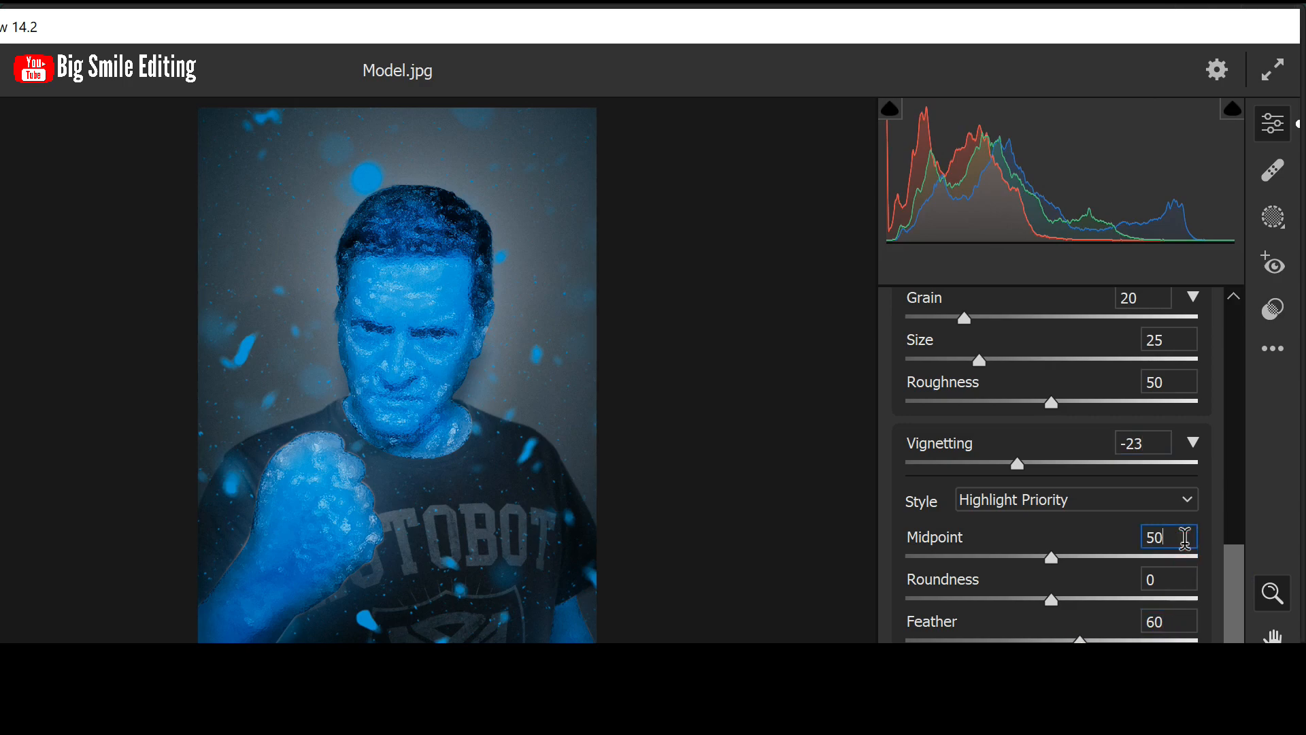
left_click_drag(1225, 600, 1229, 341)
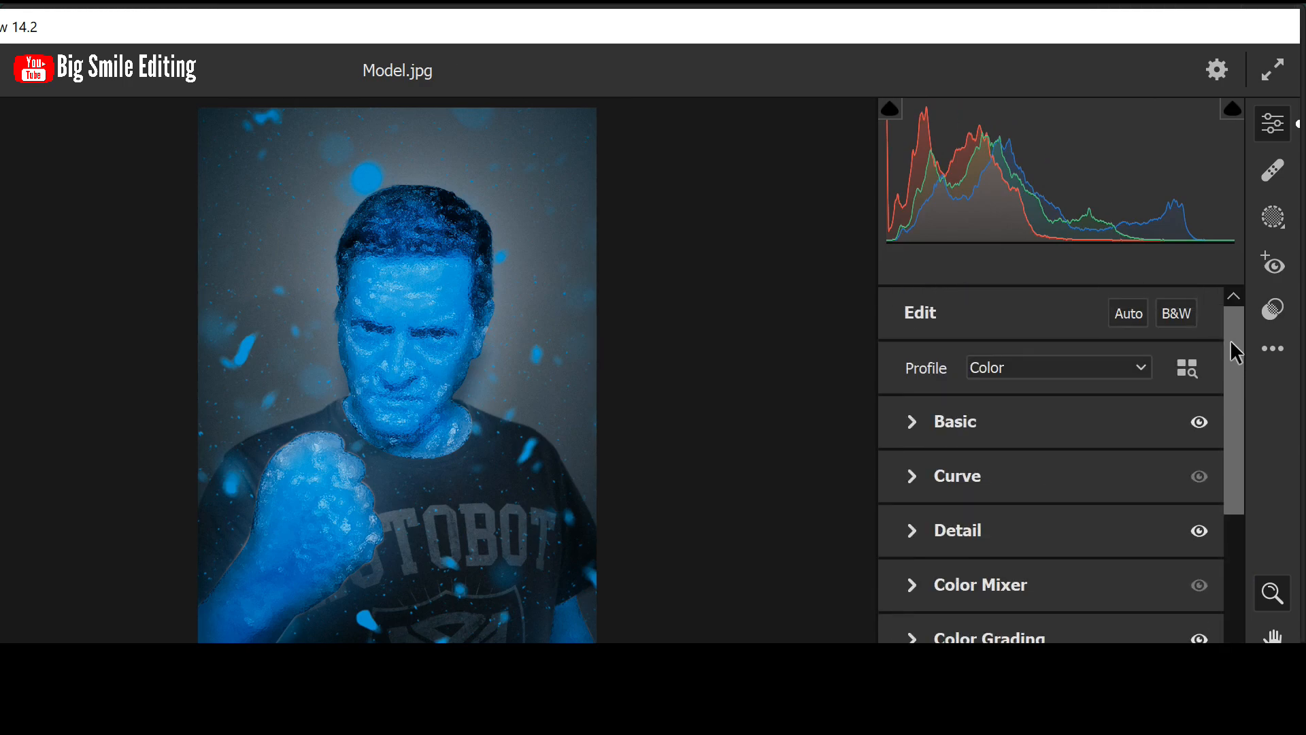
left_click(1221, 393)
key("Return")
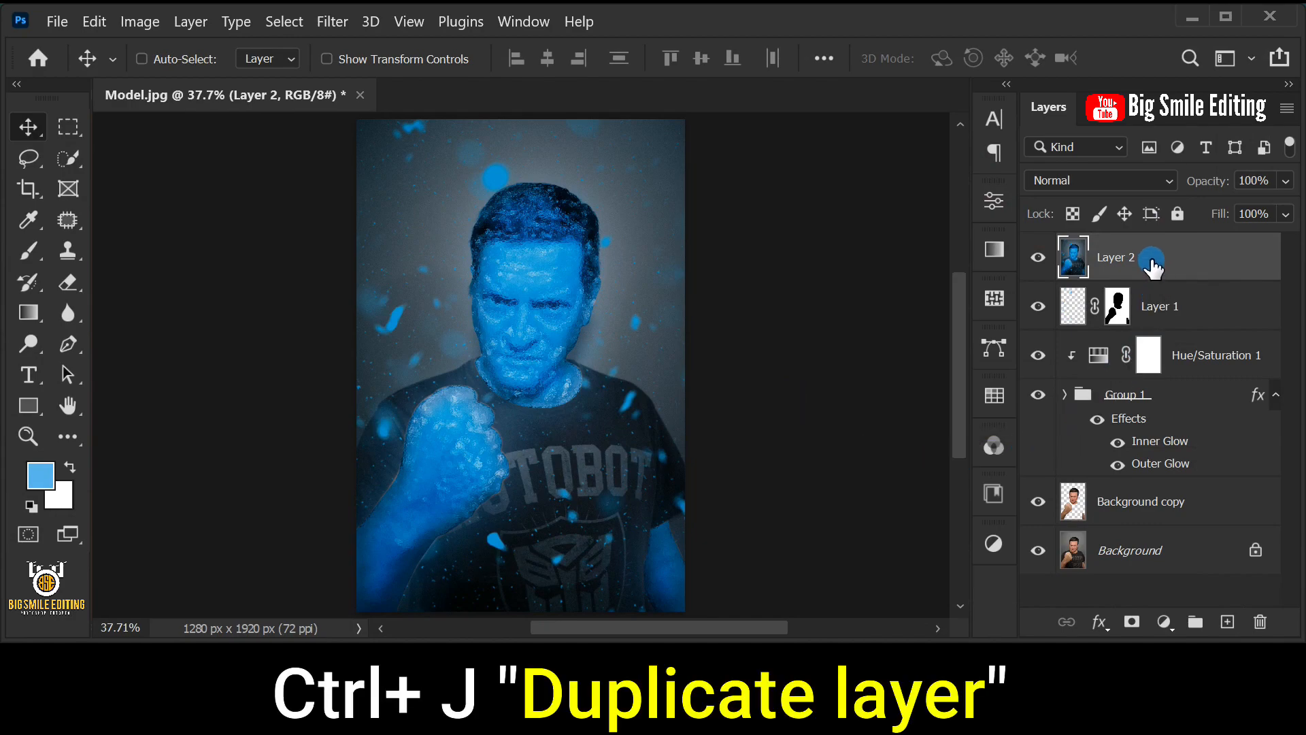
Duplicate Layer 2 and open the copy in the Camera Raw Filter
key("ctrl+j")
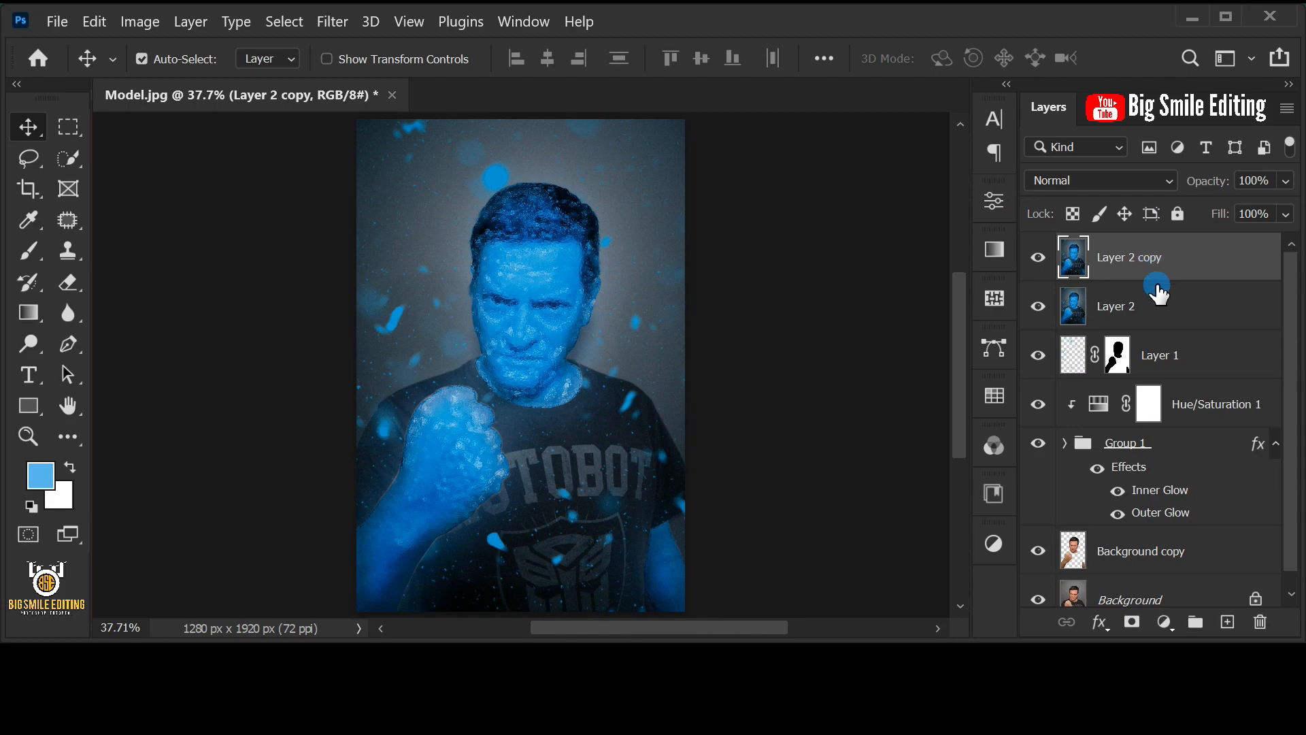
left_click(333, 21)
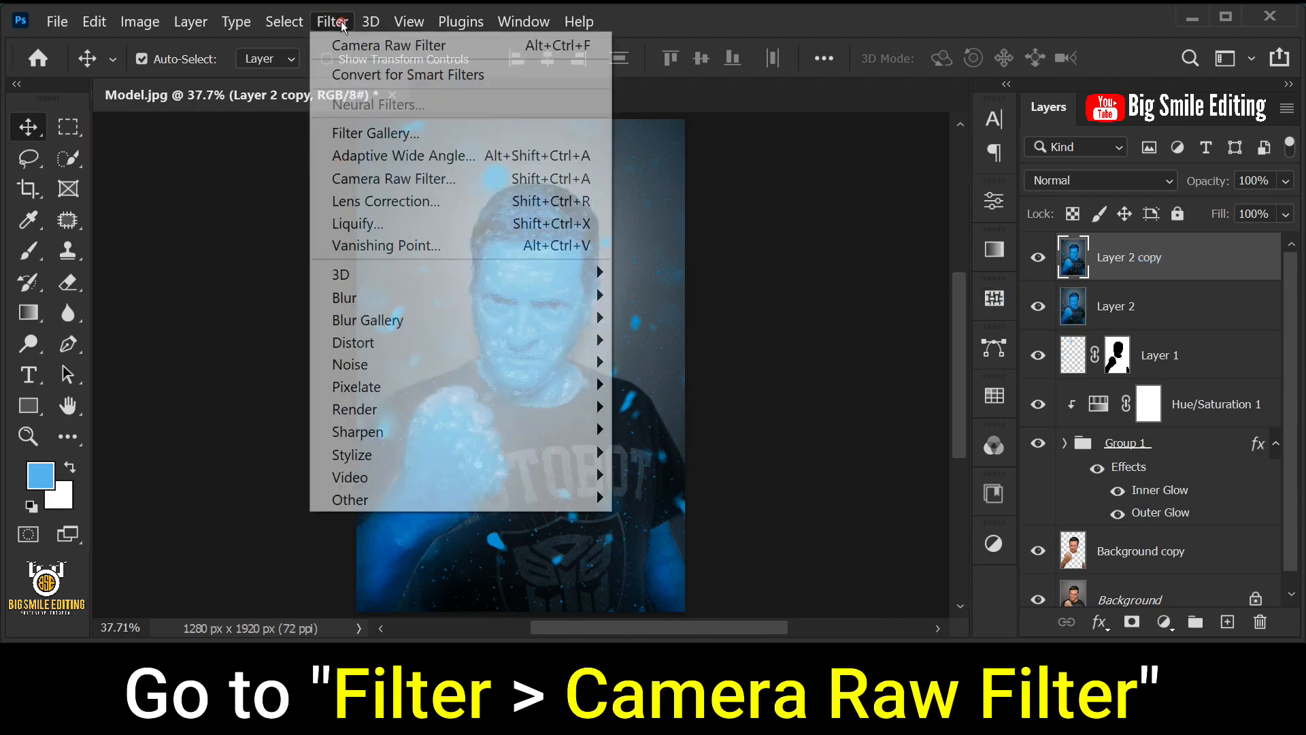
left_click(435, 178)
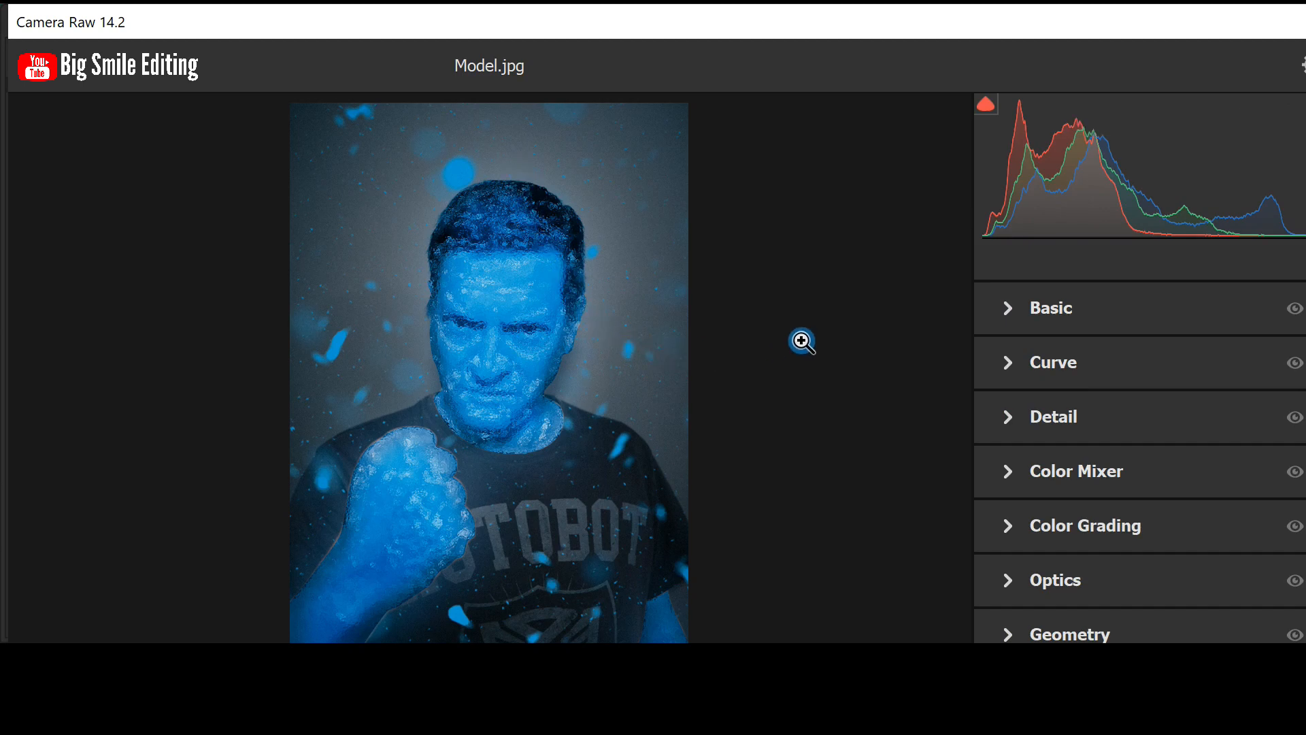
Set the Basic Temperature to -30 and Tint to -15, and apply the filter to the Layer 2 copy
left_click(1009, 308)
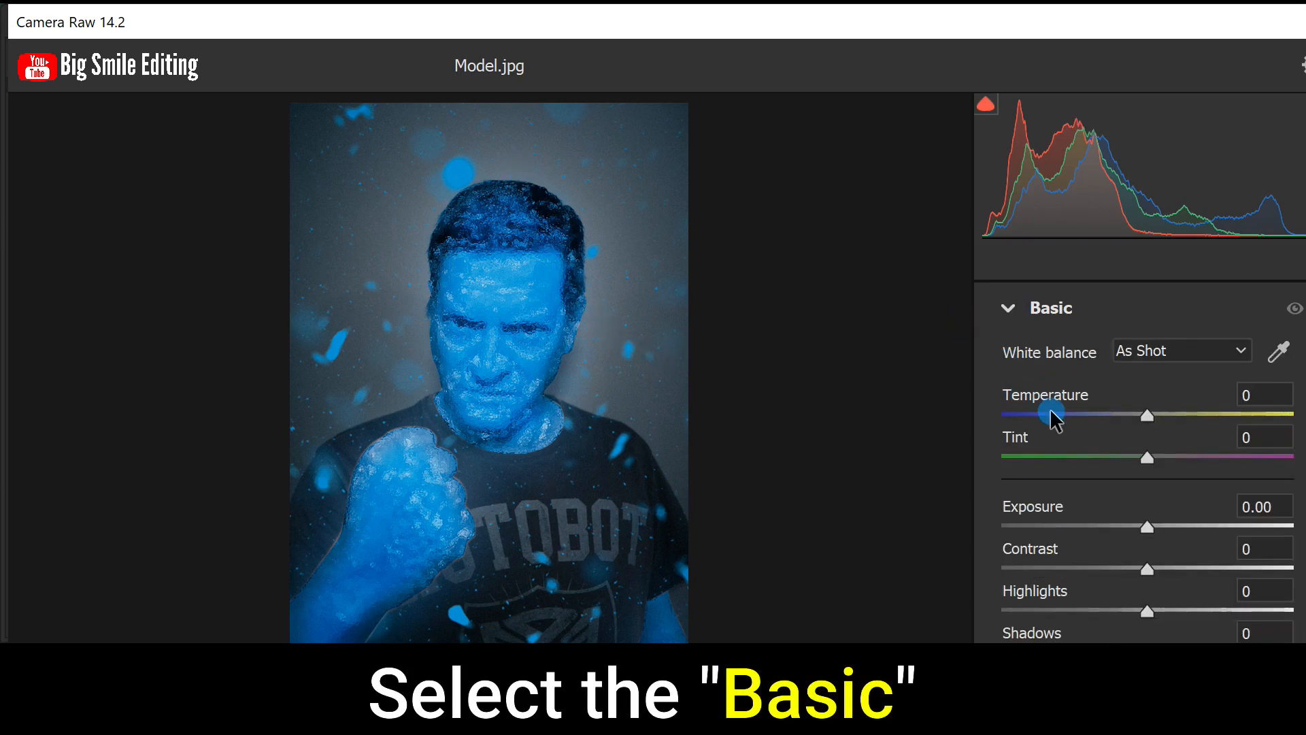
left_click_drag(1146, 418, 1104, 420)
left_click(1271, 394)
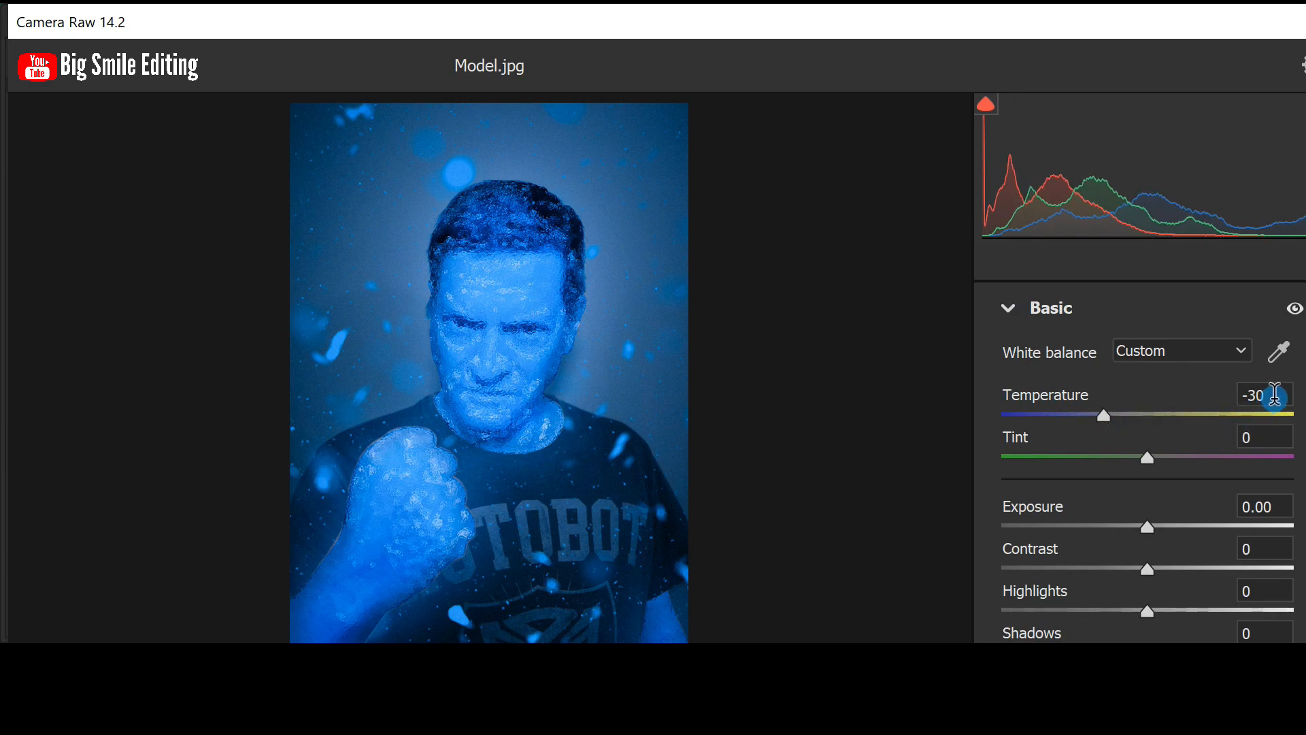
left_click_drag(1148, 459, 1125, 459)
left_click(1284, 435)
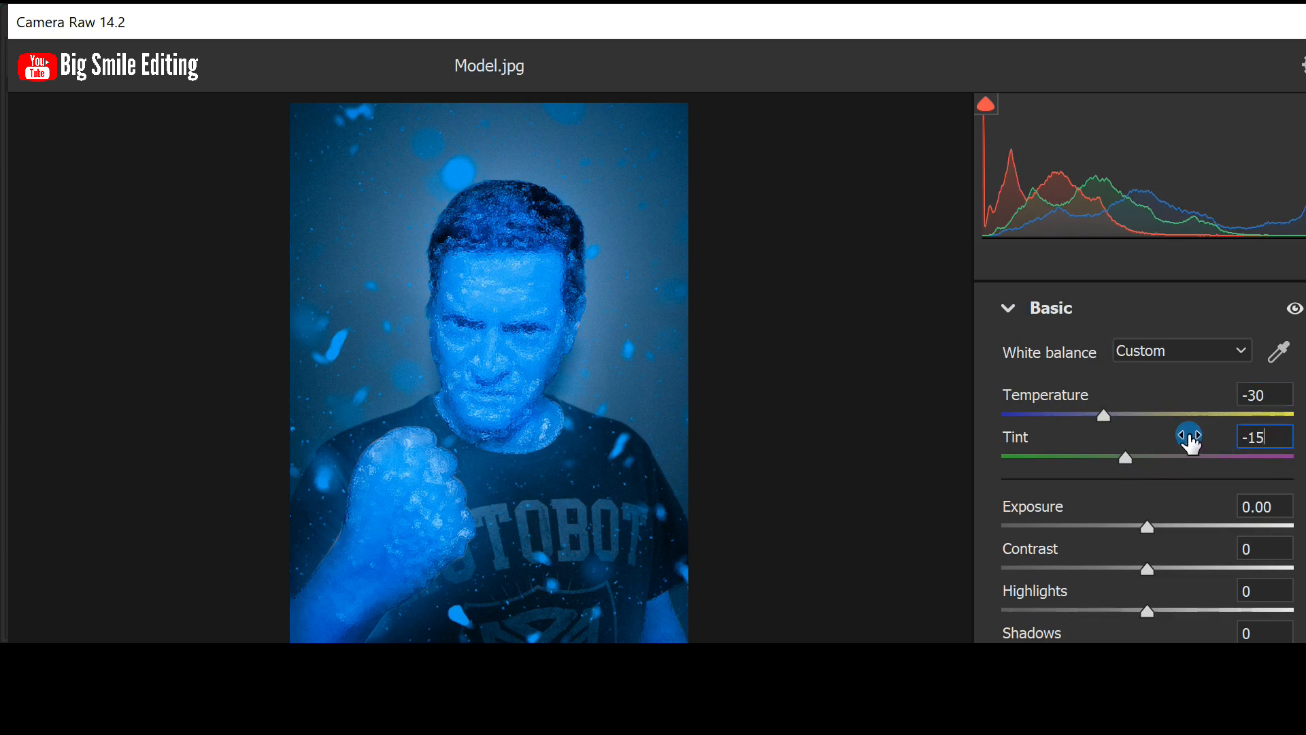
left_click(1009, 309)
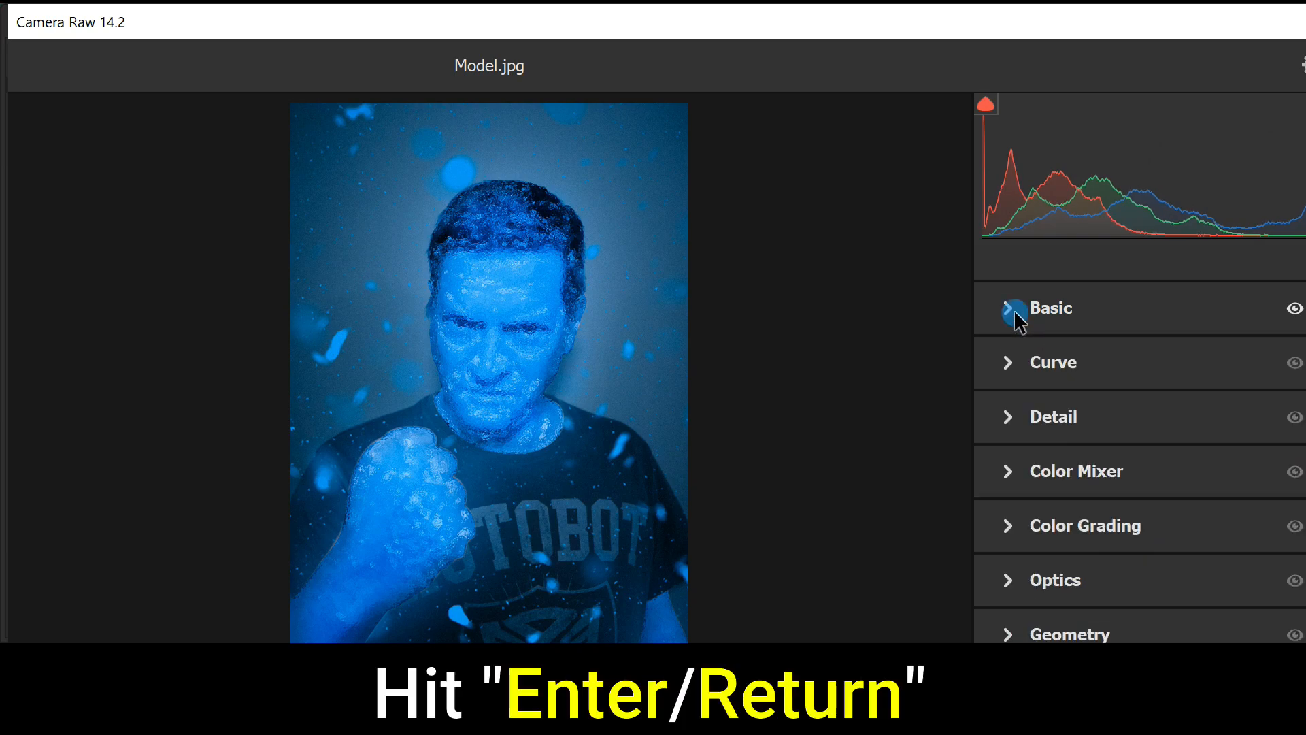
key("Return")
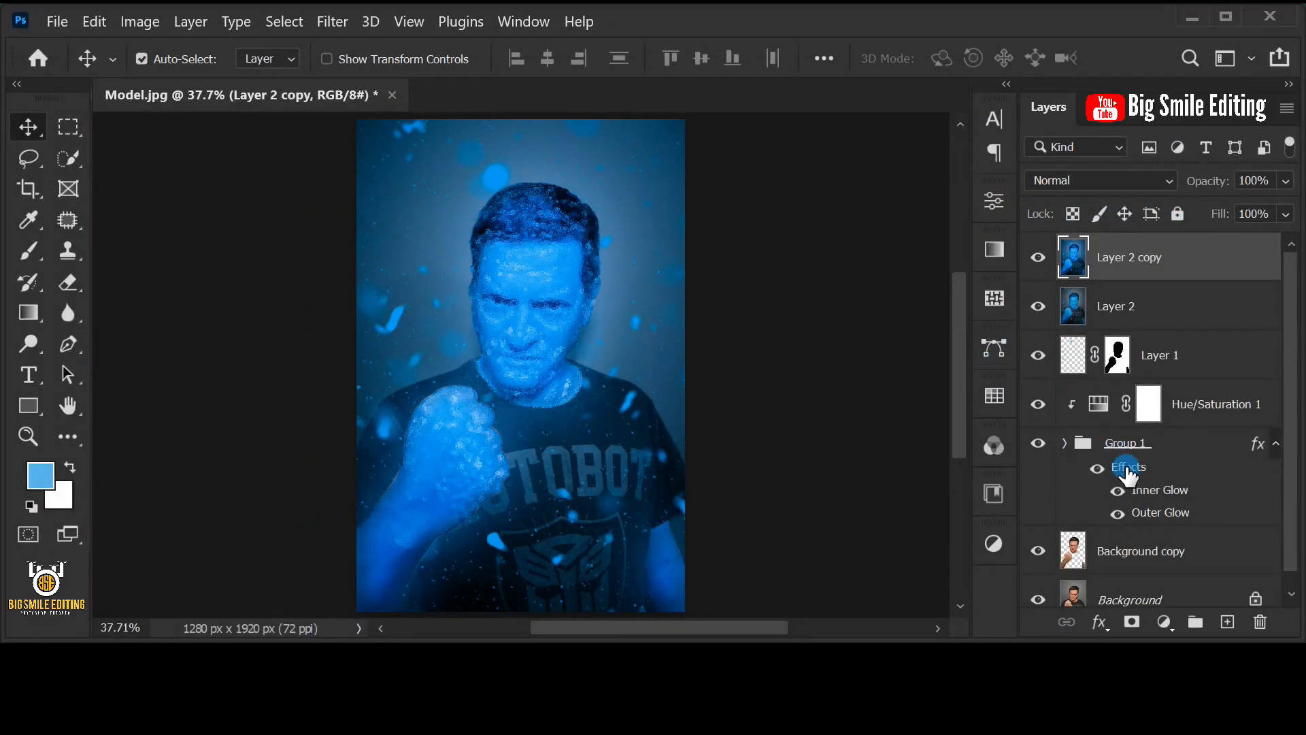
Add a layer mask to Layer 2 copy, invert it to black, and set the foreground color to white (ffffff)
left_click(1132, 622)
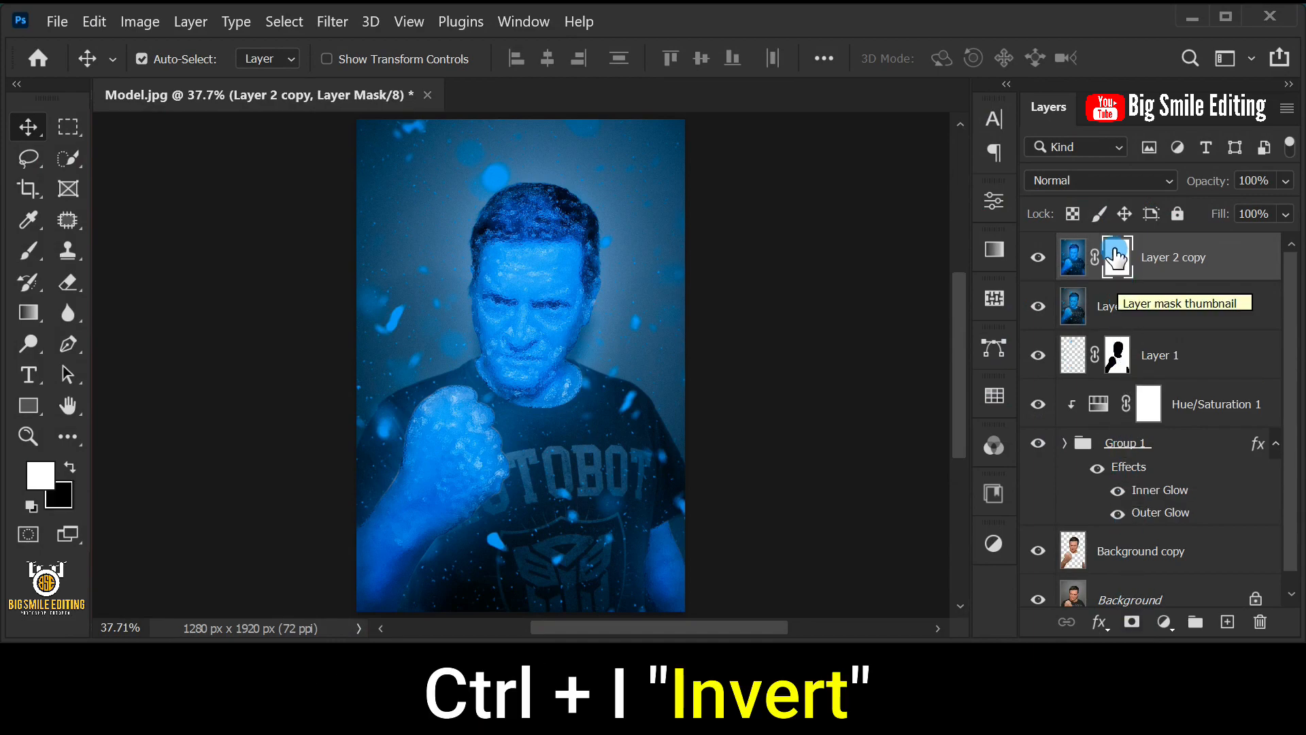
key("ctrl+i")
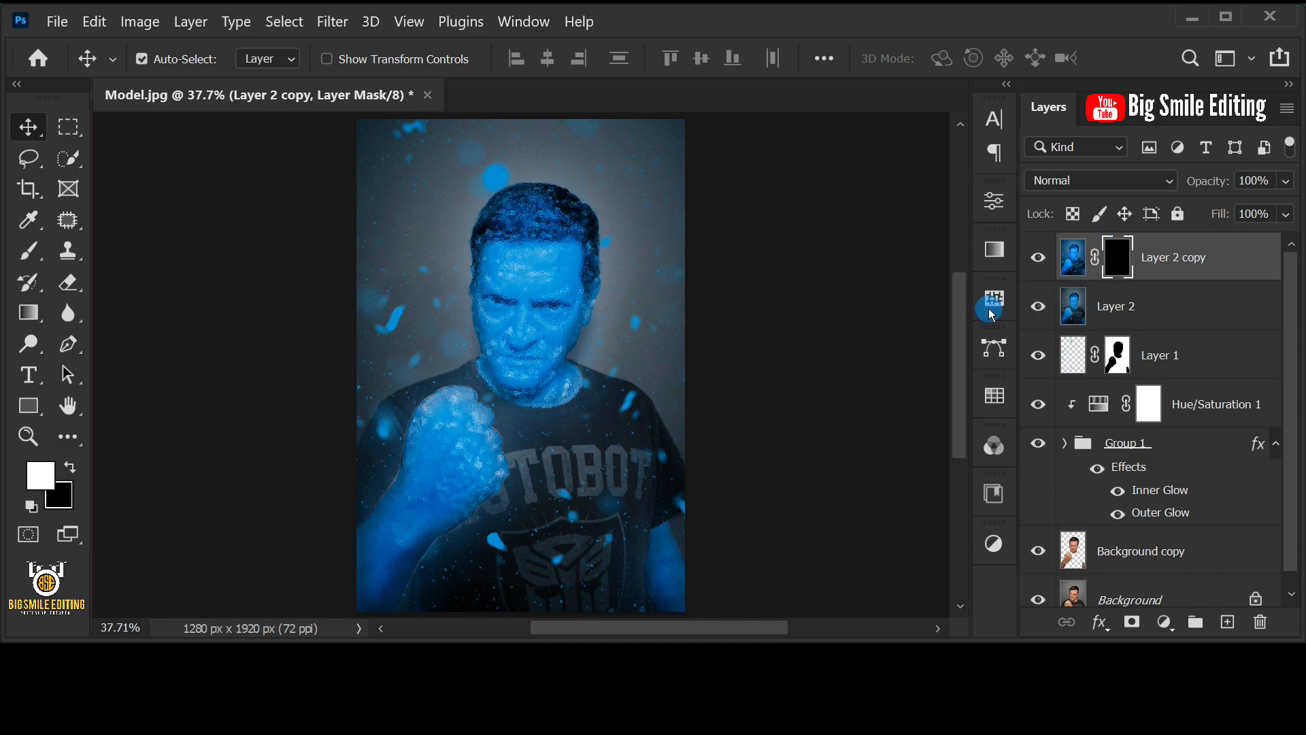
left_click(45, 474)
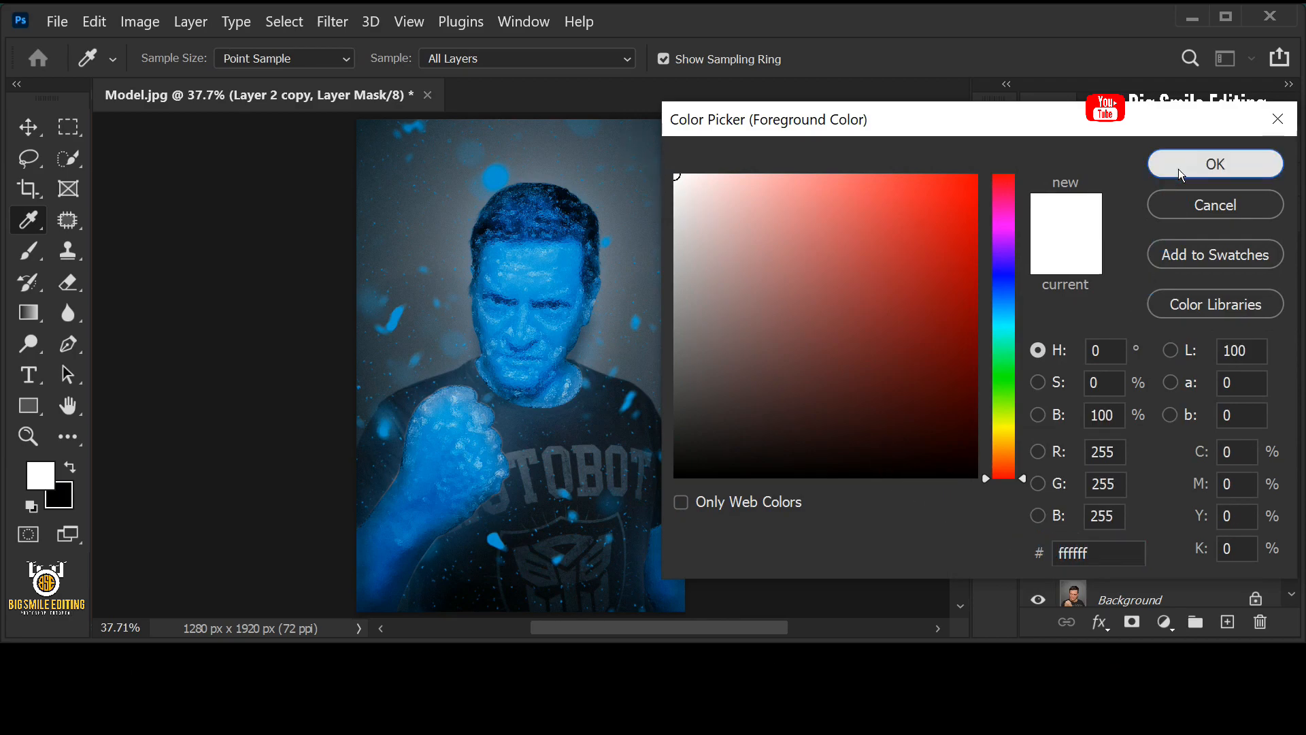
left_click(1213, 163)
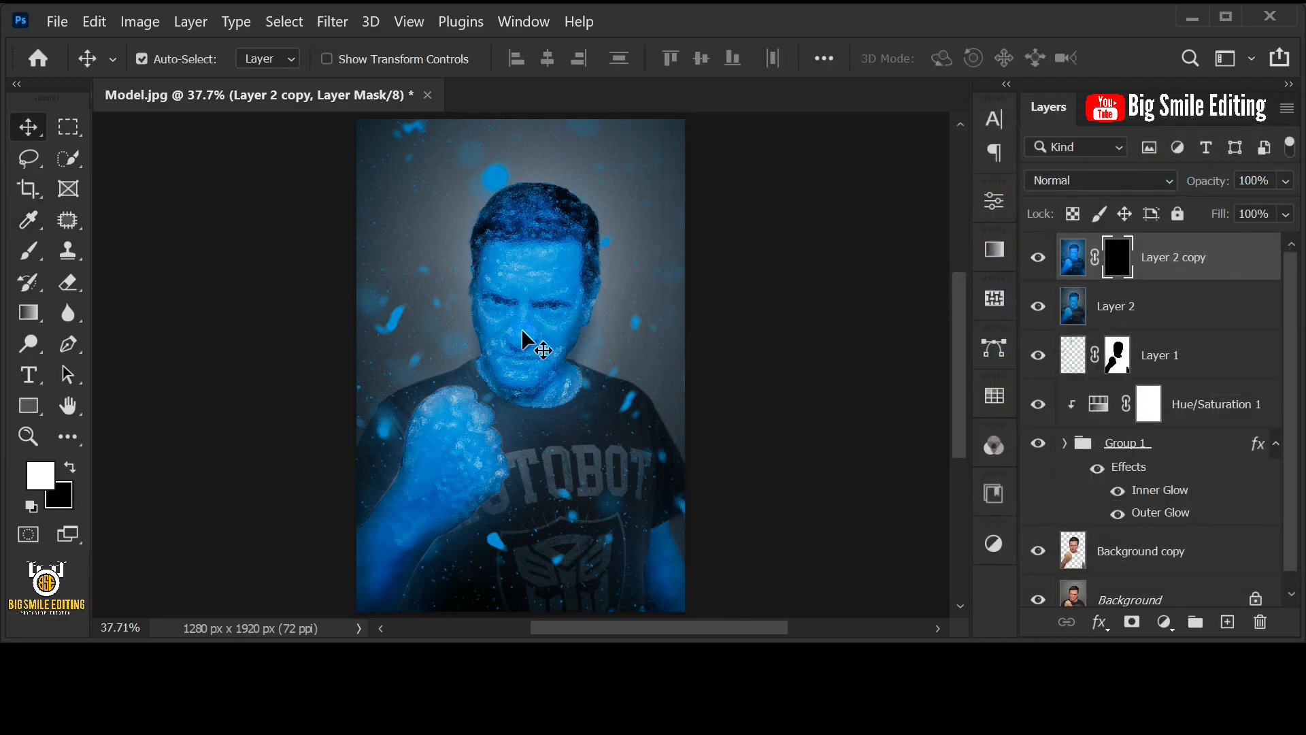
Set up the Brush tool with the Soft Round preset from General Brushes, keeping opacity and flow at 100%
right_click(29, 250)
left_click(117, 251)
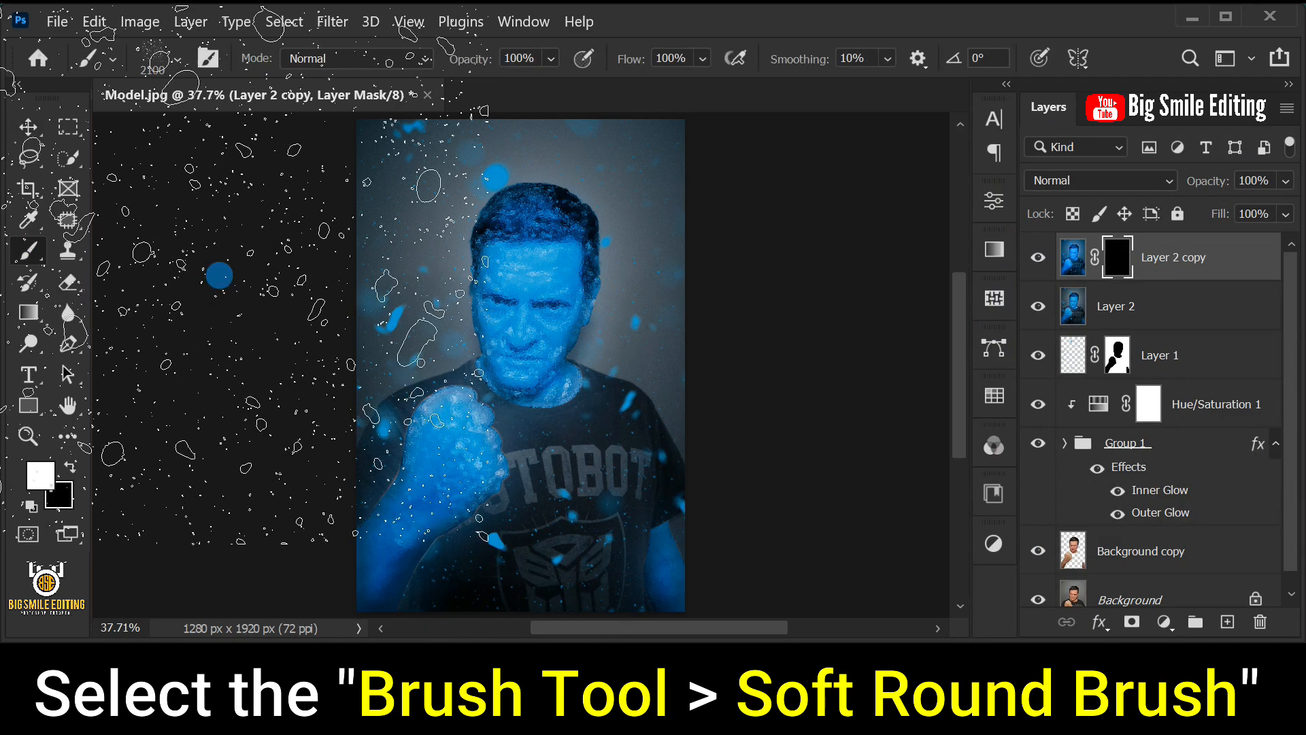
right_click(516, 275)
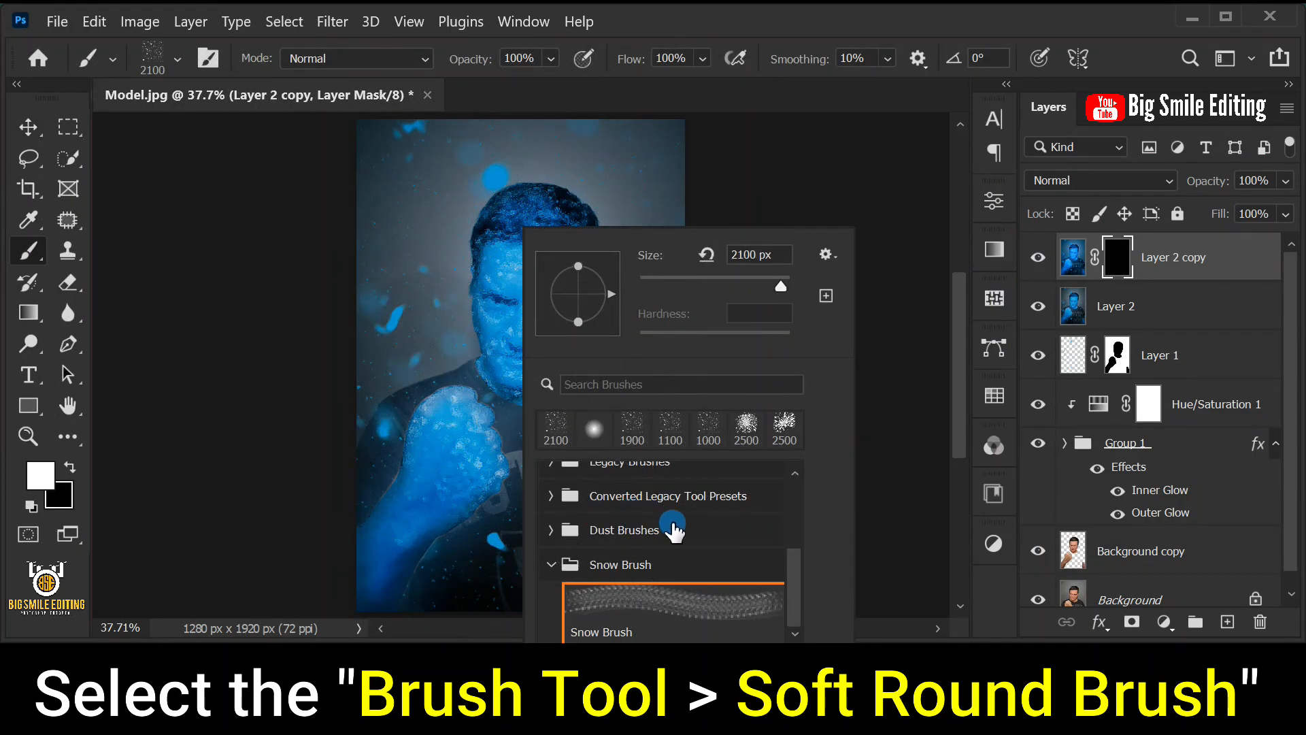
left_click_drag(791, 567, 795, 474)
left_click(553, 478)
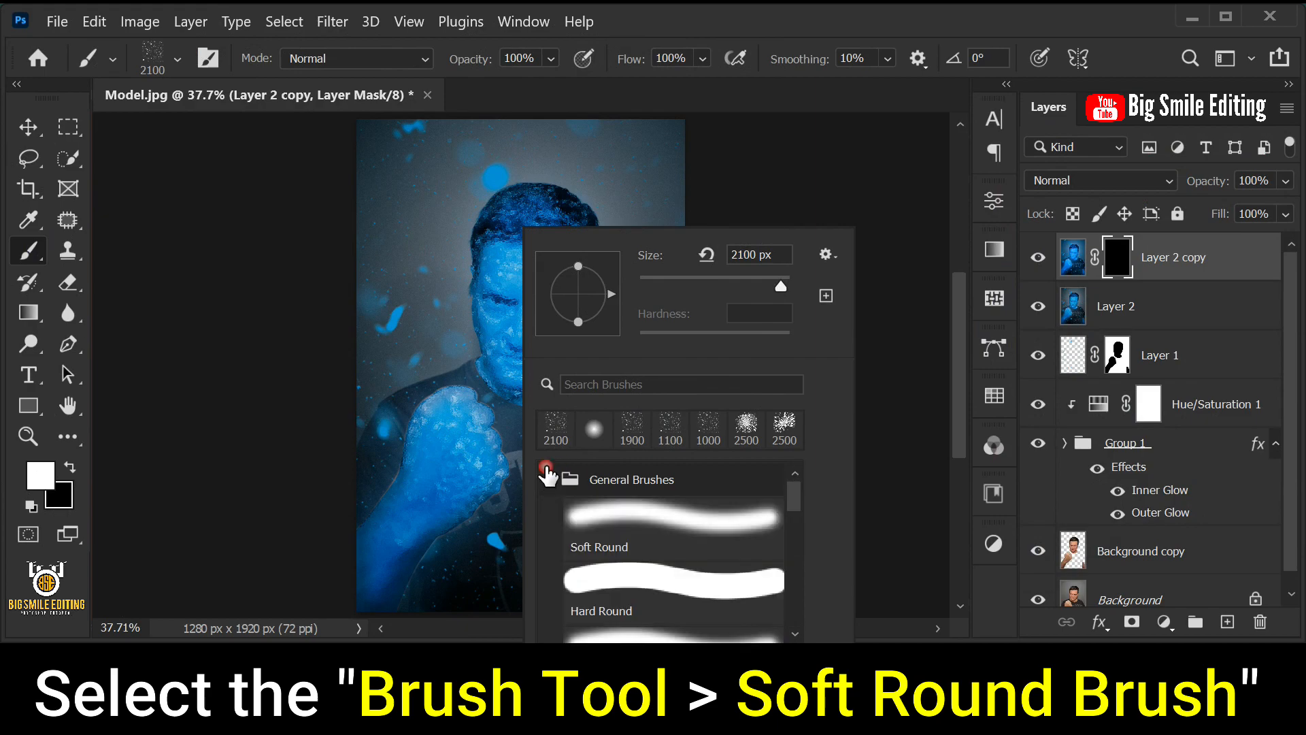
double_click(646, 521)
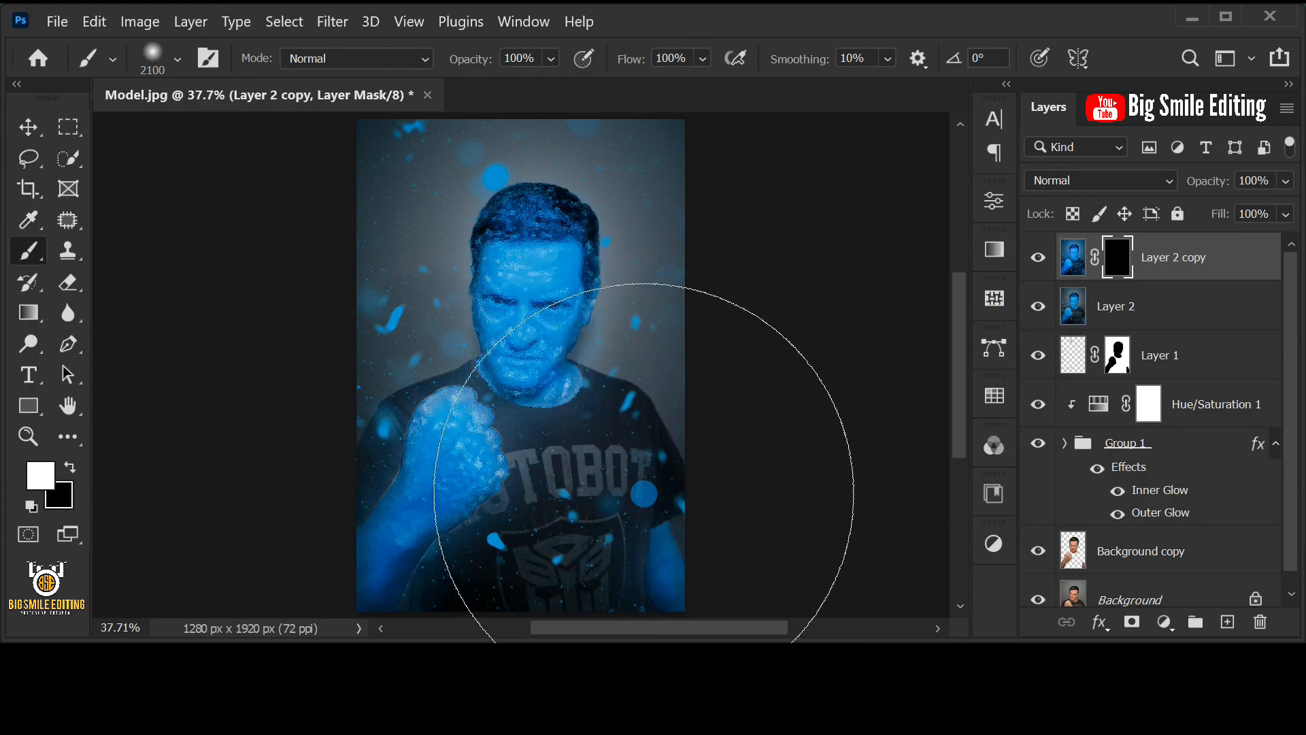
left_click(550, 60)
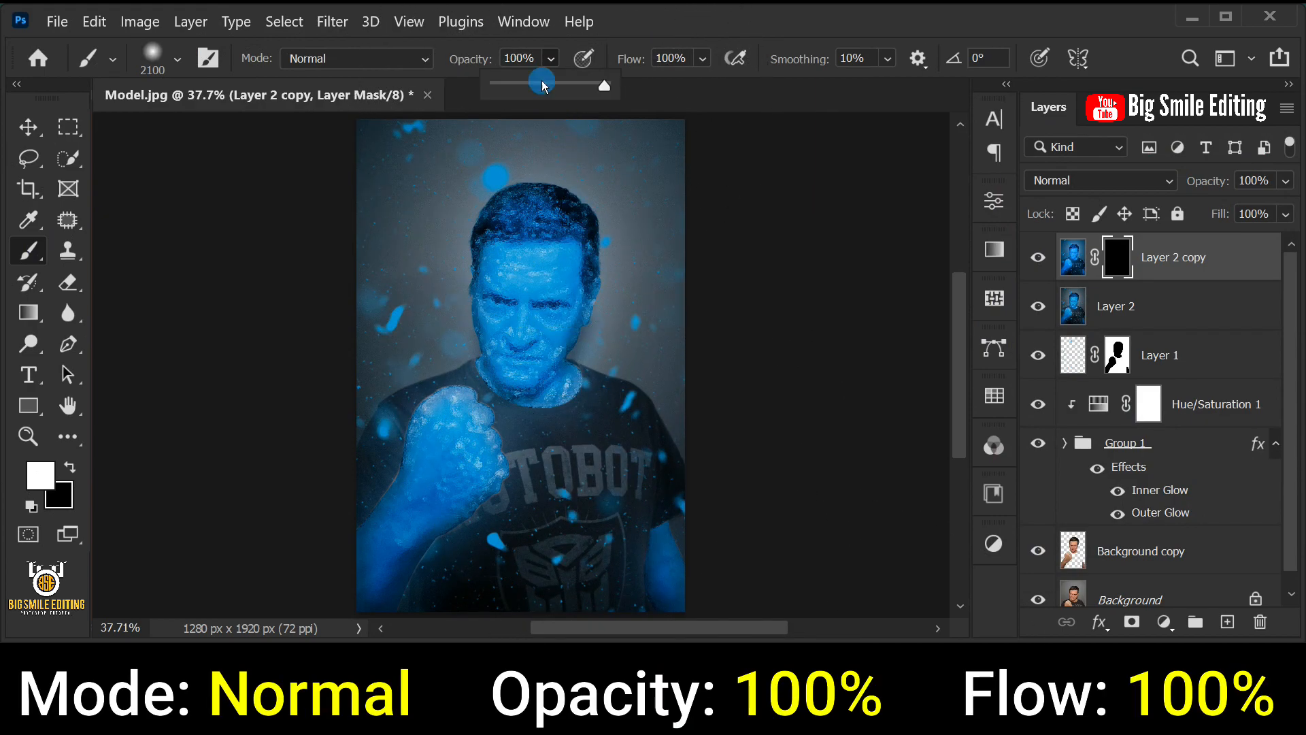
left_click(704, 58)
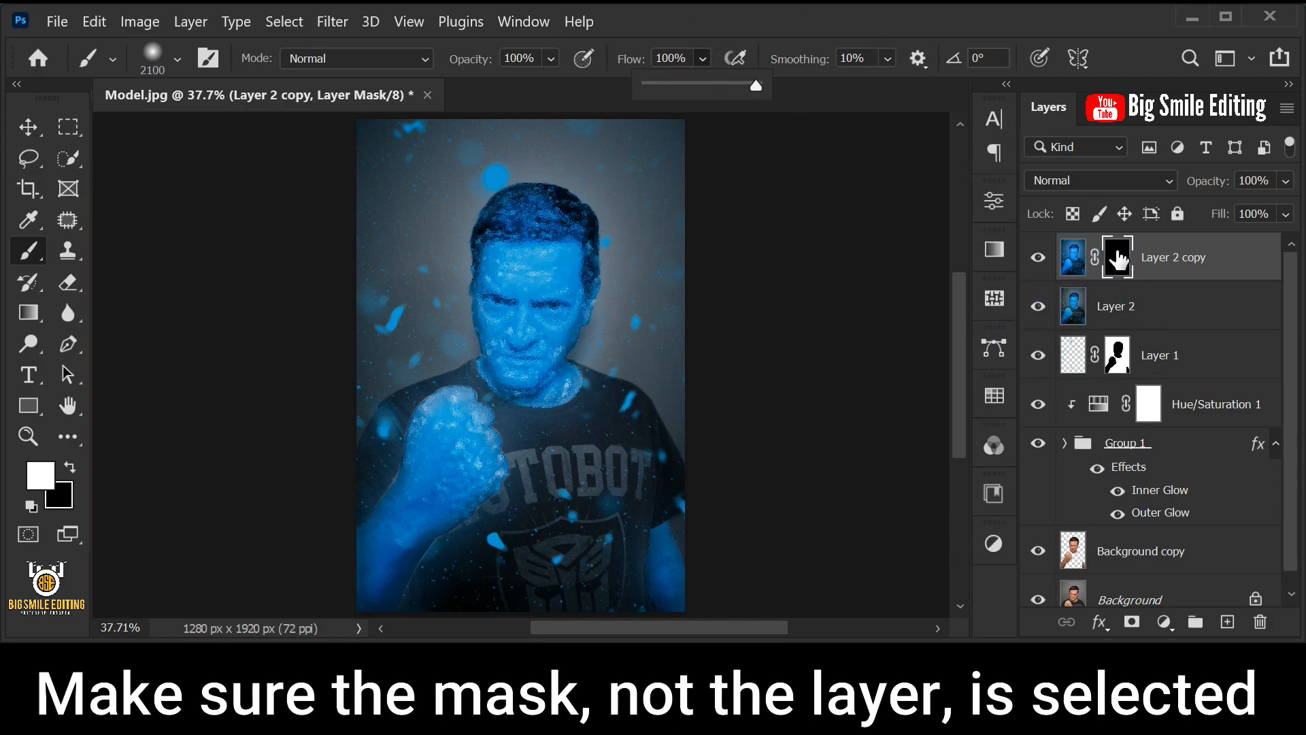
Paint white on the Layer 2 copy mask over the man's head, neck, fist and both arms with a 200 px brush
left_click(1117, 258)
key("bracketleft")
key("bracketleft")
key("bracketleft")
key("bracketleft")
key("bracketleft")
key("bracketleft")
key("bracketleft")
key("bracketleft")
key("bracketleft")
key("bracketleft")
key("bracketleft")
key("bracketleft")
key("bracketleft")
key("bracketleft")
key("bracketleft")
key("bracketleft")
key("bracketleft")
key("bracketleft")
key("bracketleft")
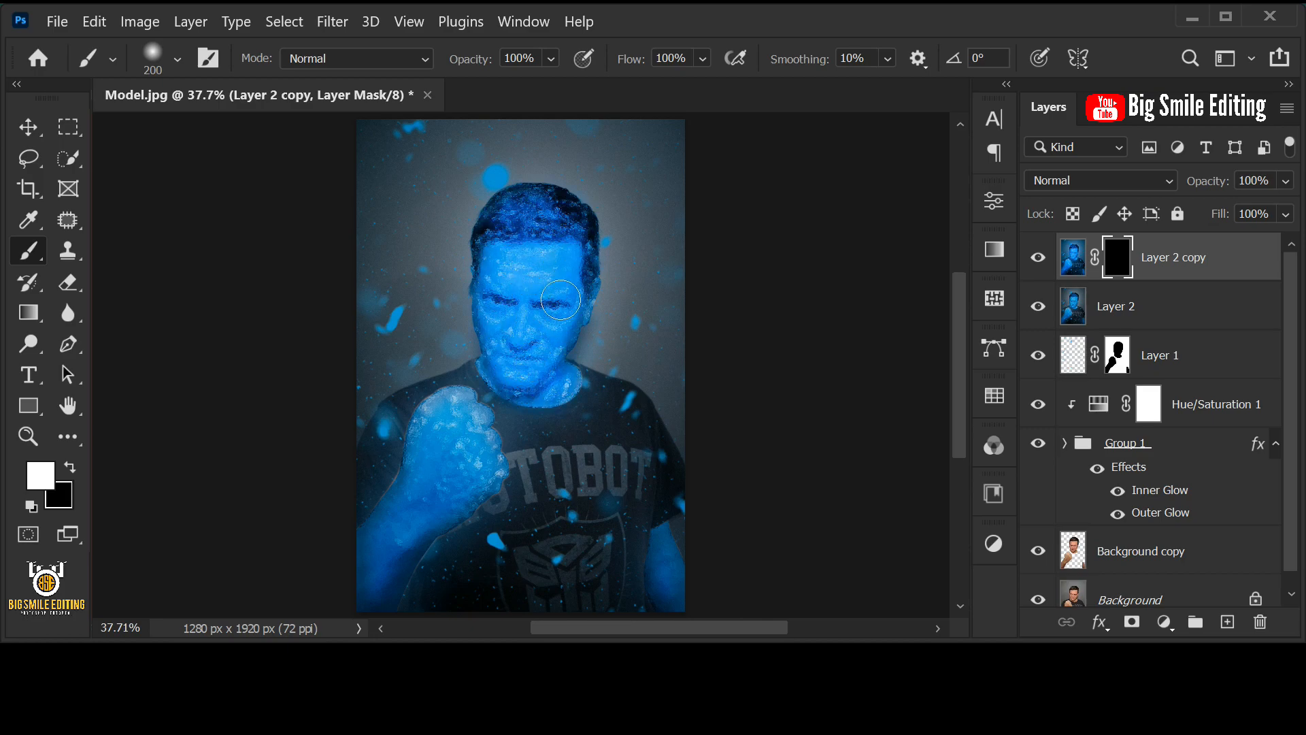
mouse_move(542, 386)
left_mouse_down()
mouse_move(486, 464)
mouse_move(432, 482)
mouse_move(377, 594)
left_mouse_up()
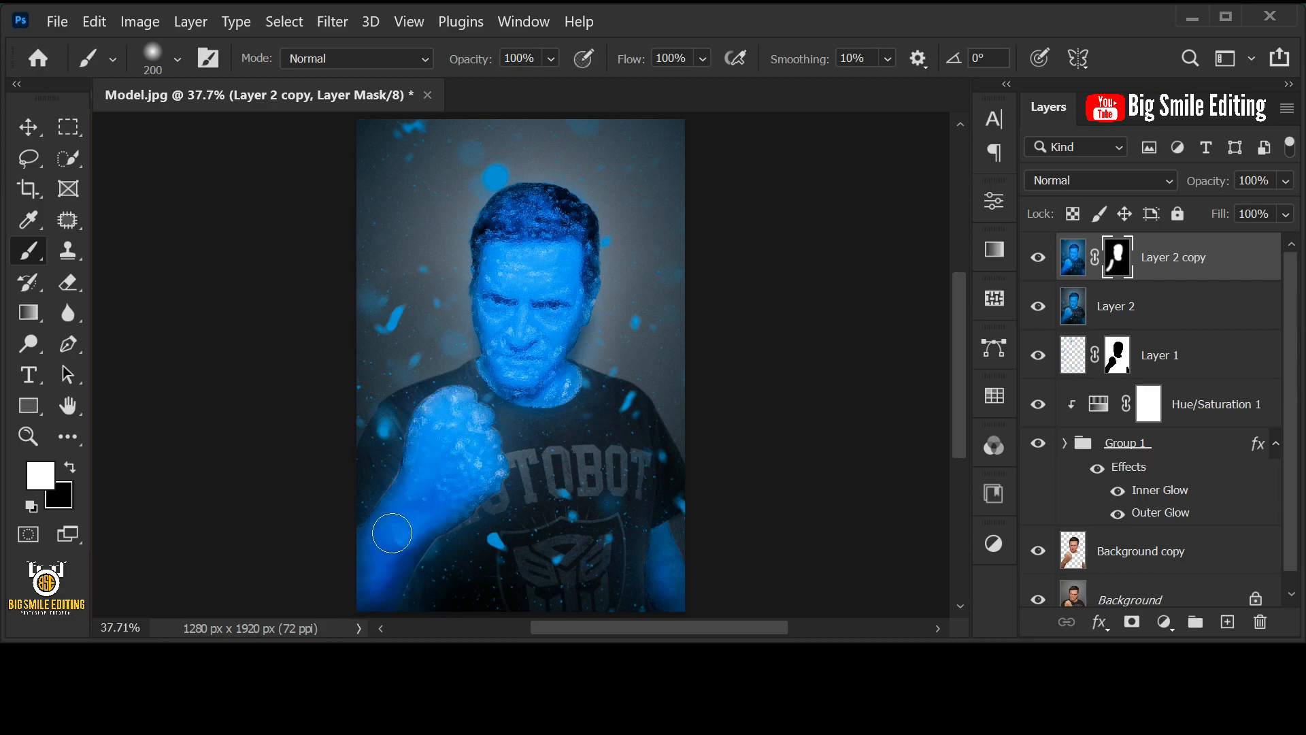
left_click_drag(667, 563, 683, 617)
left_click_drag(532, 259, 510, 332)
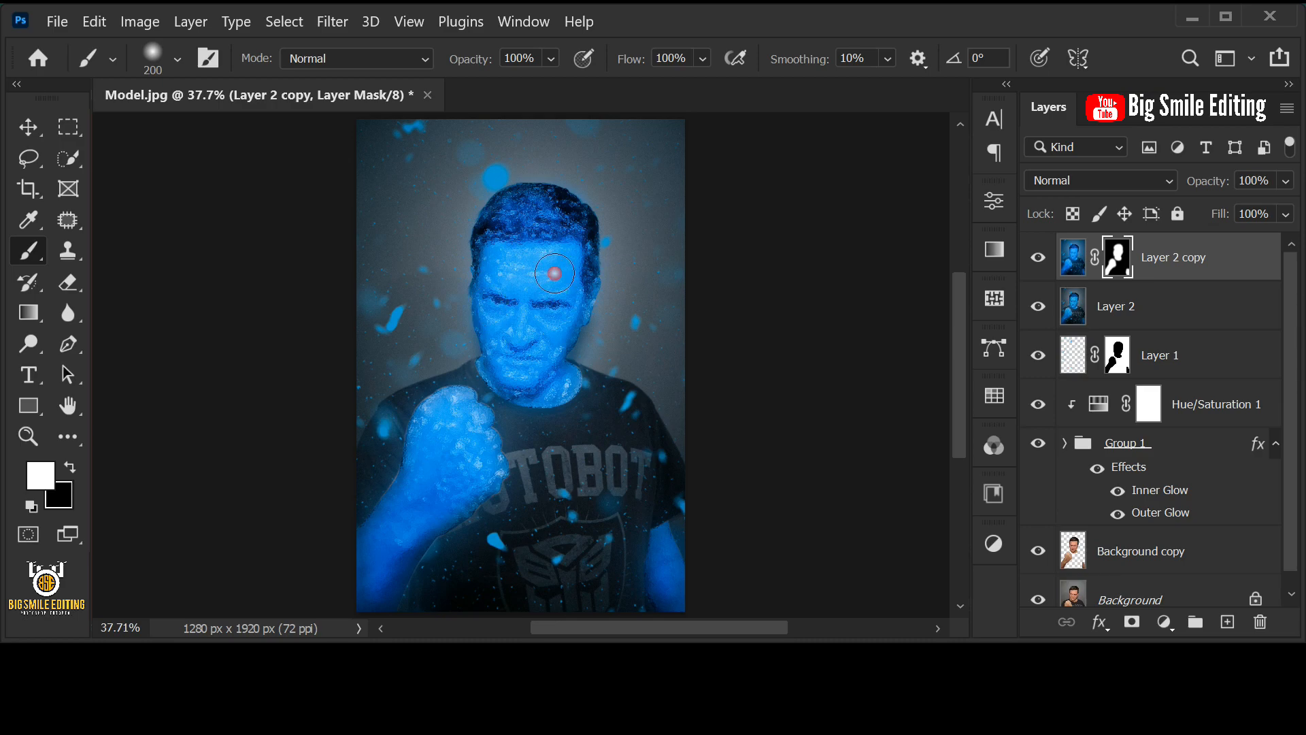
Target the image of Layer 2 copy instead of its mask and lower the layer's opacity to 50%
left_click(1072, 258)
left_click(1286, 181)
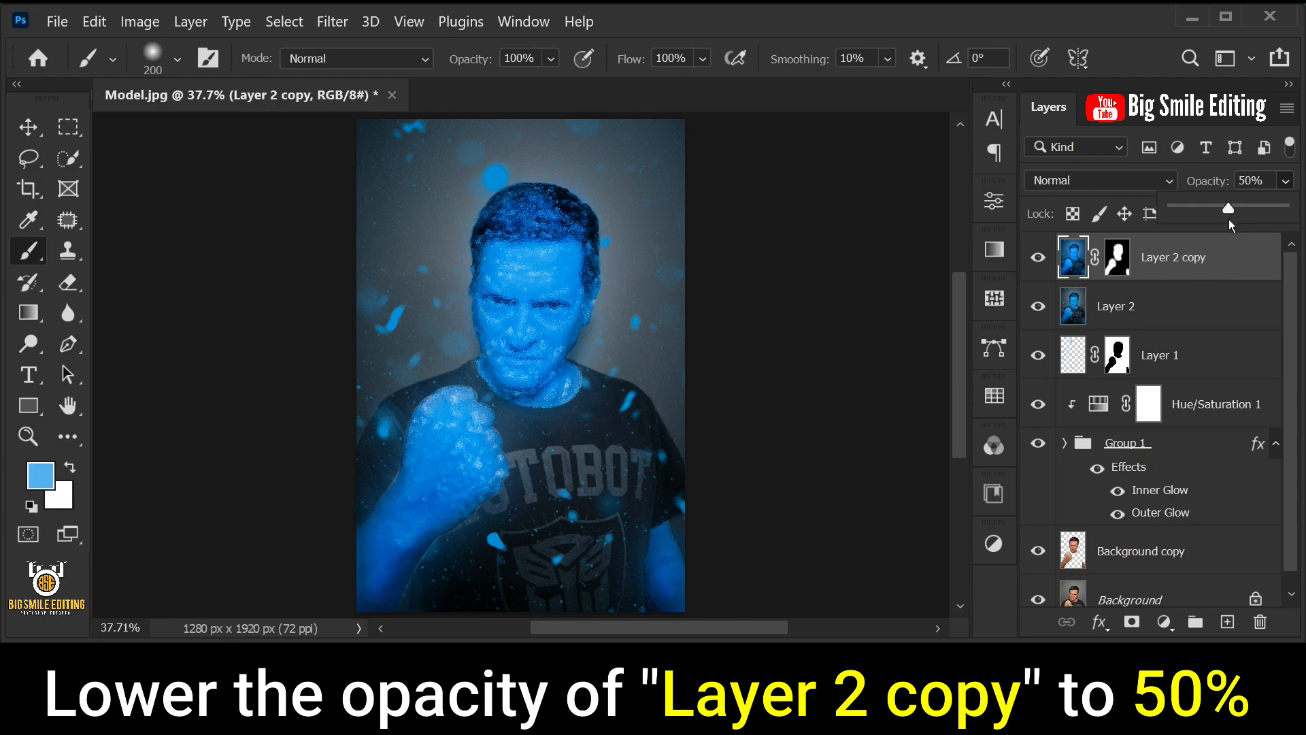
left_click(1230, 248)
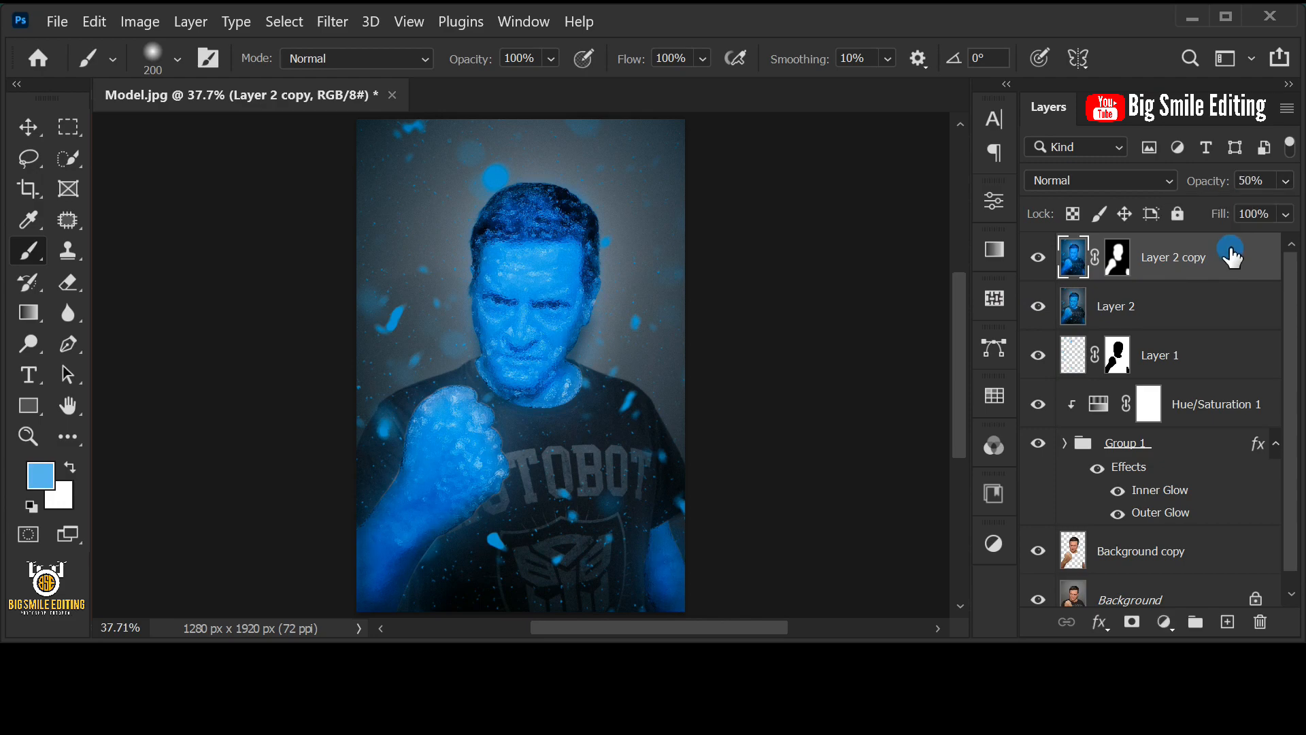